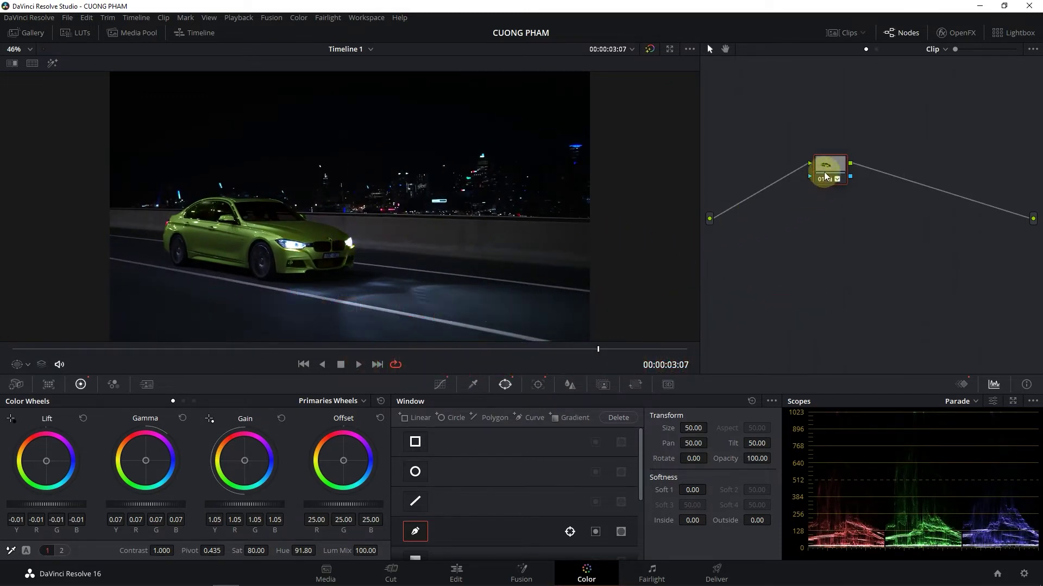
# Reset node 01's grade to return the car to silver, and show the Keyframes editor
pyautogui.rightClick(839, 181)
pyautogui.click(845, 181)
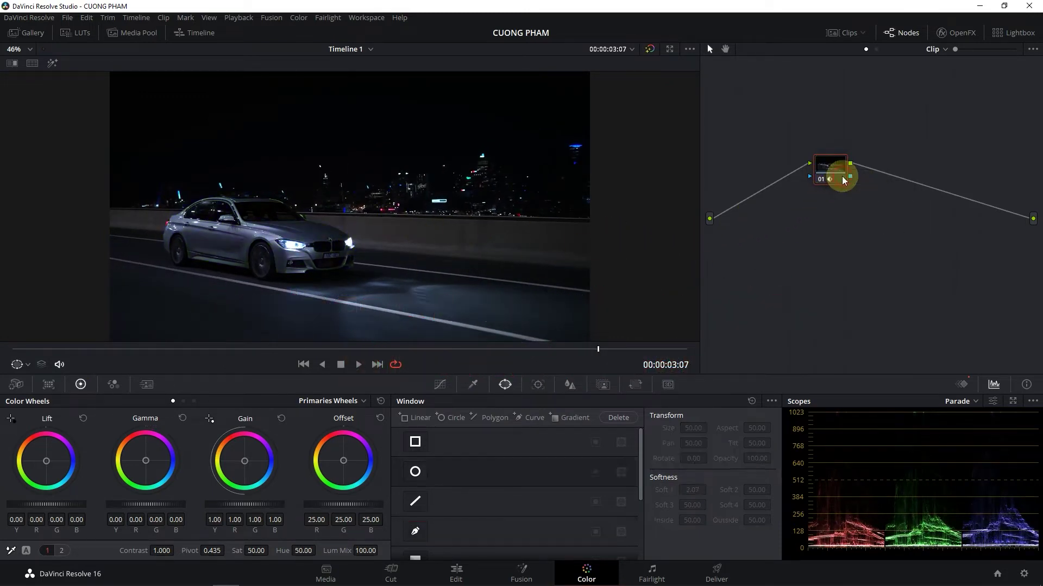
pyautogui.click(970, 387)
# Delete all existing keyframes, play from the start to 00:00:02:08, and open the Curves palette
pyautogui.moveTo(1000, 501); pyautogui.dragTo(811, 408)
pyautogui.press('Delete')
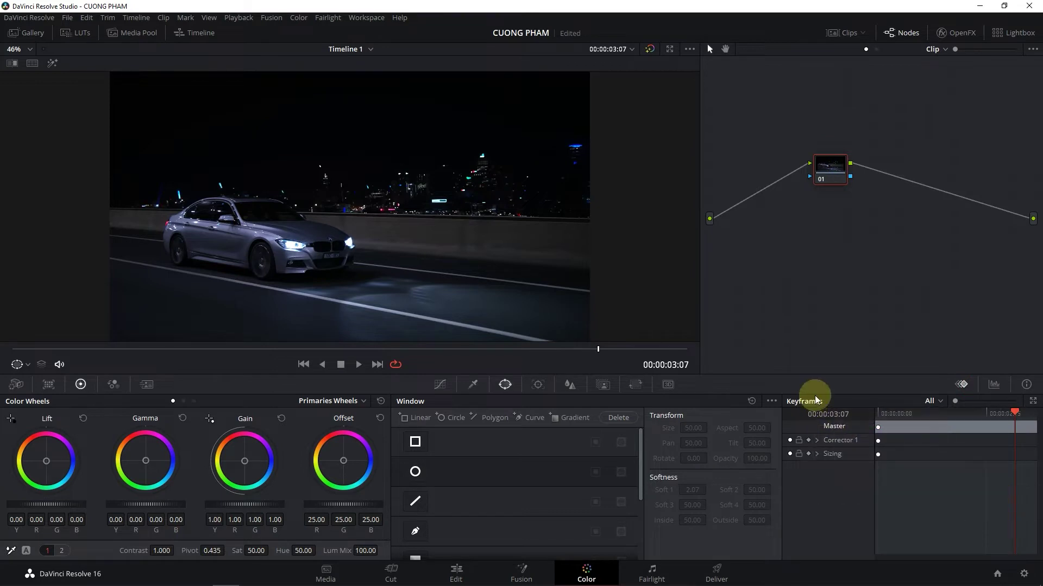
pyautogui.press('Home')
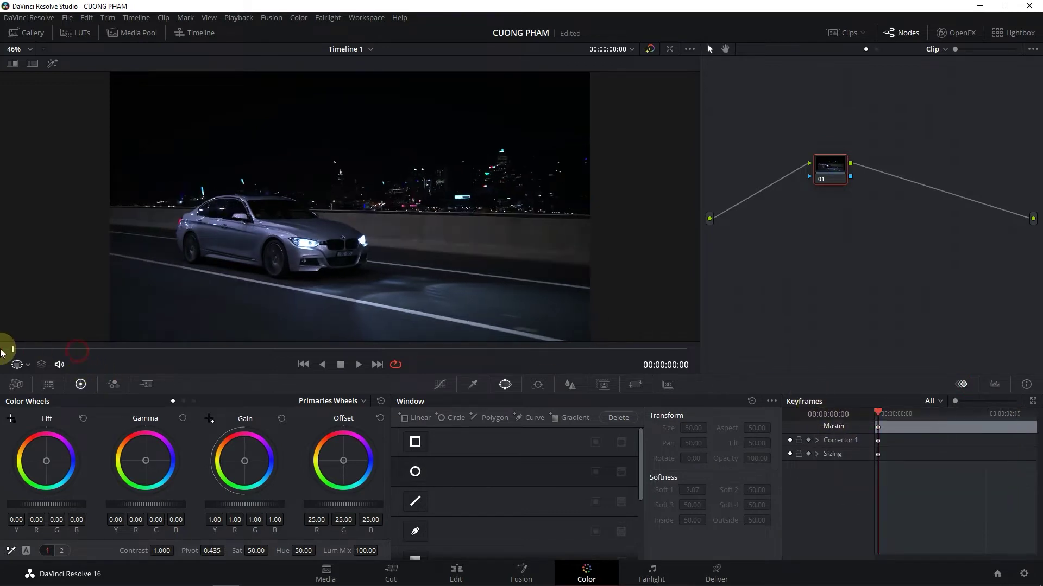
pyautogui.press('space')
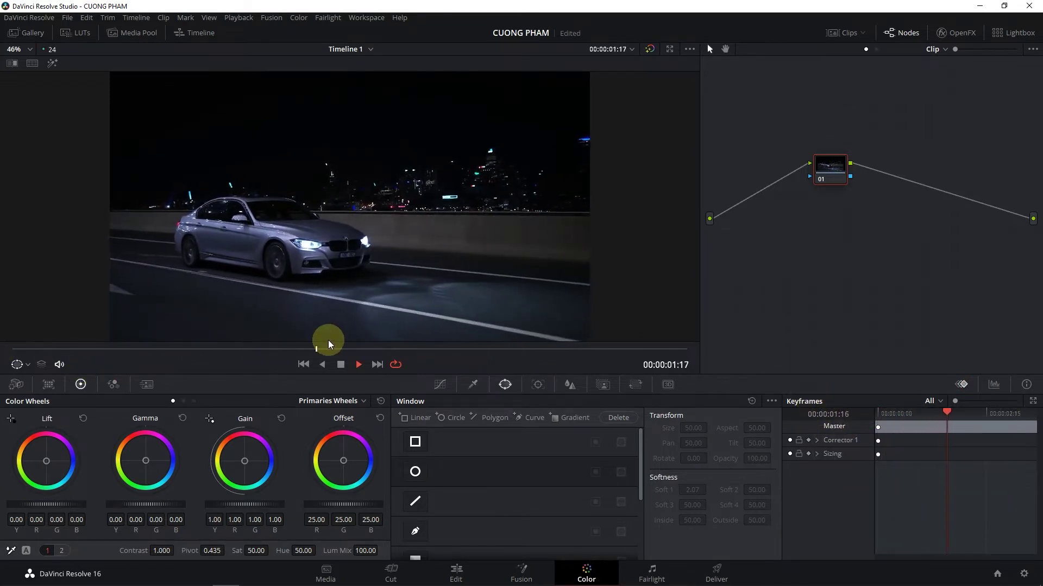
pyautogui.press('space')
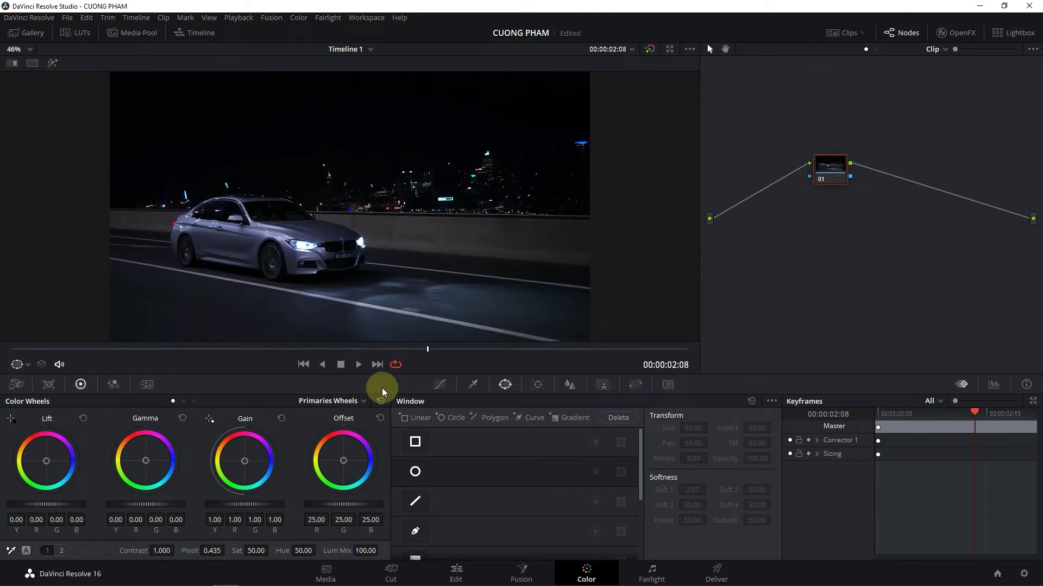
pyautogui.click(438, 386)
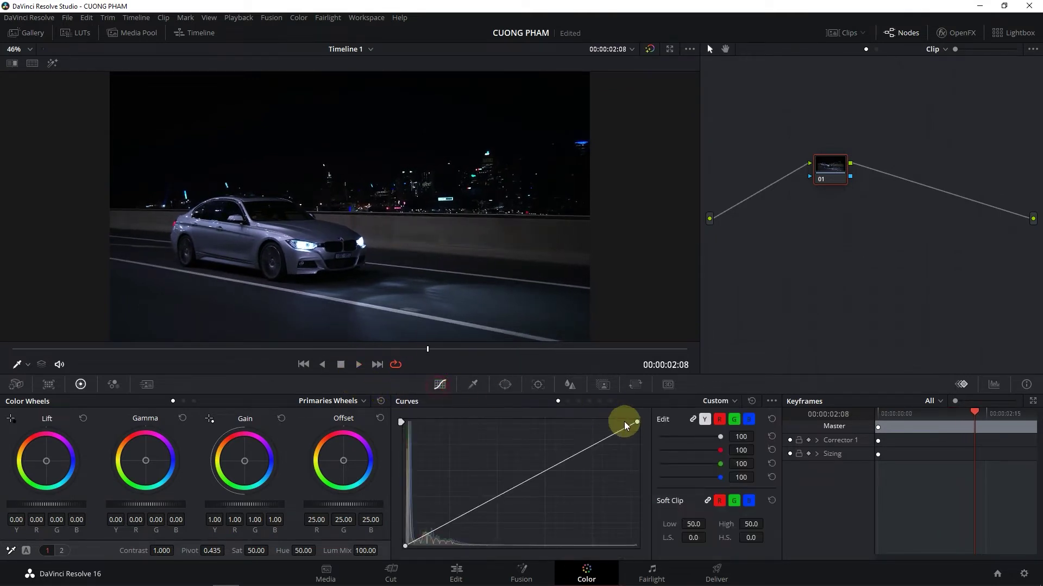
# Use a Hue Vs Hue curve point on the car's blue hue to shift the car toward green
pyautogui.click(569, 401)
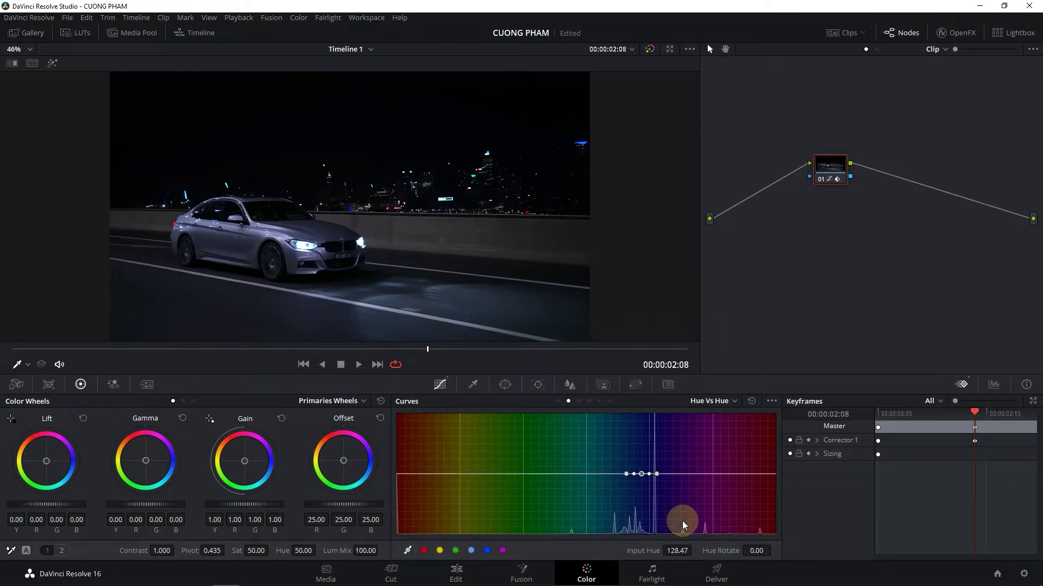
pyautogui.click(642, 475)
pyautogui.moveTo(637, 446); pyautogui.dragTo(636, 444)
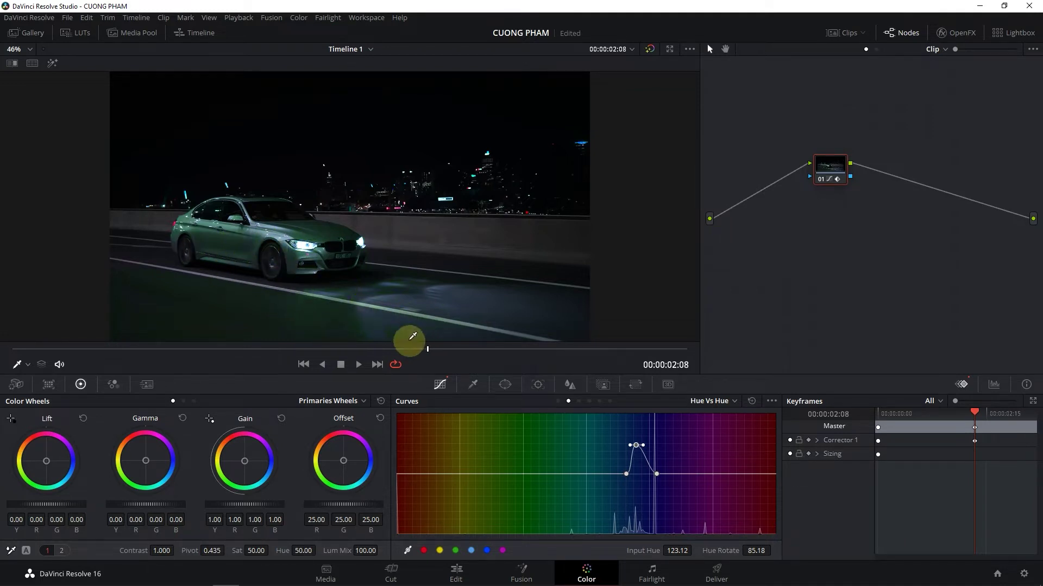
pyautogui.scroll(5, 226, 222)
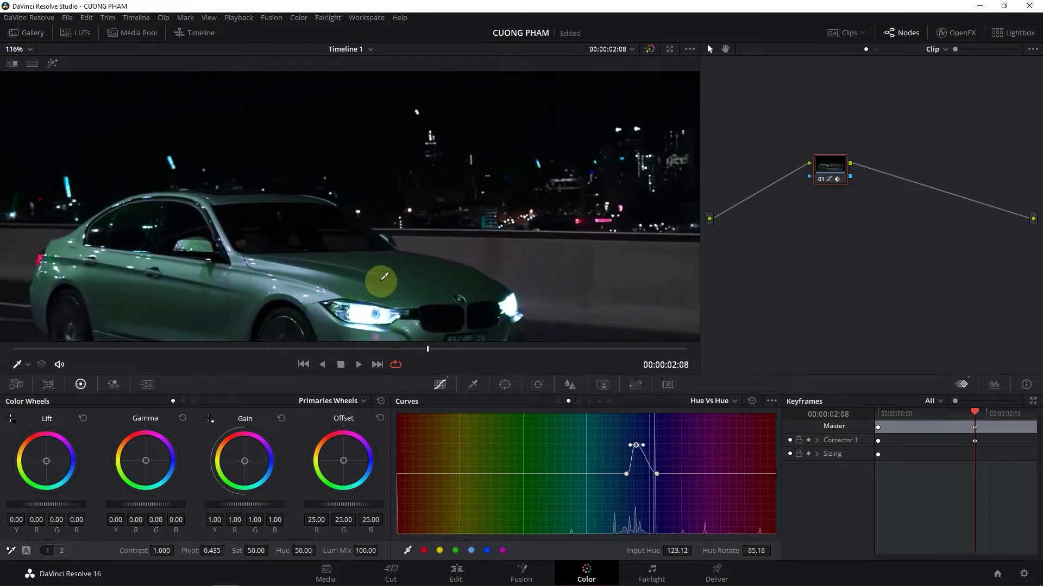
pyautogui.scroll(2, 391, 214)
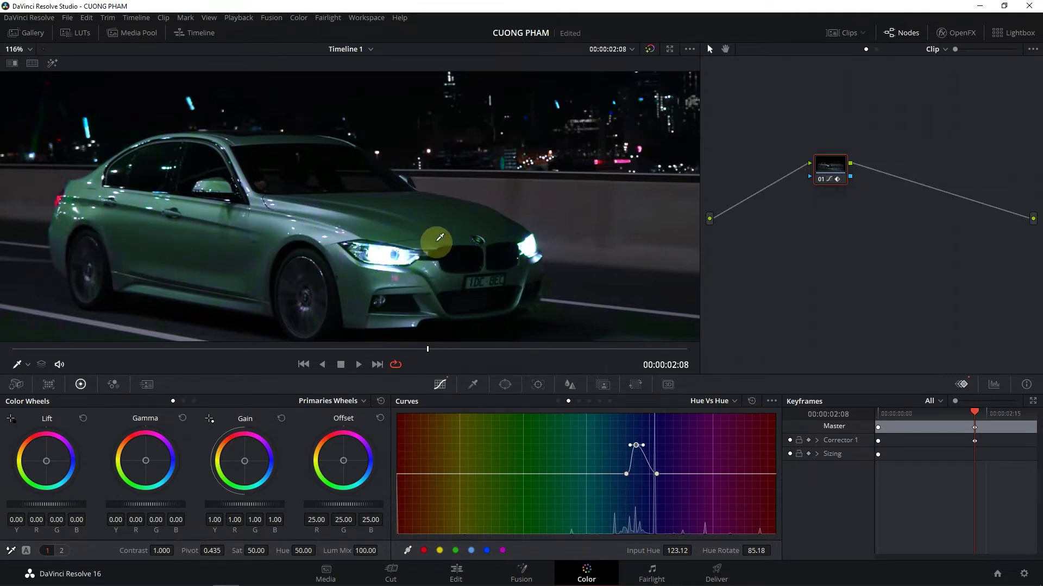
pyautogui.scroll(-3, 277, 259)
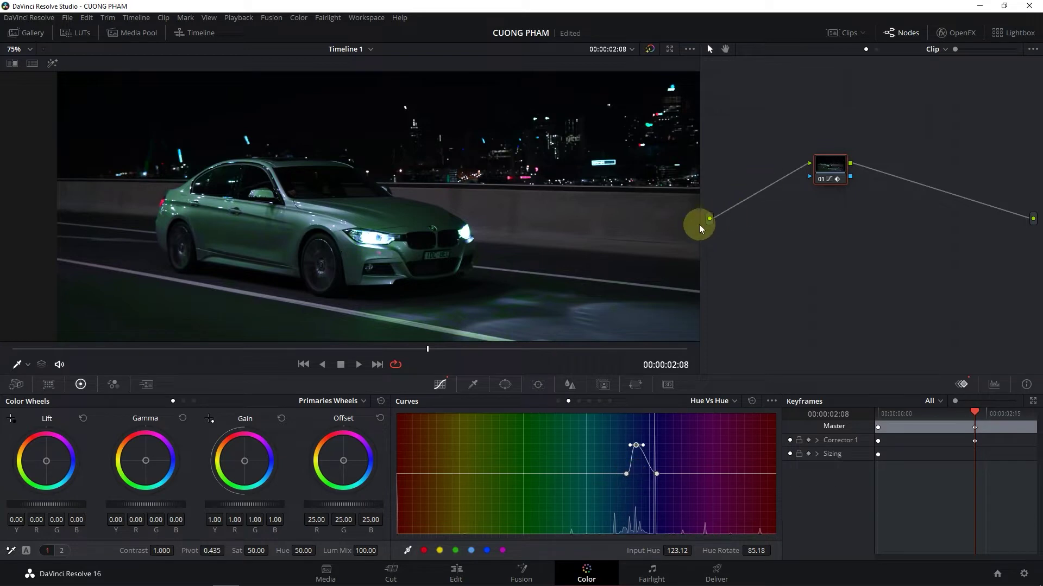
# Reset the Hue Vs Hue curve flat so the car is silver again
pyautogui.click(752, 401)
pyautogui.scroll(-2, 342, 244)
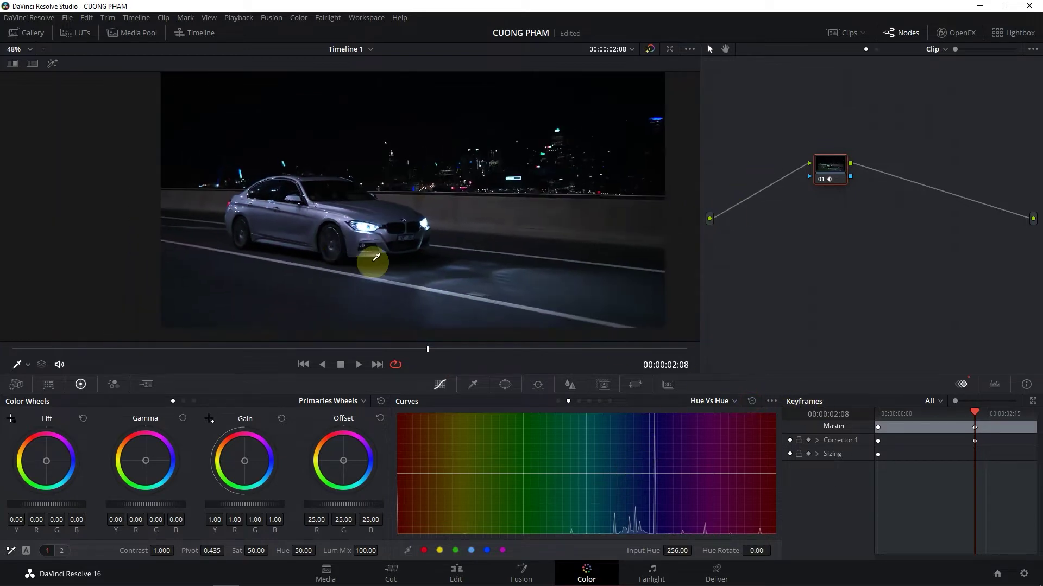
pyautogui.scroll(-2, 337, 245)
# Select the Pen (curve) window shape in the Window palette
pyautogui.click(505, 386)
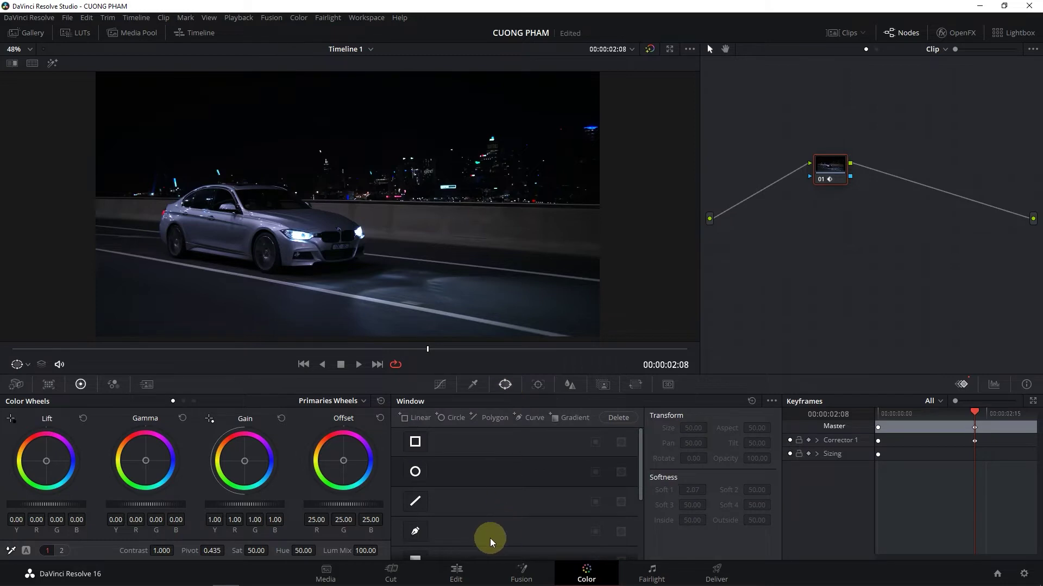
pyautogui.click(416, 536)
pyautogui.scroll(2, 128, 197)
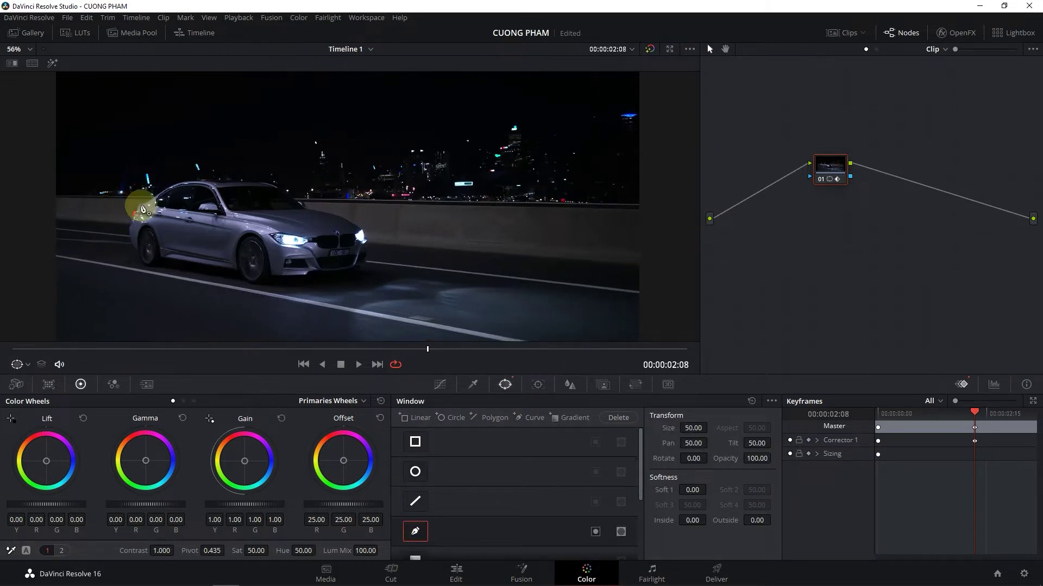
pyautogui.scroll(1, 167, 232)
pyautogui.scroll(1, 327, 248)
pyautogui.scroll(1, 326, 248)
pyautogui.scroll(1, 342, 249)
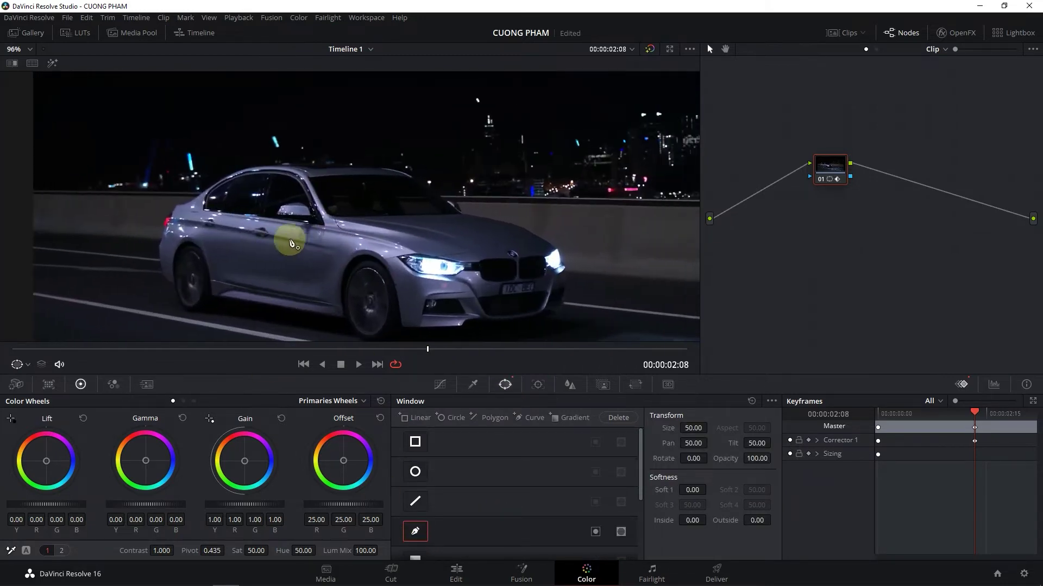
pyautogui.scroll(1, 288, 230)
pyautogui.scroll(1, 279, 216)
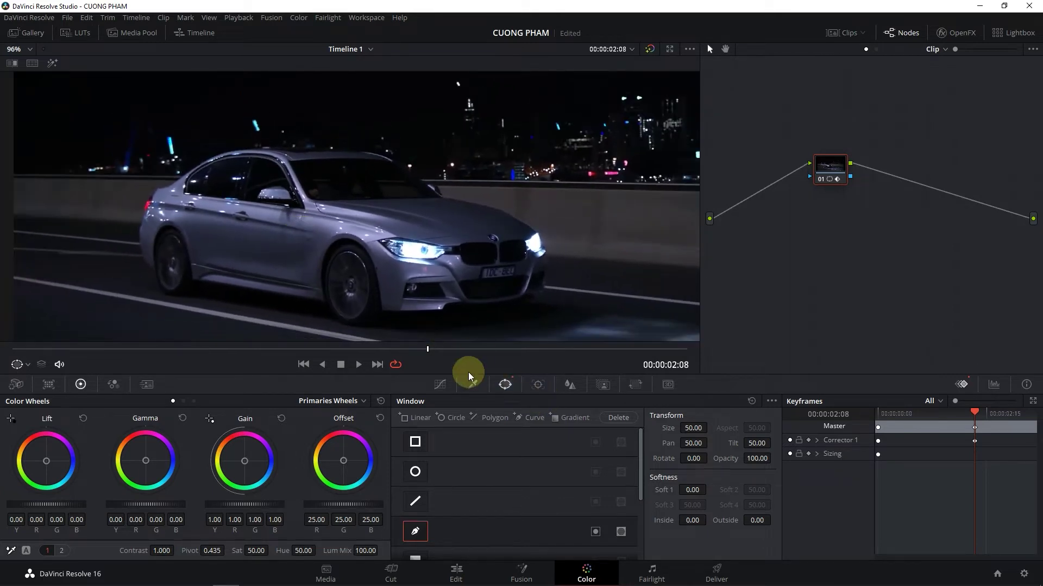
# Move the playhead back to frame 00:00:02:02 to start masking the car
pyautogui.moveTo(407, 355); pyautogui.dragTo(382, 353)
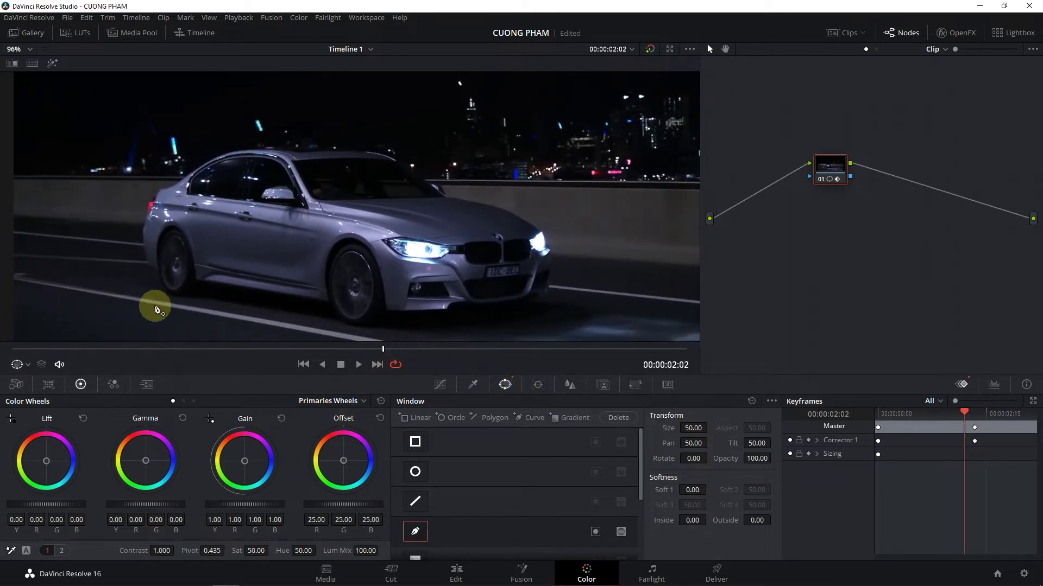
pyautogui.scroll(2, 154, 279)
pyautogui.scroll(2, 291, 256)
pyautogui.scroll(1, 270, 291)
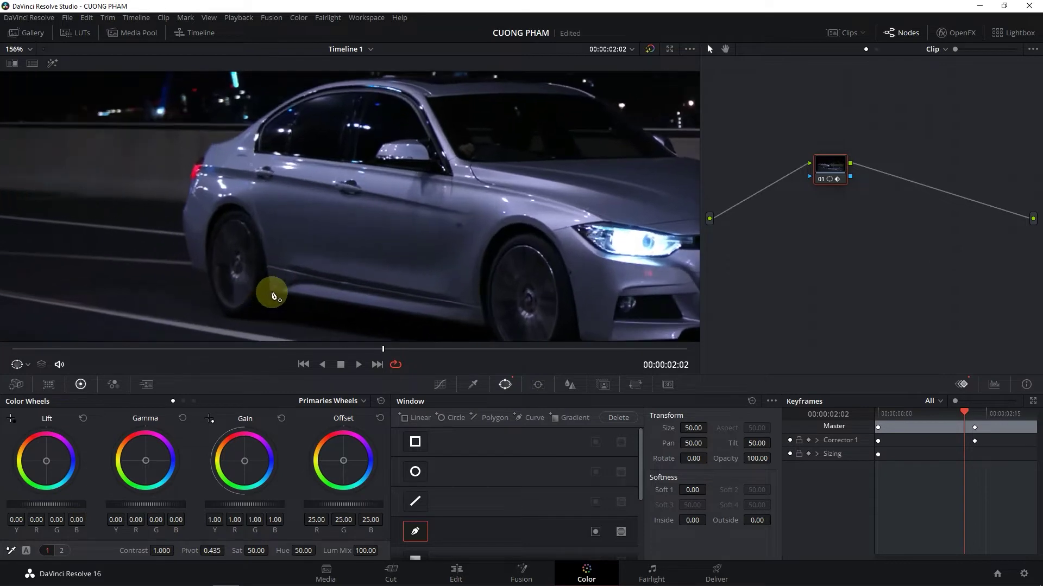
pyautogui.scroll(1, 298, 285)
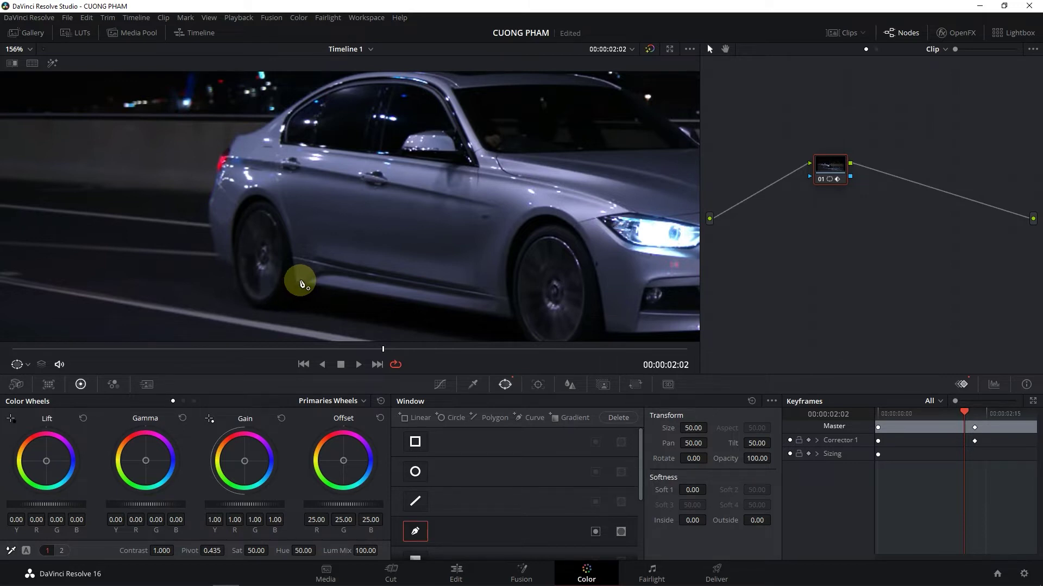
pyautogui.scroll(2, 302, 283)
pyautogui.scroll(2, 265, 291)
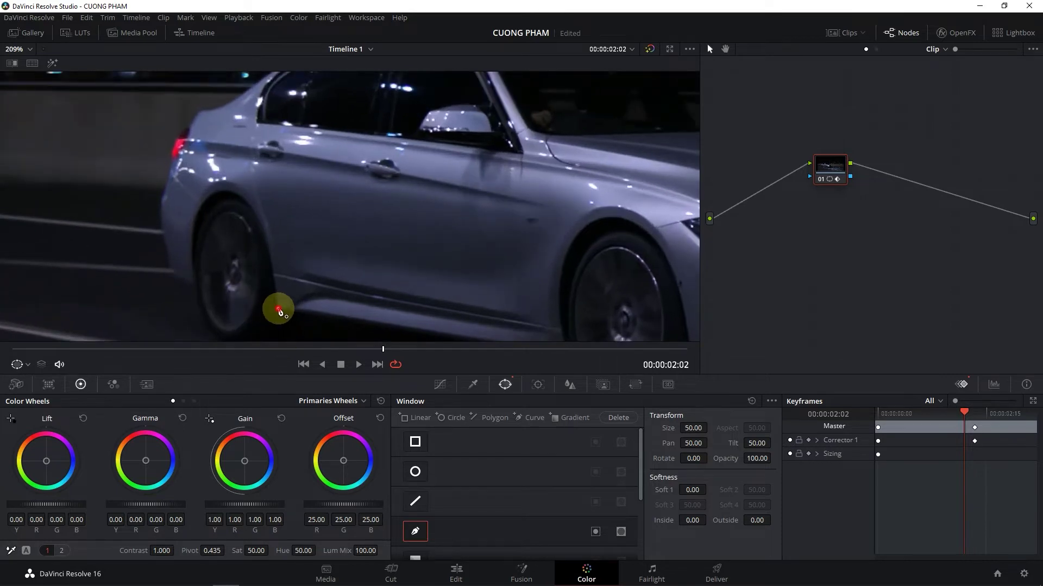
# Start the curve mask below the rear wheel arch and trace around it up the car's rear
pyautogui.click(278, 310)
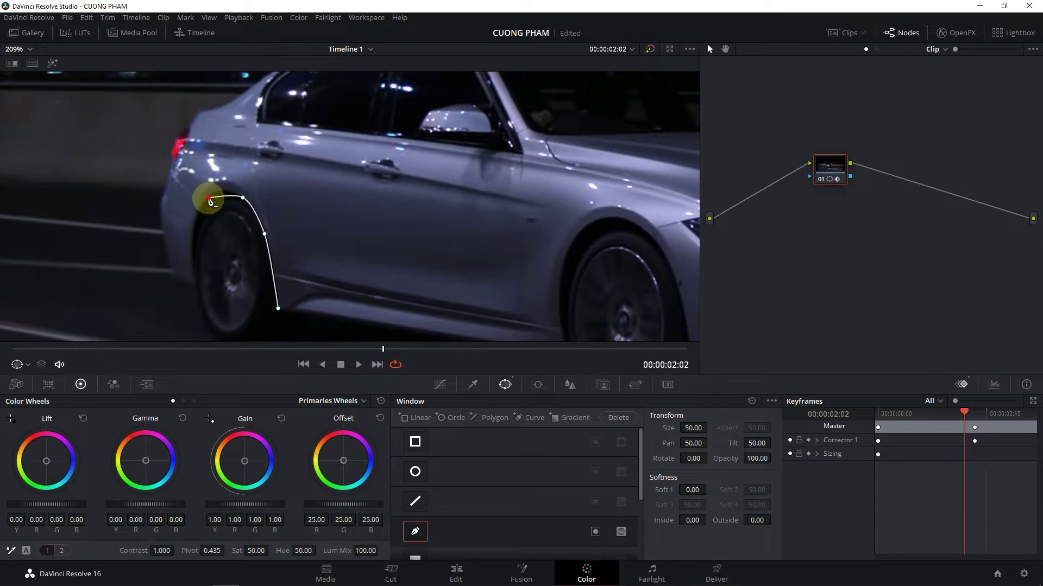
pyautogui.click(194, 249)
pyautogui.click(194, 285)
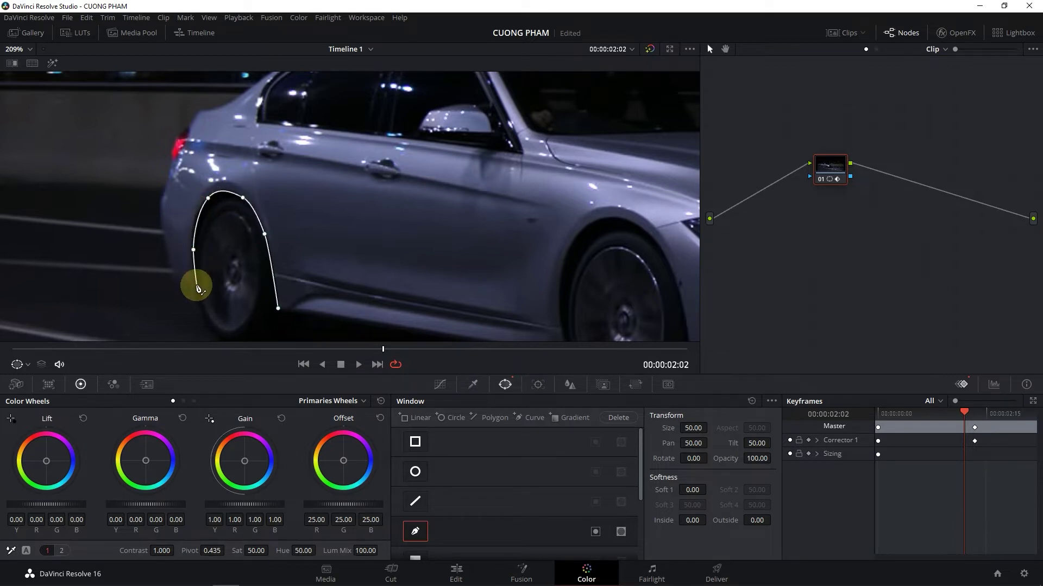
pyautogui.click(172, 276)
pyautogui.click(161, 196)
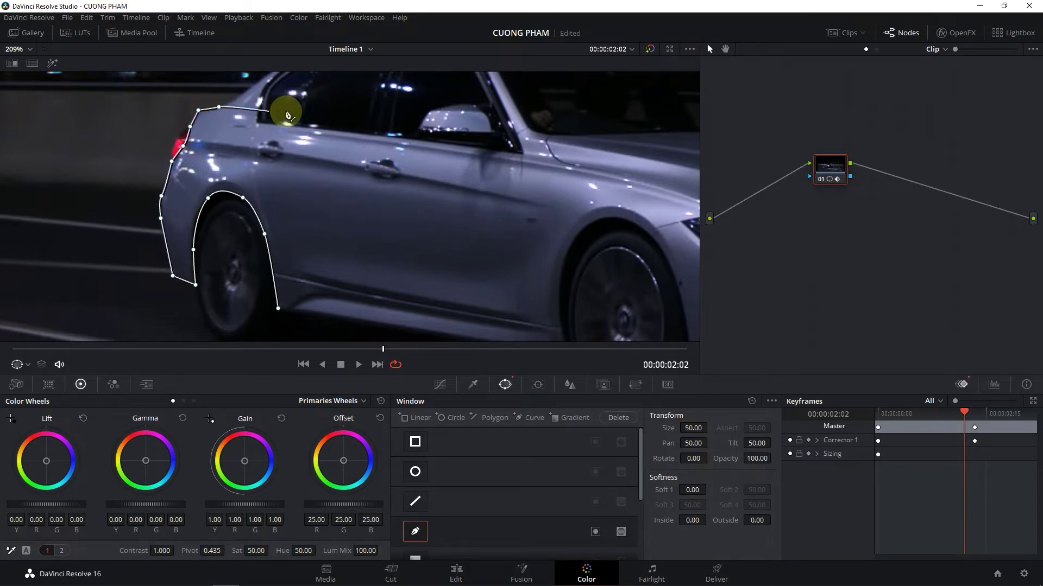
pyautogui.scroll(5, 278, 268)
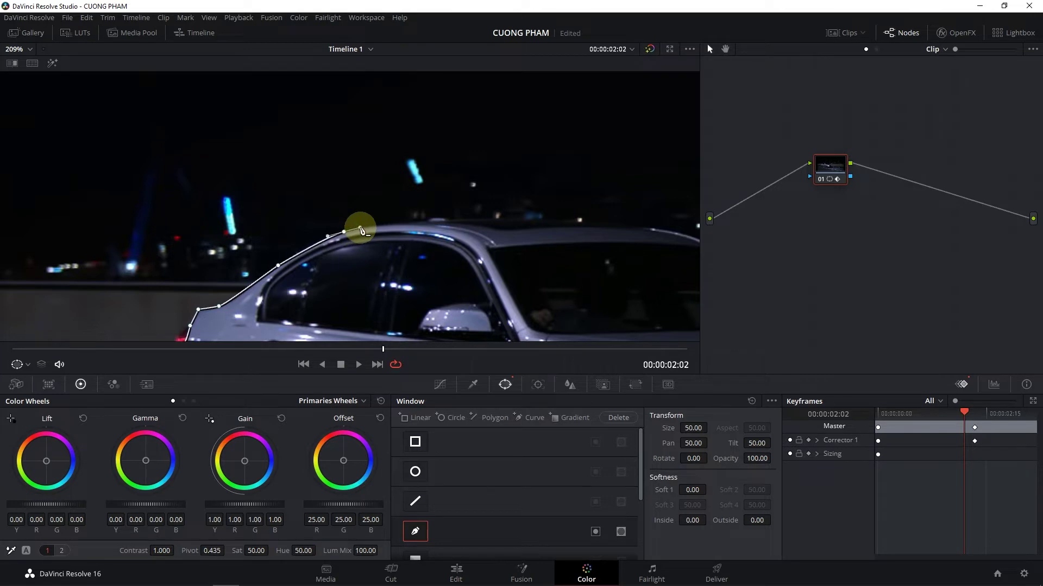
# Continue the mask outline along the car's roofline
pyautogui.click(414, 223)
pyautogui.click(500, 233)
pyautogui.hscroll(6, 419, 272)
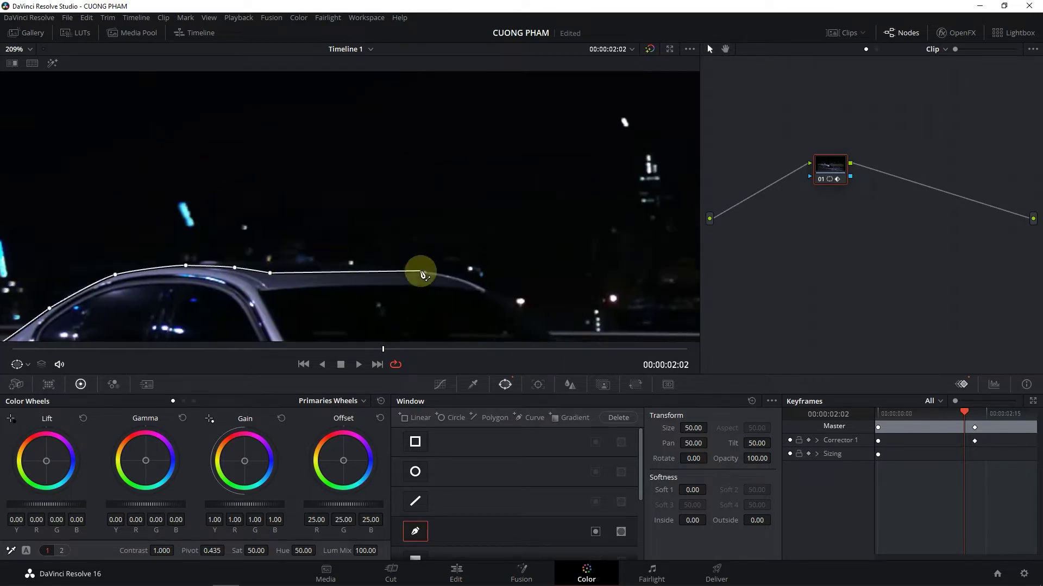
pyautogui.scroll(-2, 354, 143)
pyautogui.click(396, 197)
pyautogui.click(445, 207)
pyautogui.scroll(2, 538, 270)
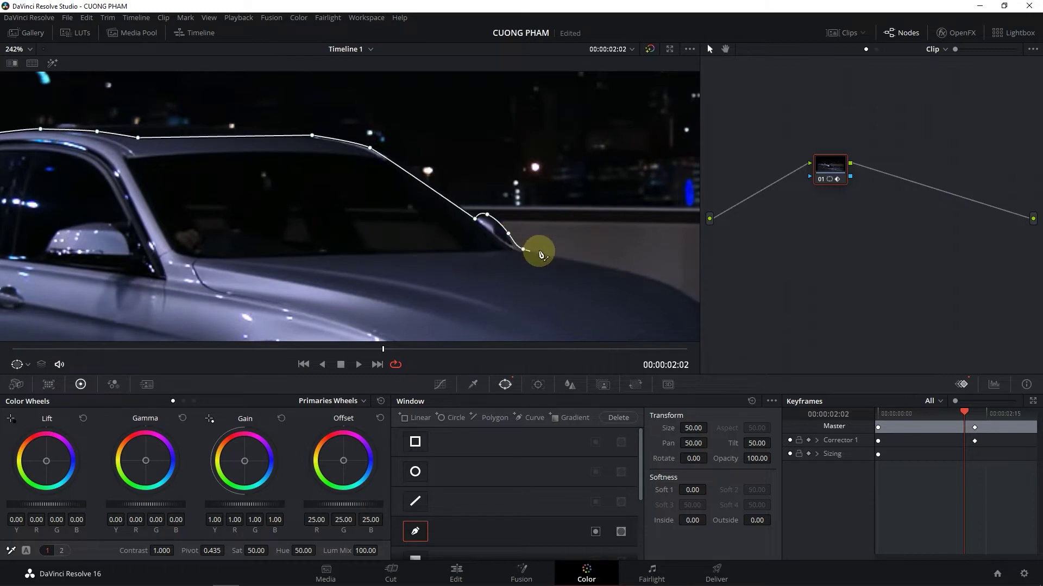
pyautogui.hscroll(5, 540, 253)
pyautogui.scroll(-3, 541, 253)
# Trace the mask down the windscreen and bonnet to the headlight corner
pyautogui.click(491, 189)
pyautogui.click(523, 206)
pyautogui.click(588, 245)
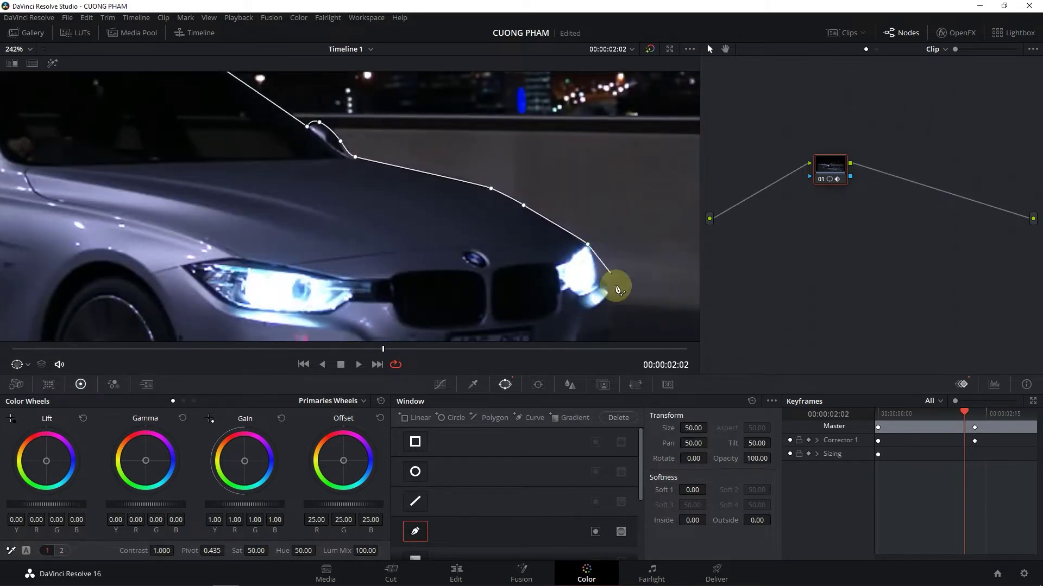
pyautogui.click(610, 292)
pyautogui.scroll(-3, 592, 261)
pyautogui.hscroll(1, 576, 234)
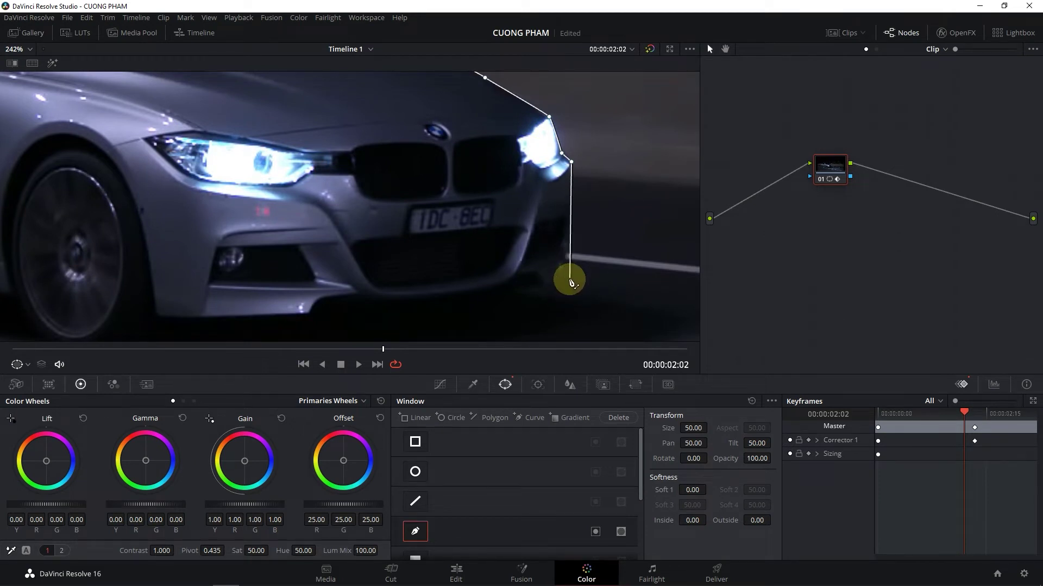
# Trace the mask below the headlight along the front bumper's lower edge to the front wheel arch
pyautogui.click(566, 241)
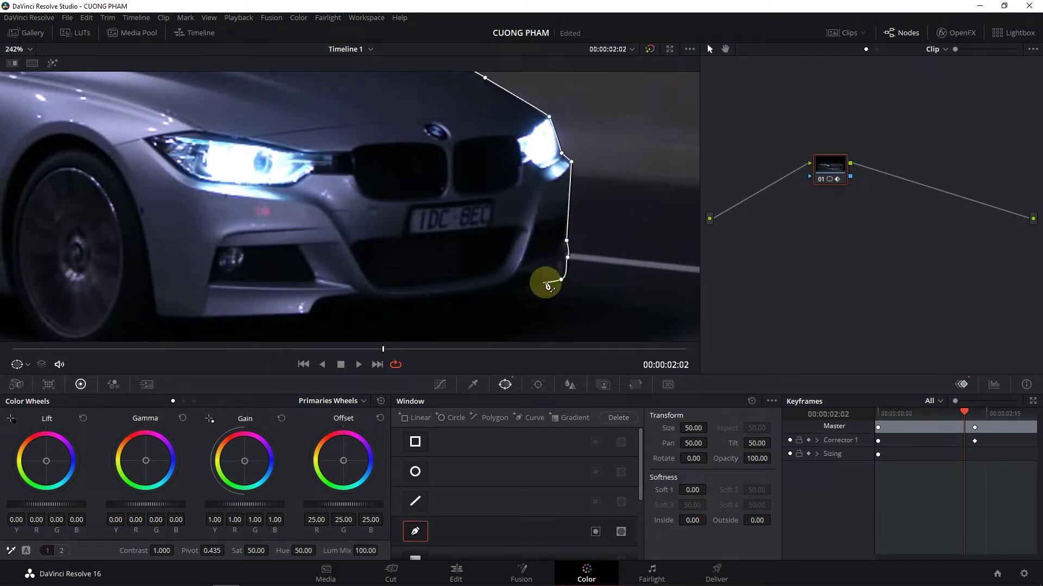
pyautogui.click(514, 277)
pyautogui.click(465, 291)
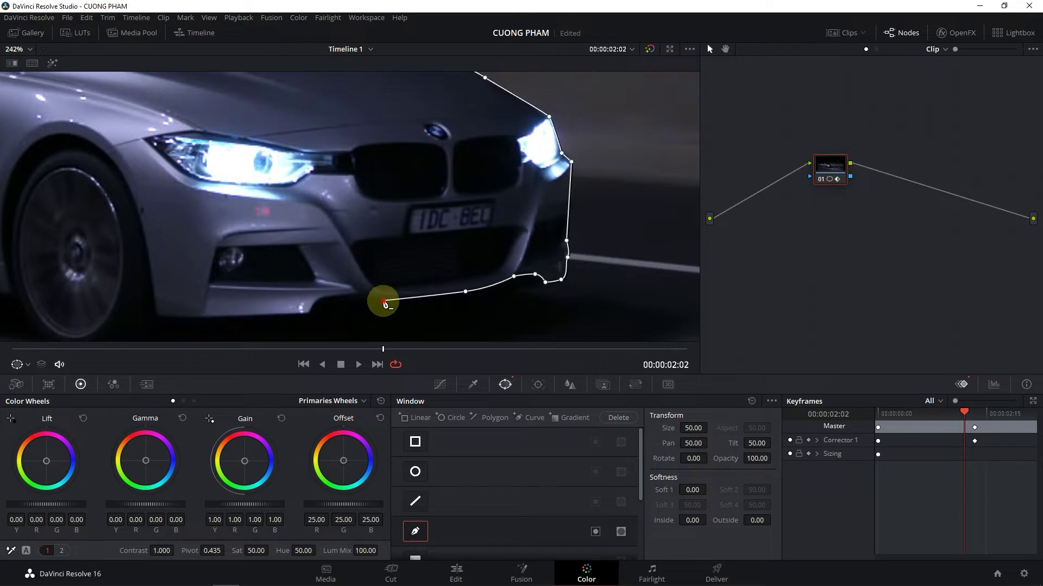
pyautogui.click(321, 297)
pyautogui.scroll(-3, 337, 272)
pyautogui.hscroll(-1, 337, 272)
pyautogui.click(370, 243)
pyautogui.click(264, 248)
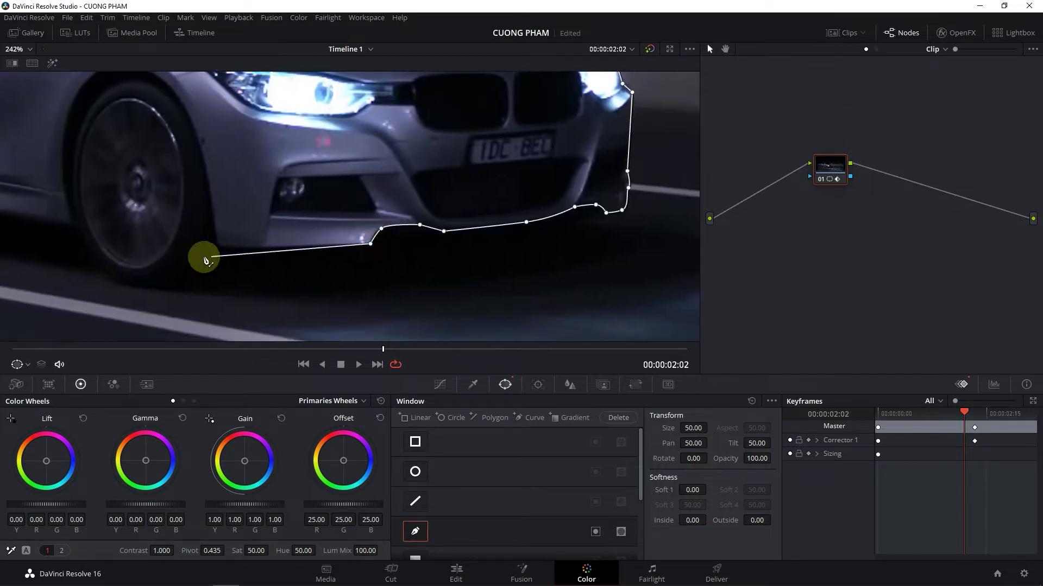
pyautogui.click(219, 247)
pyautogui.scroll(1, 219, 247)
pyautogui.hscroll(-3, 219, 247)
# Trace around the front wheel arch and close the outline on its starting point
pyautogui.click(426, 235)
pyautogui.click(399, 164)
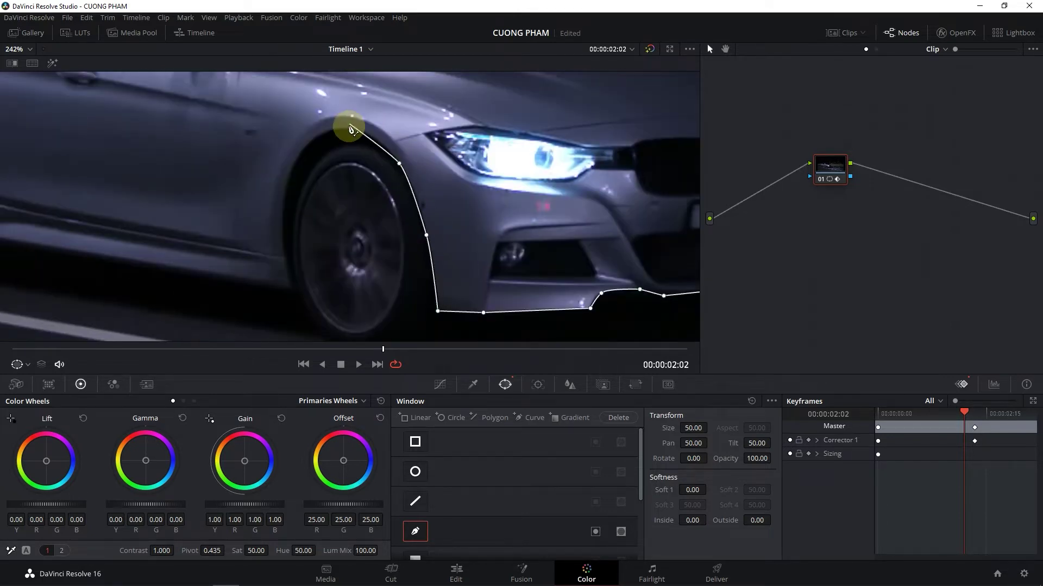
pyautogui.click(283, 217)
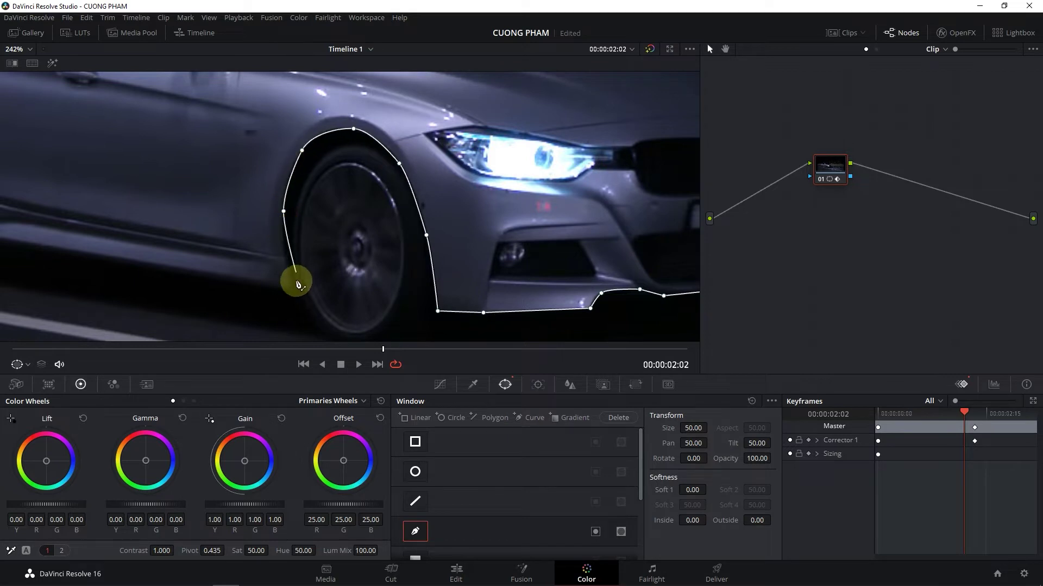
pyautogui.click(293, 294)
pyautogui.hscroll(-5, 649, 268)
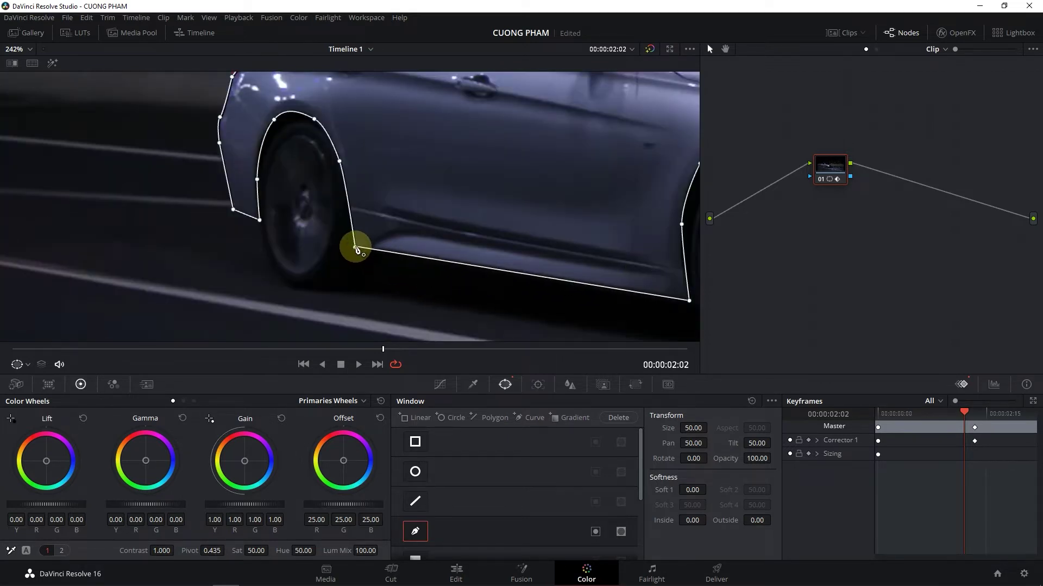
pyautogui.click(356, 249)
pyautogui.scroll(-3, 260, 235)
pyautogui.scroll(-2, 478, 156)
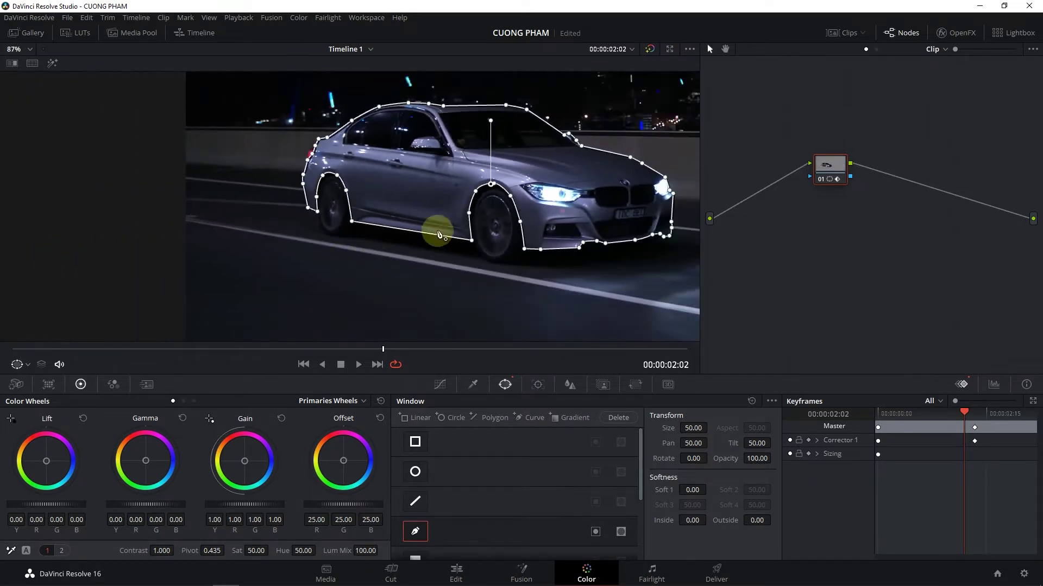
pyautogui.hscroll(3, 439, 234)
# Preview the masked car in Highlight mode, then turn on the Power Window overlay
pyautogui.click(53, 63)
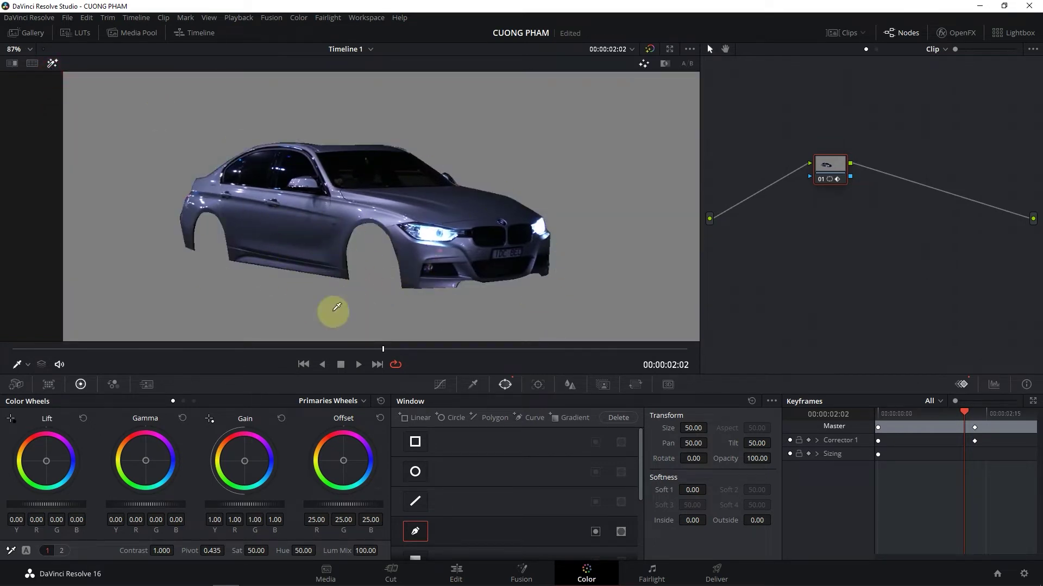
pyautogui.click(52, 63)
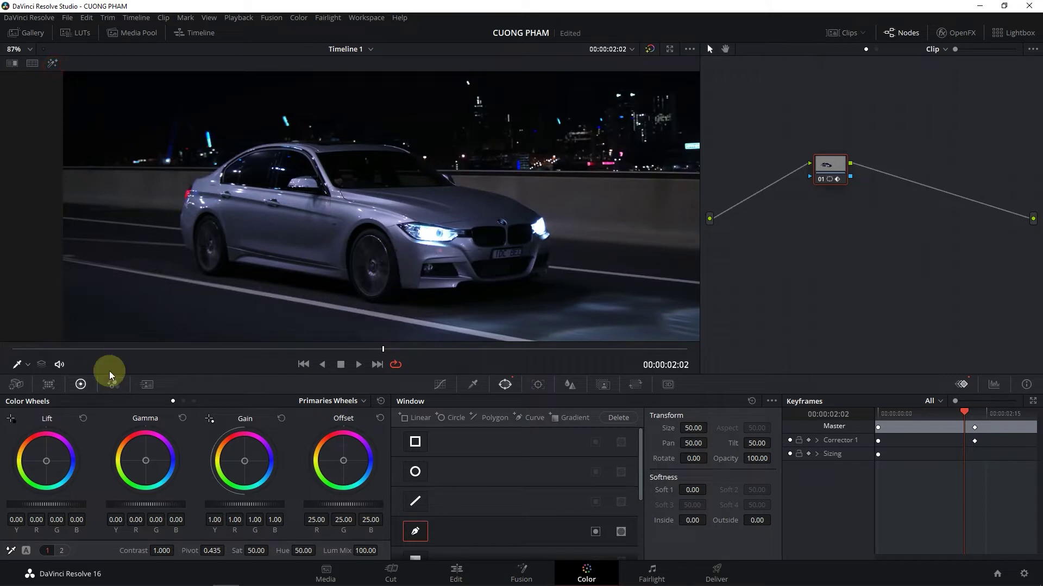
pyautogui.click(26, 365)
pyautogui.click(46, 411)
pyautogui.scroll(3, 319, 277)
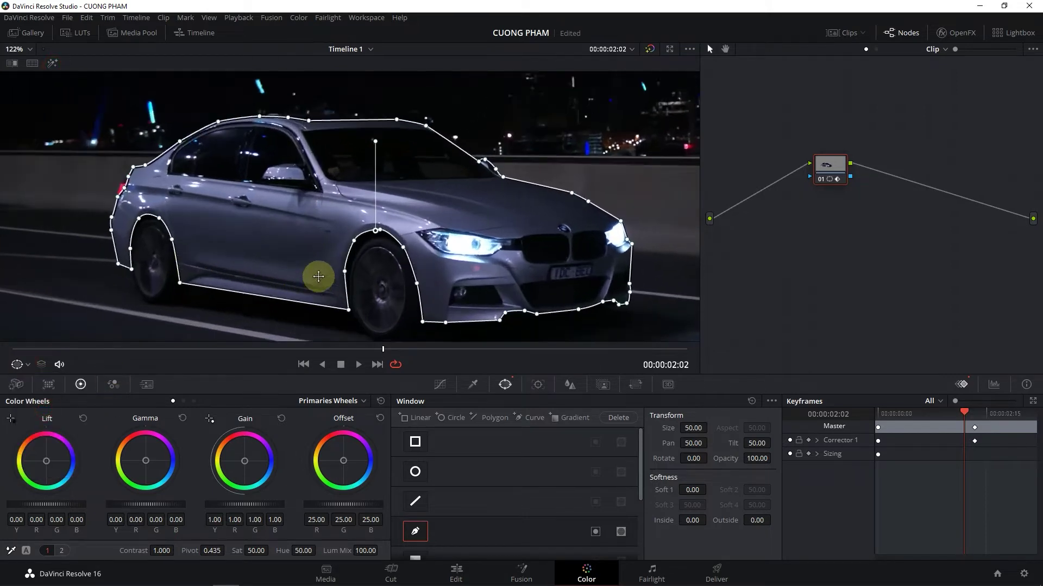
pyautogui.scroll(1, 326, 288)
pyautogui.scroll(1, 358, 261)
pyautogui.scroll(1, 375, 266)
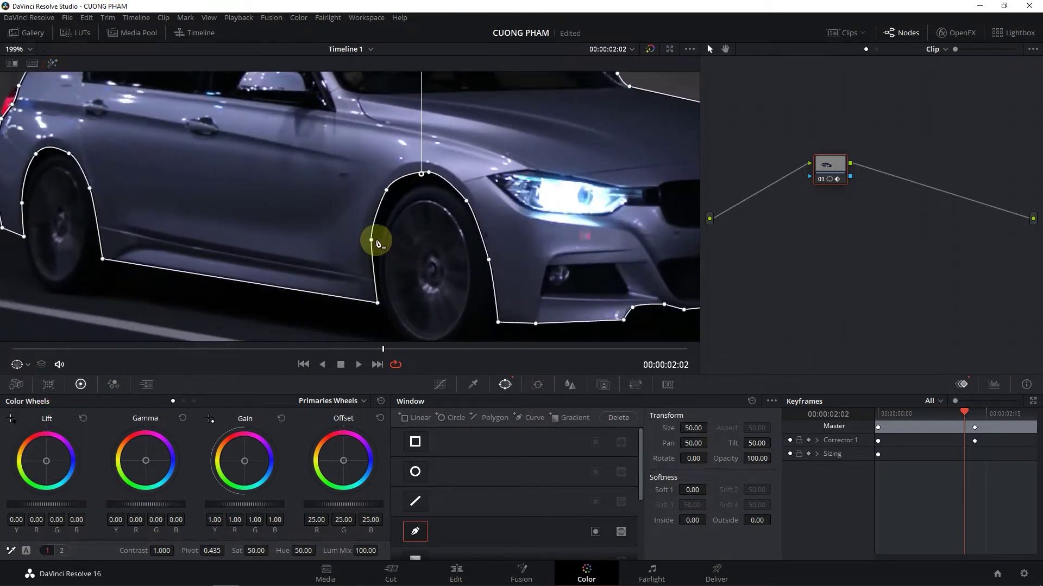
# Add points on the front wheel-arch curve and pull the mask in along the tail light
pyautogui.click(394, 180)
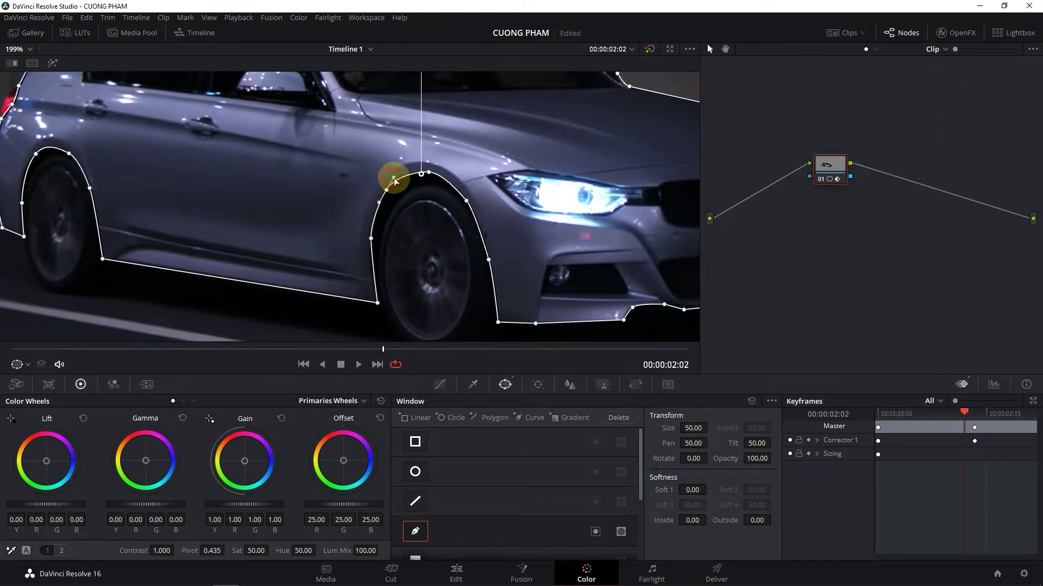
pyautogui.click(466, 200)
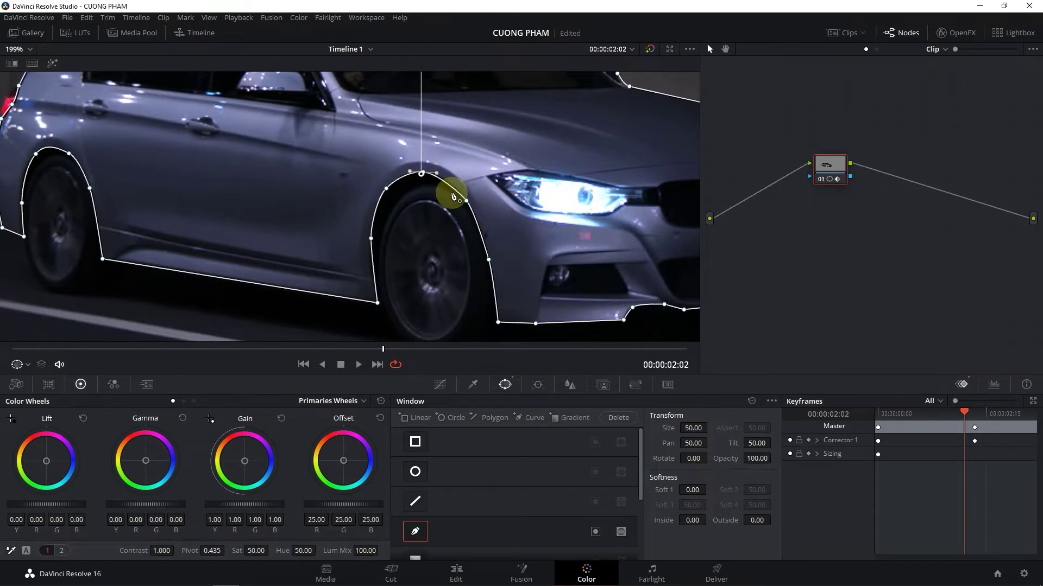
pyautogui.scroll(-2, 435, 283)
pyautogui.scroll(2, 493, 275)
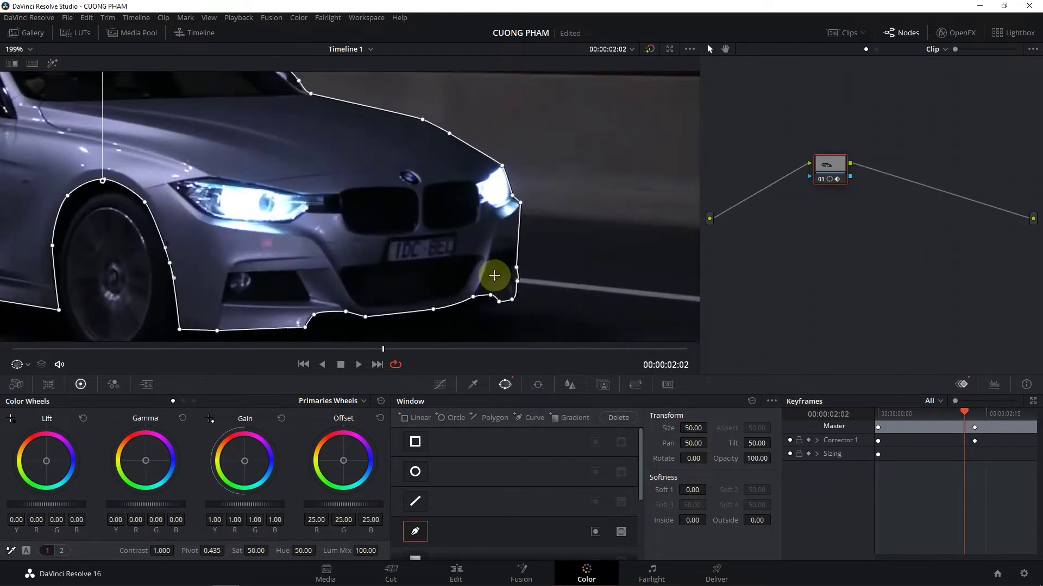
pyautogui.scroll(1, 491, 228)
pyautogui.scroll(1, 492, 255)
pyautogui.scroll(1, 486, 275)
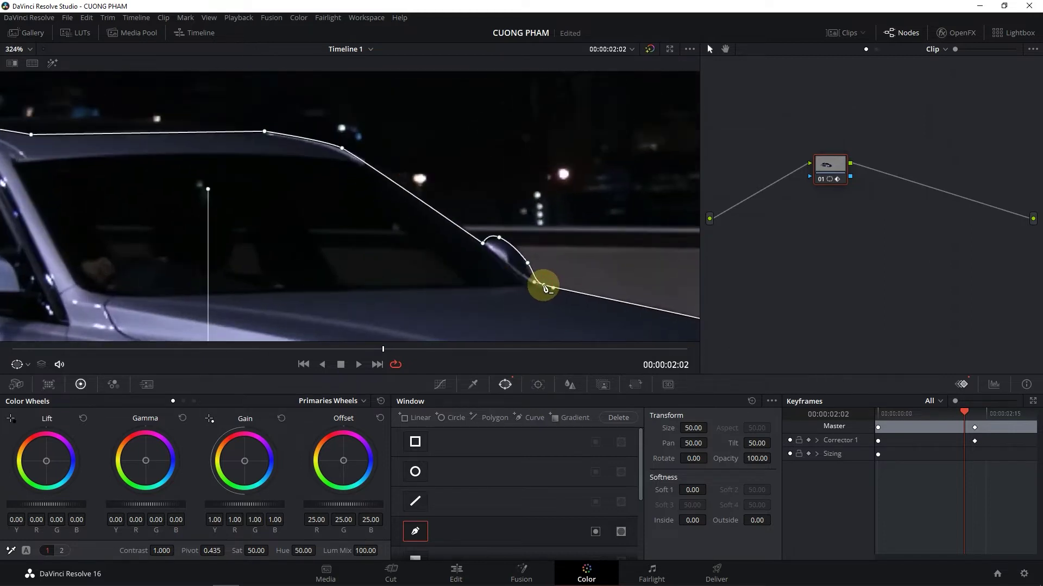
pyautogui.scroll(3, 539, 284)
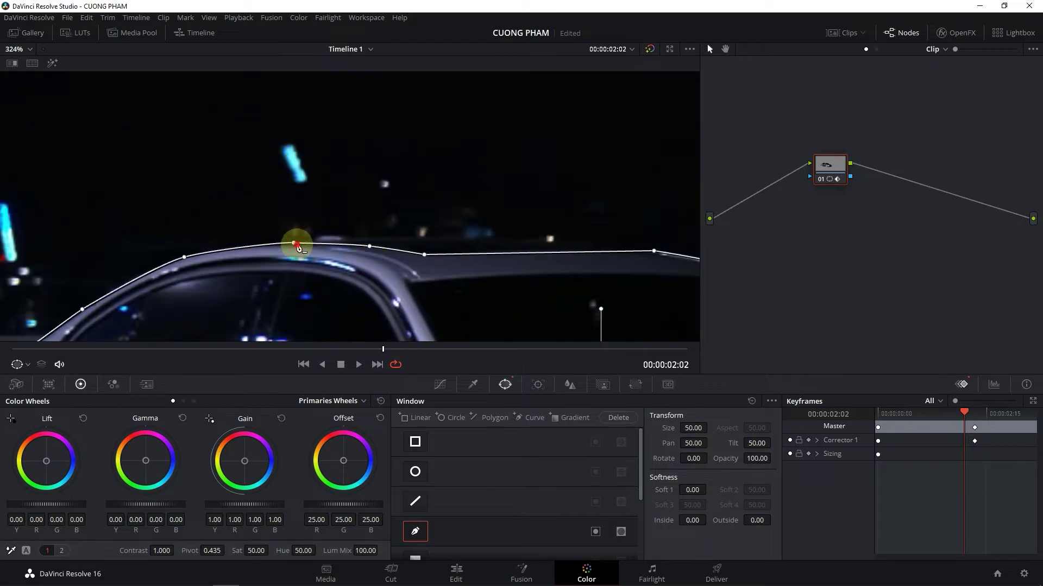
pyautogui.scroll(-1, 350, 264)
pyautogui.scroll(3, 309, 228)
pyautogui.moveTo(309, 229); pyautogui.dragTo(303, 222)
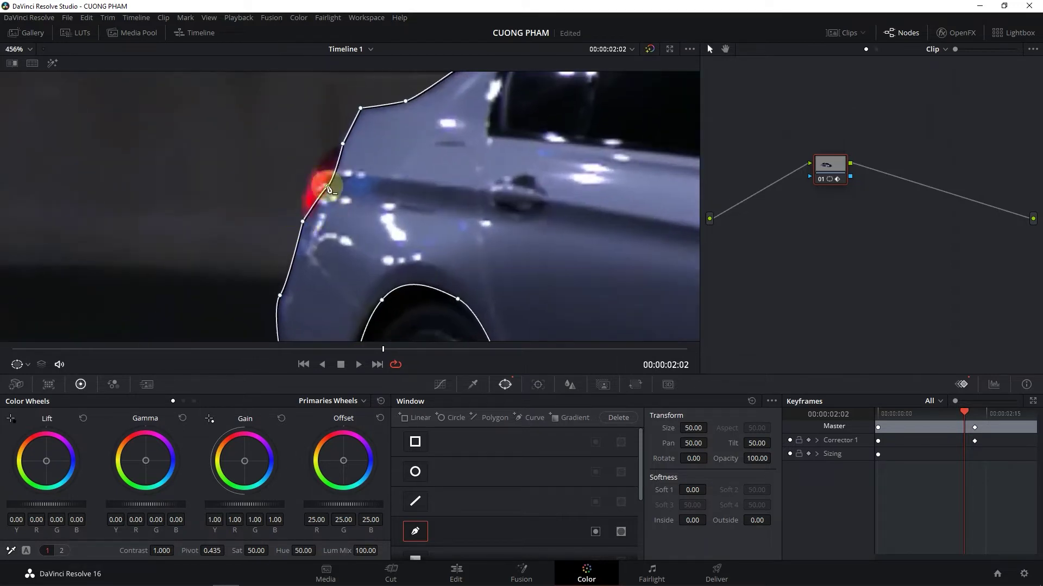
# Reshape the rear wheel-arch and rear outline points to hug the tyre, then fit the frame
pyautogui.click(368, 111)
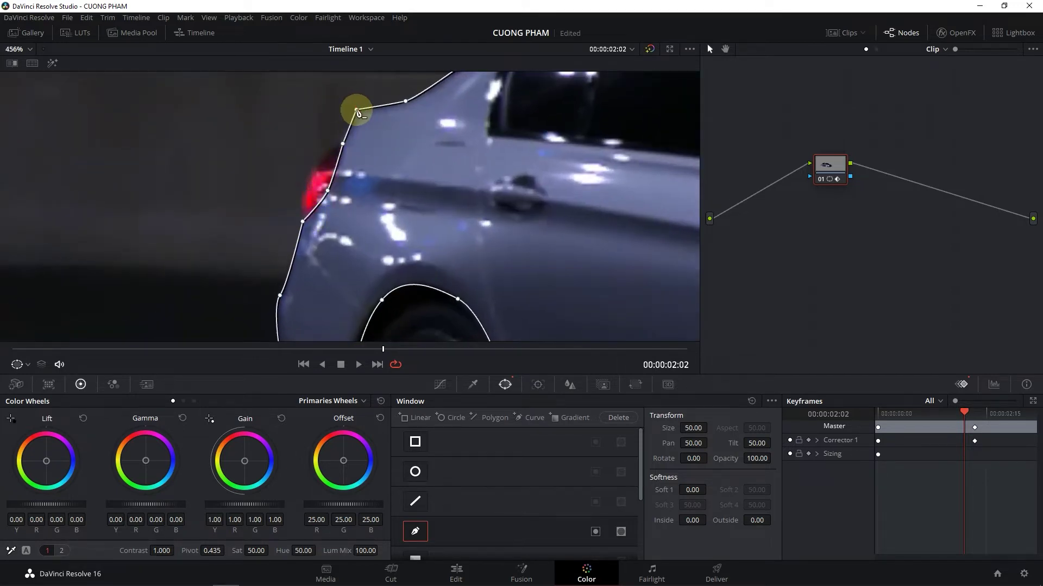
pyautogui.scroll(-2, 337, 260)
pyautogui.scroll(2, 325, 289)
pyautogui.moveTo(325, 289); pyautogui.dragTo(359, 310)
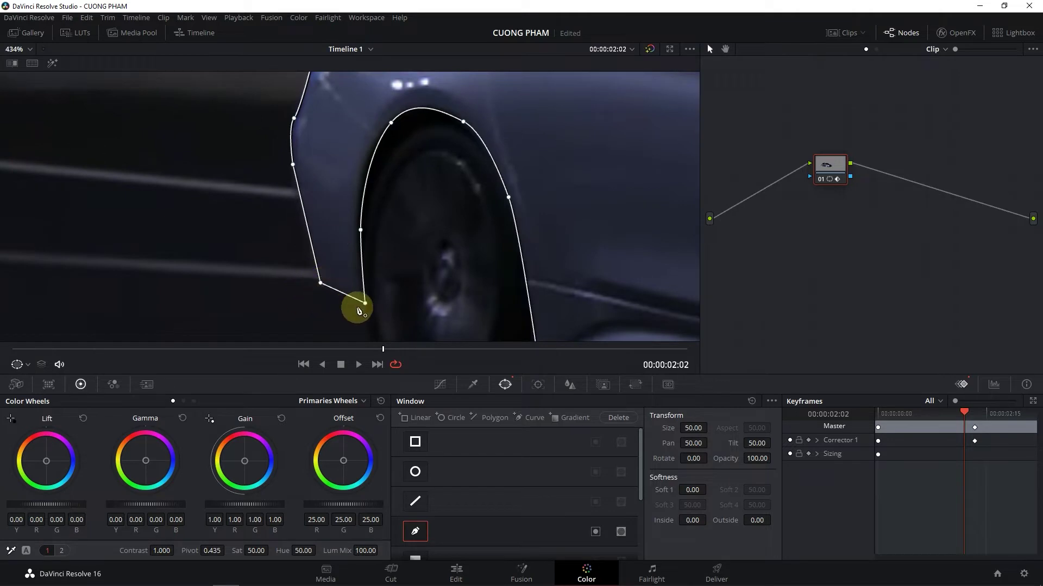
pyautogui.moveTo(361, 229); pyautogui.dragTo(357, 229)
pyautogui.moveTo(391, 123); pyautogui.dragTo(407, 104)
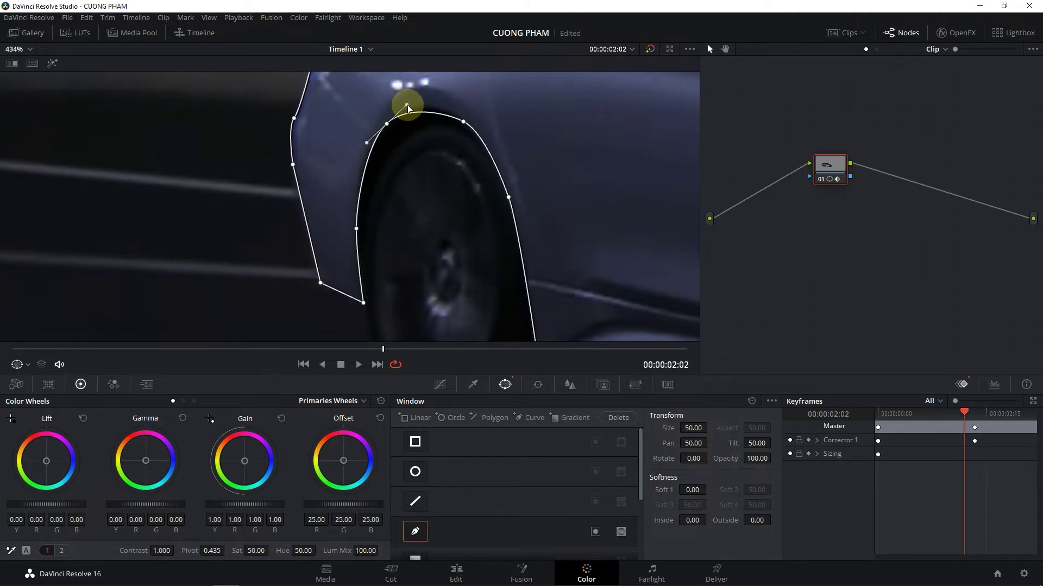
pyautogui.moveTo(463, 122); pyautogui.dragTo(461, 119)
pyautogui.click(507, 200)
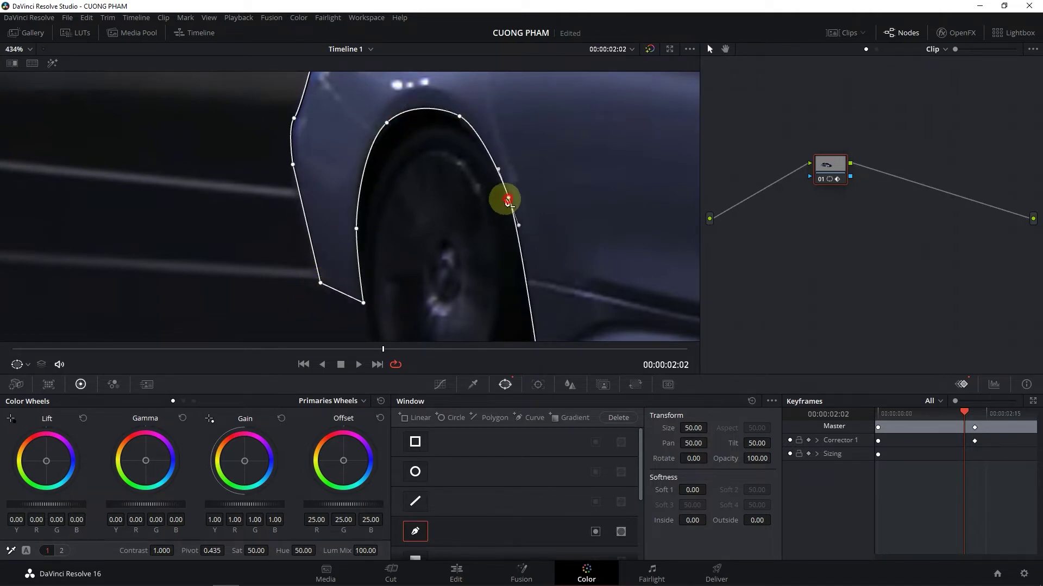
pyautogui.scroll(-2, 516, 123)
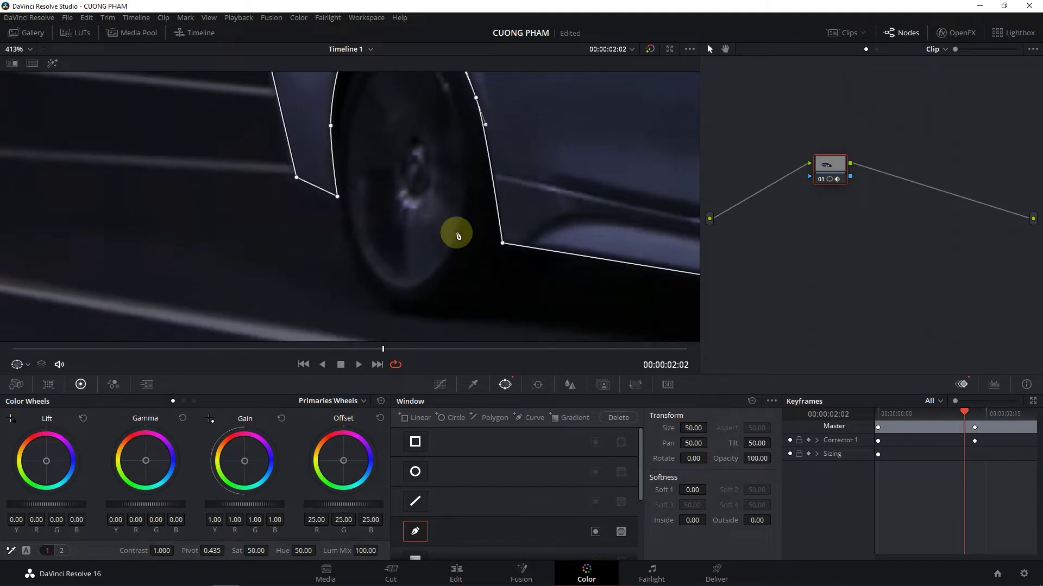
pyautogui.scroll(-2, 498, 301)
pyautogui.hotkey('shift', 'z')
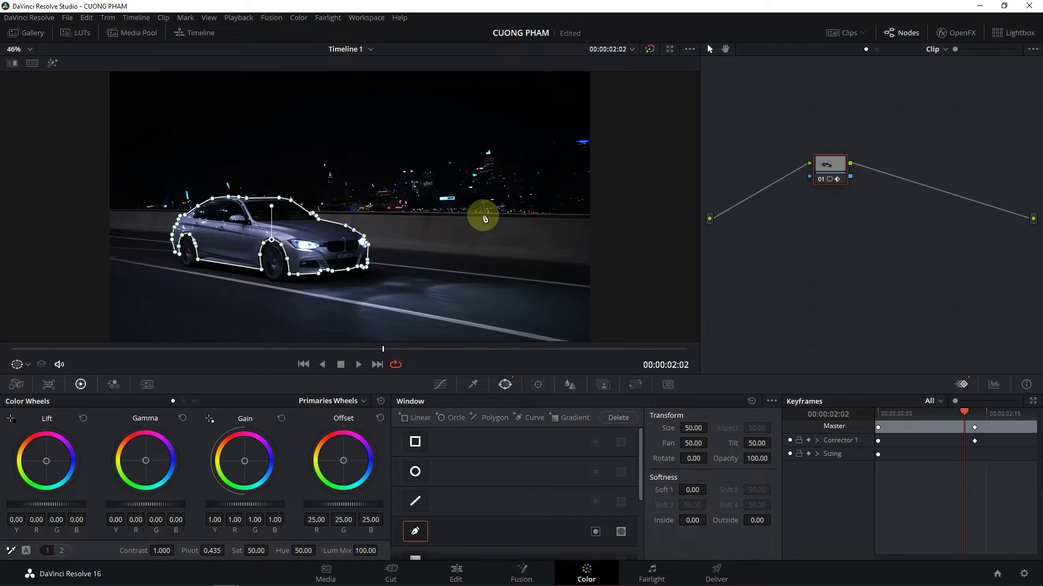
# Track the car window in reverse, then forward from the drawn frame through 00:00:03:19
pyautogui.click(541, 385)
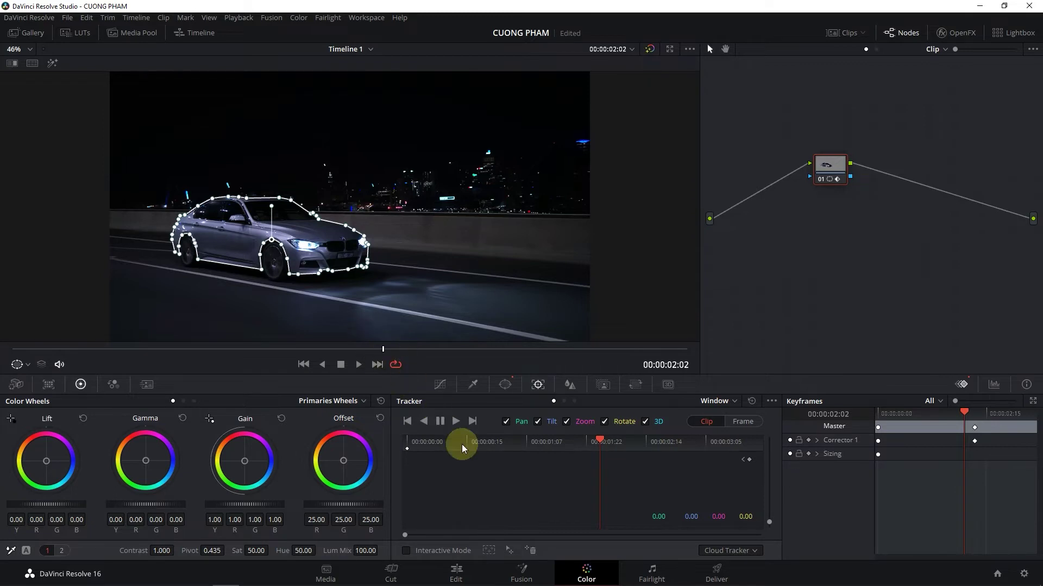
pyautogui.click(425, 428)
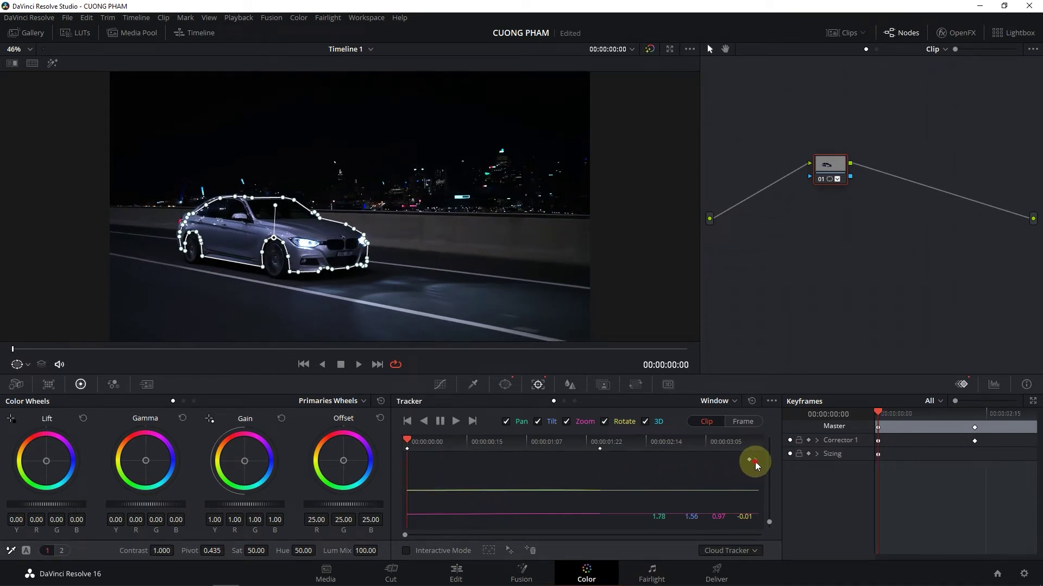
pyautogui.click(599, 463)
pyautogui.click(454, 428)
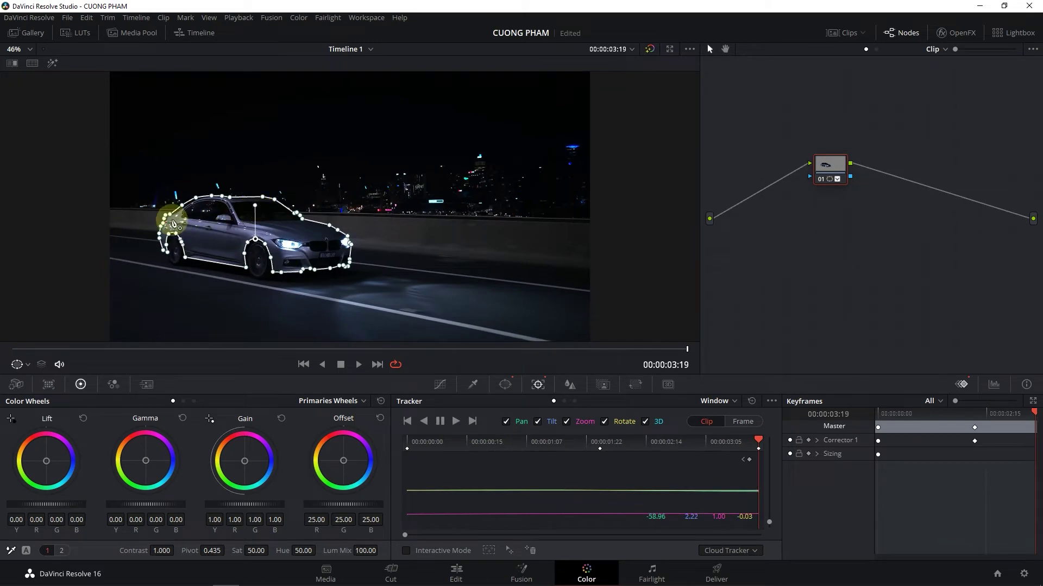
# Pull the car mask's rear-edge points out to the tail and add a point near the tail light
pyautogui.scroll(2, 158, 232)
pyautogui.scroll(2, 209, 263)
pyautogui.scroll(2, 302, 285)
pyautogui.scroll(1, 303, 285)
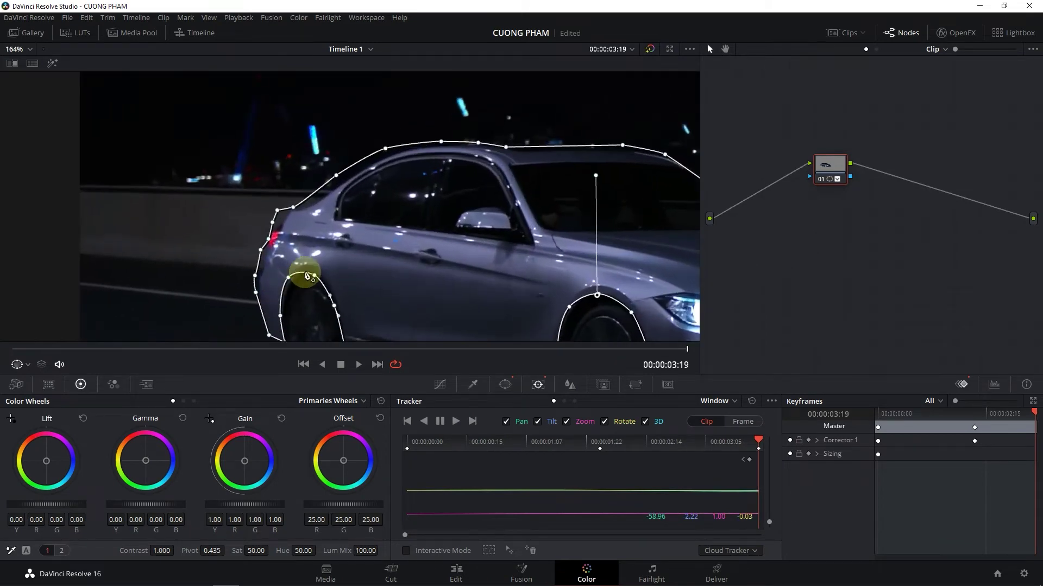
pyautogui.scroll(1, 325, 249)
pyautogui.scroll(1, 412, 275)
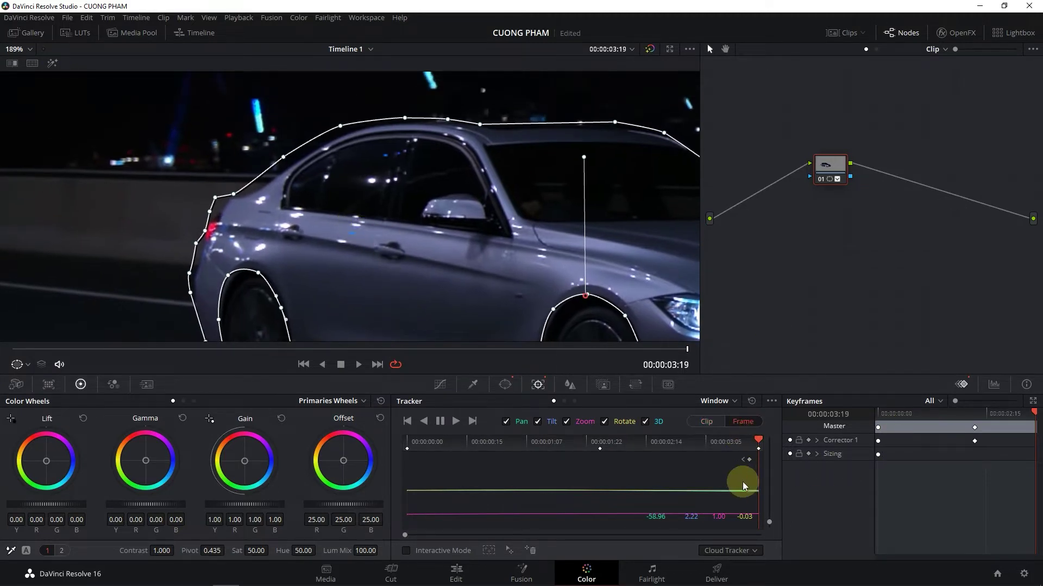
pyautogui.scroll(1, 252, 233)
pyautogui.scroll(1, 335, 202)
pyautogui.scroll(1, 307, 292)
pyautogui.scroll(2, 326, 285)
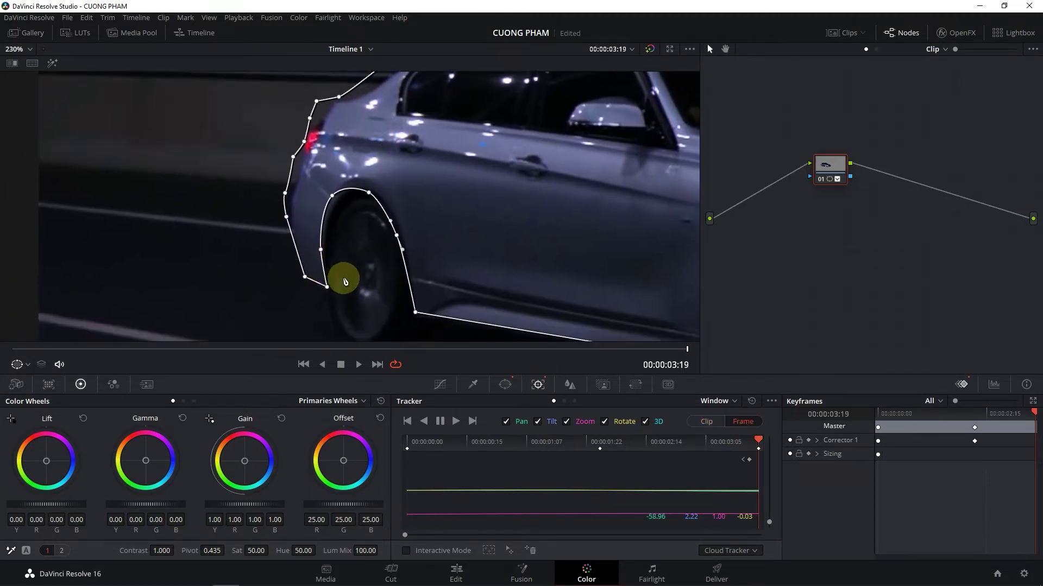
pyautogui.scroll(2, 291, 263)
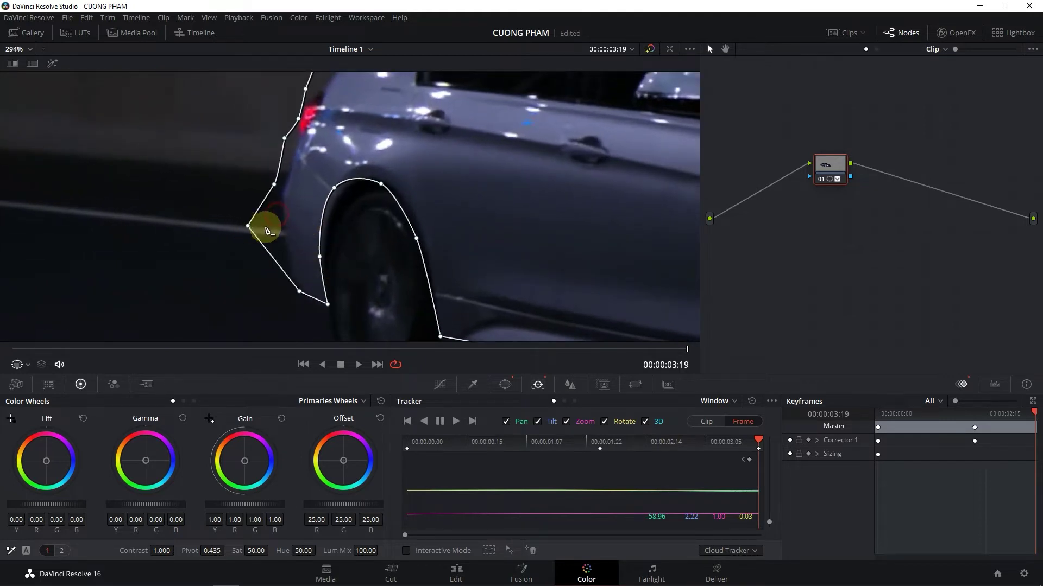
pyautogui.moveTo(266, 230); pyautogui.dragTo(283, 227)
pyautogui.moveTo(275, 186); pyautogui.dragTo(283, 184)
pyautogui.moveTo(285, 138)
pyautogui.mouseDown()
pyautogui.moveTo(295, 146)
pyautogui.moveTo(310, 128)
pyautogui.mouseUp()
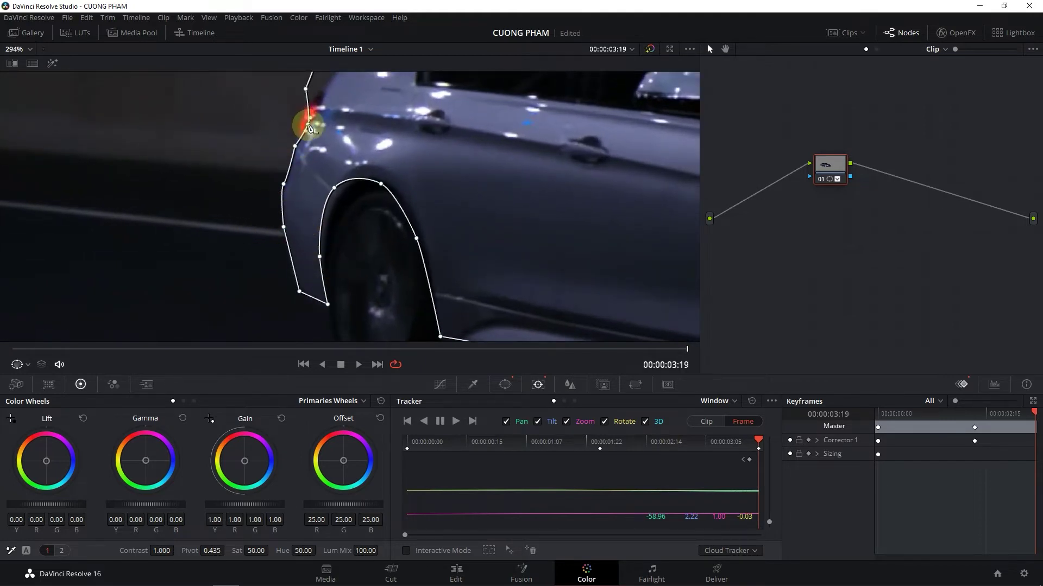
pyautogui.scroll(3, 304, 163)
pyautogui.moveTo(320, 164)
pyautogui.mouseDown()
pyautogui.moveTo(348, 162)
pyautogui.moveTo(315, 171)
pyautogui.mouseUp()
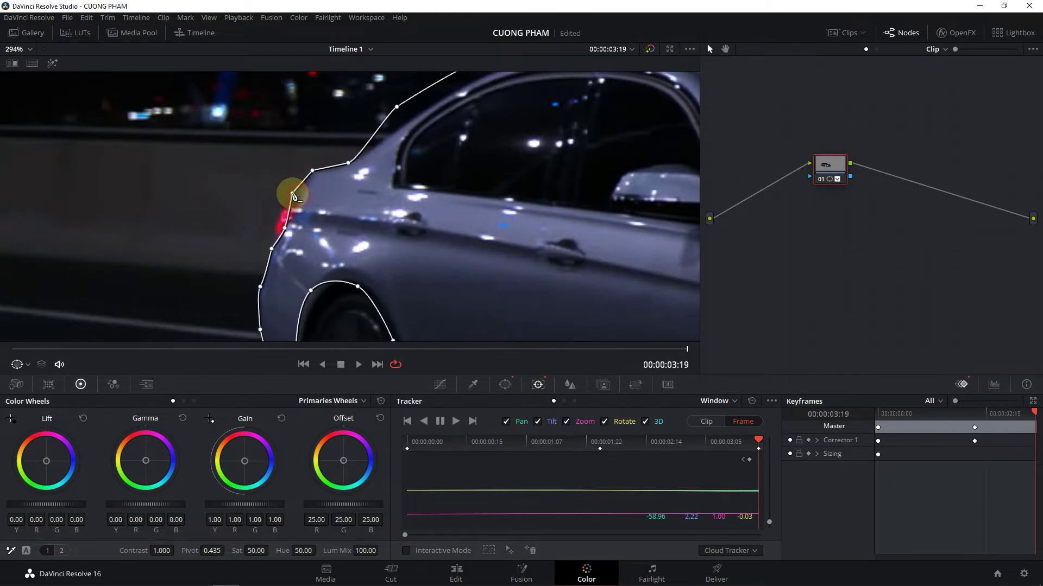
pyautogui.click(300, 194)
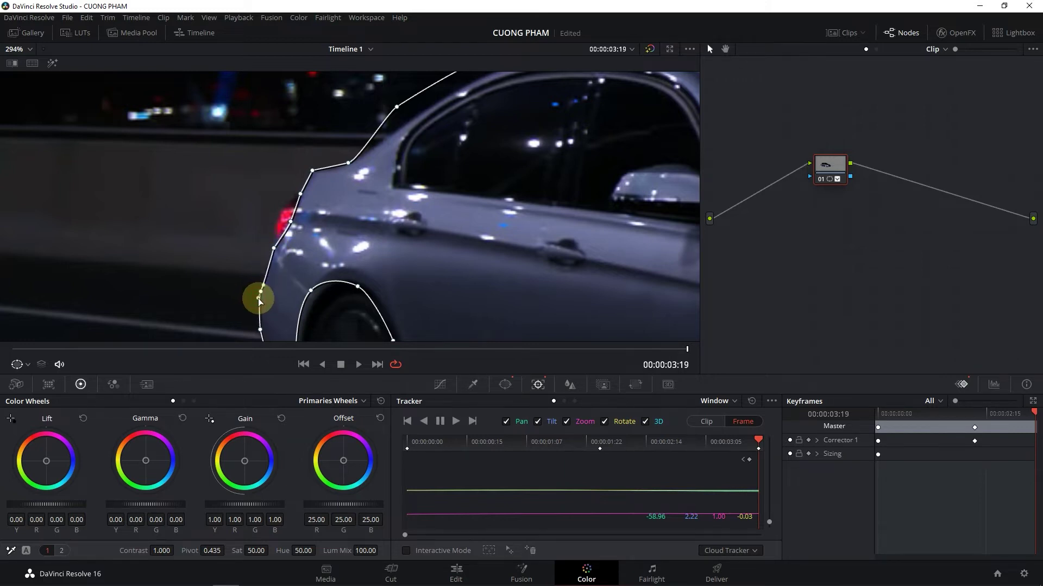
# Move the roof-line mask points down so the outline hugs the roof edge
pyautogui.moveTo(284, 302); pyautogui.dragTo(299, 255)
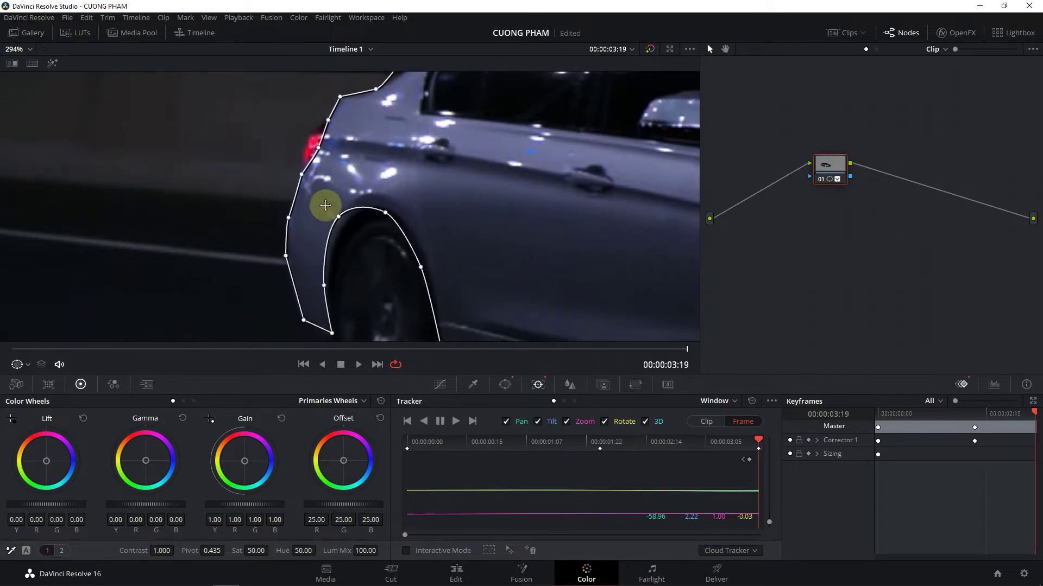
pyautogui.moveTo(325, 205); pyautogui.dragTo(280, 225)
pyautogui.moveTo(334, 187); pyautogui.dragTo(341, 193)
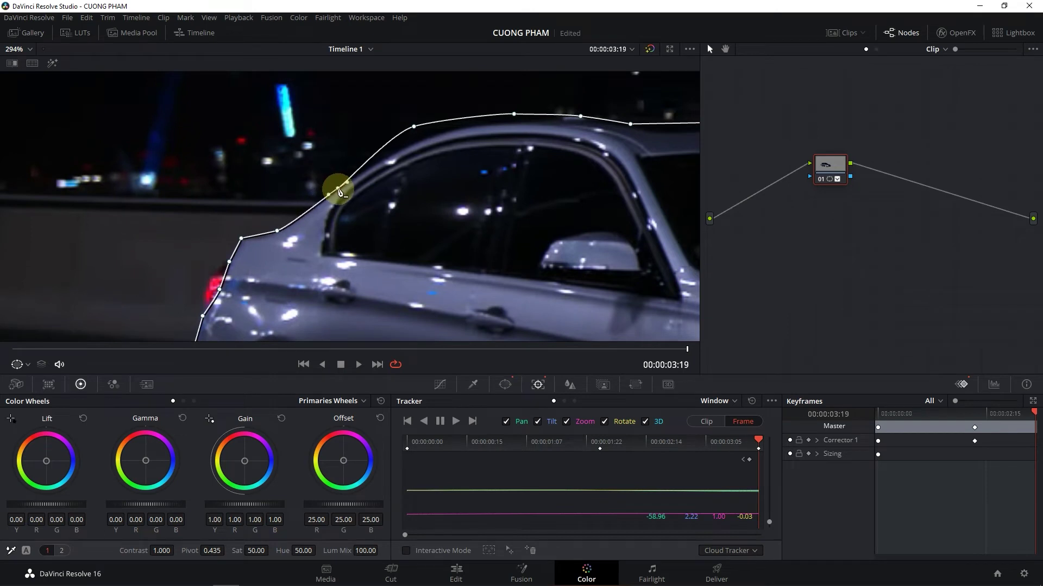
pyautogui.moveTo(415, 127); pyautogui.dragTo(424, 140)
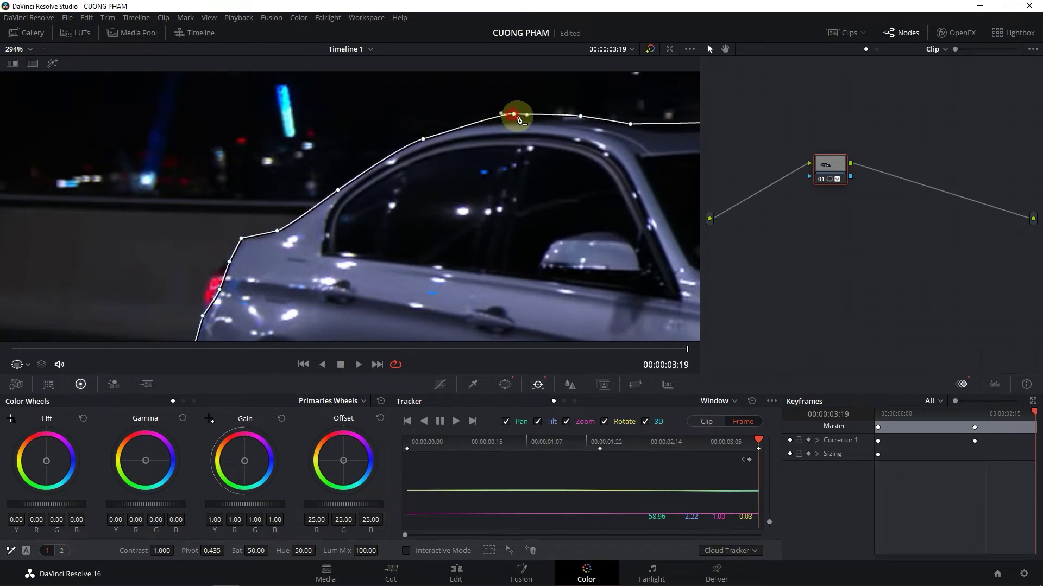
pyautogui.moveTo(513, 114); pyautogui.dragTo(518, 122)
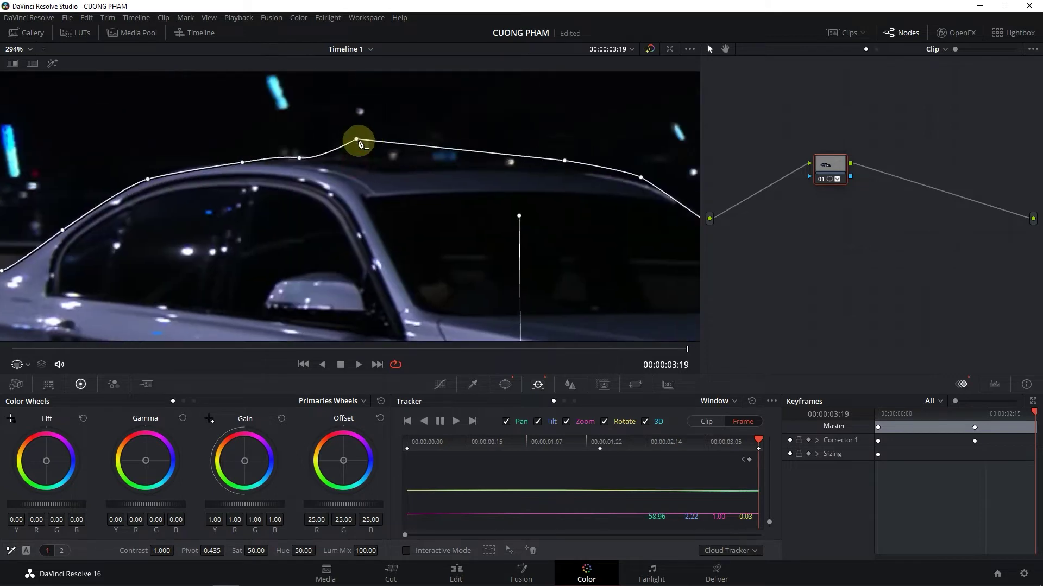
pyautogui.moveTo(359, 139); pyautogui.dragTo(376, 173)
pyautogui.moveTo(566, 162); pyautogui.dragTo(578, 169)
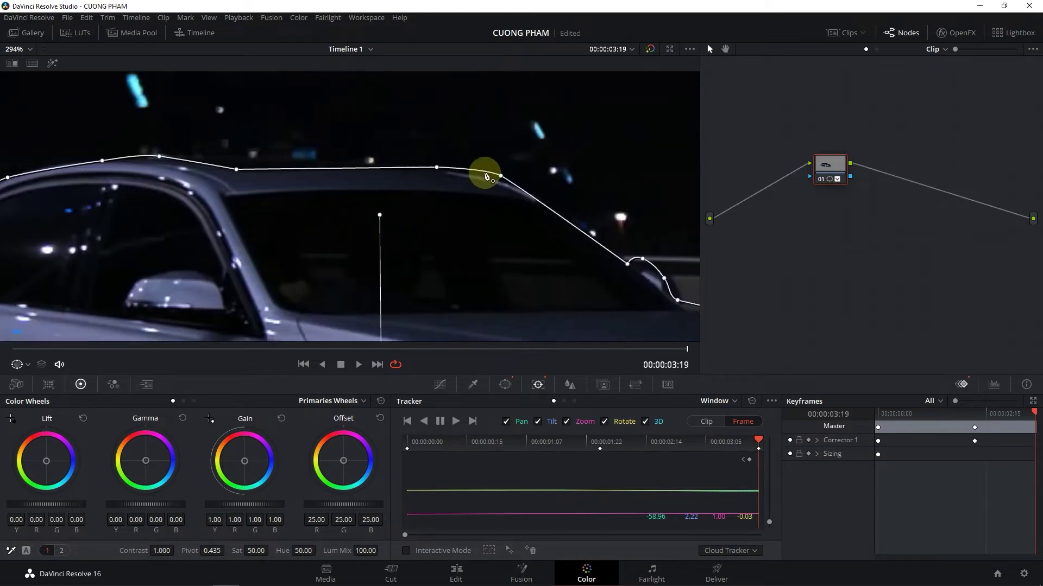
pyautogui.moveTo(484, 172); pyautogui.dragTo(504, 184)
pyautogui.scroll(1, 479, 242)
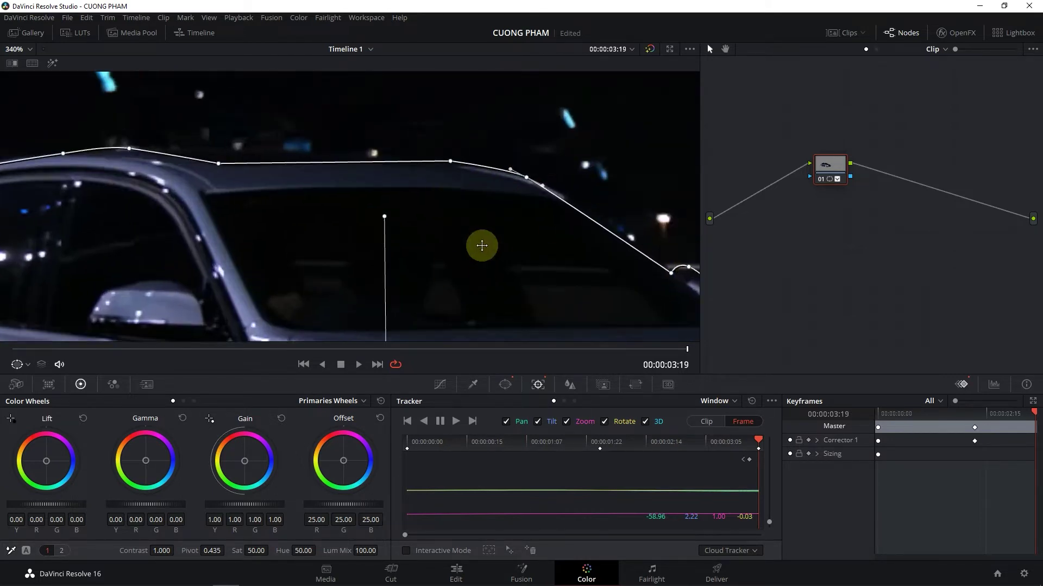
pyautogui.click(489, 213)
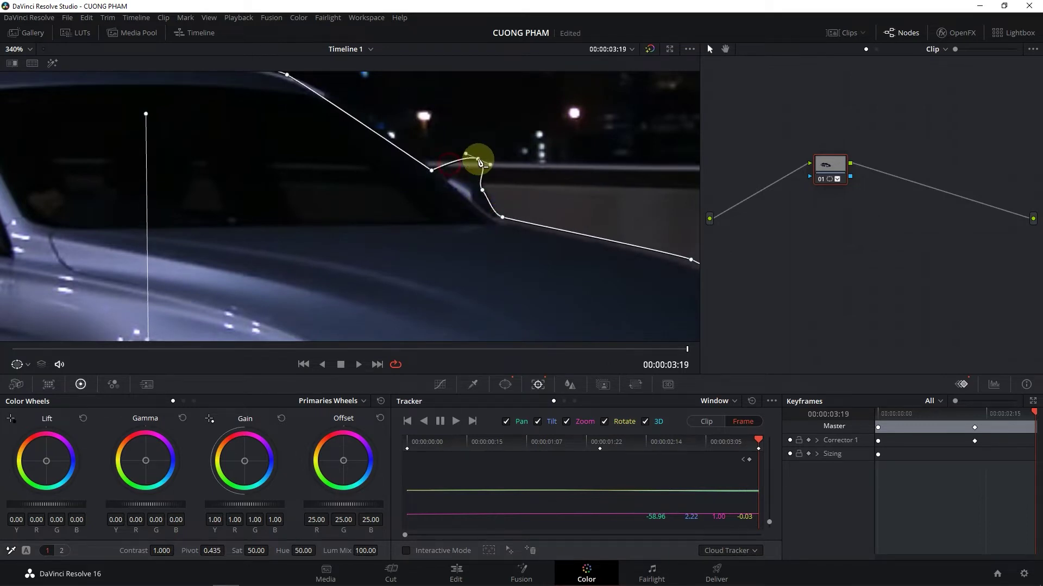
pyautogui.moveTo(432, 169); pyautogui.dragTo(450, 182)
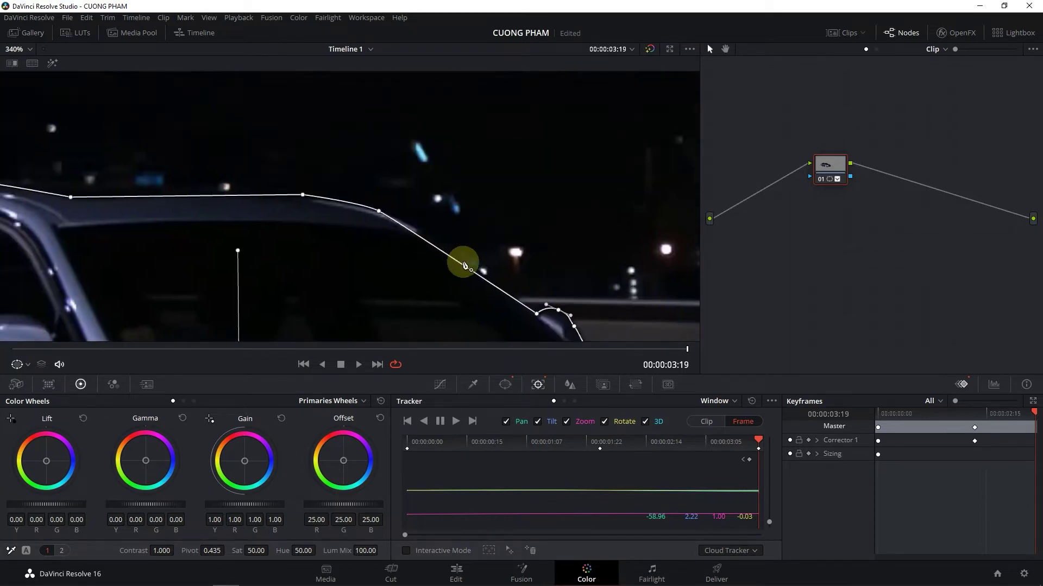
pyautogui.moveTo(389, 214); pyautogui.dragTo(306, 200)
# Fit the mask points around the front and rear wheel arches
pyautogui.scroll(-2, 305, 199)
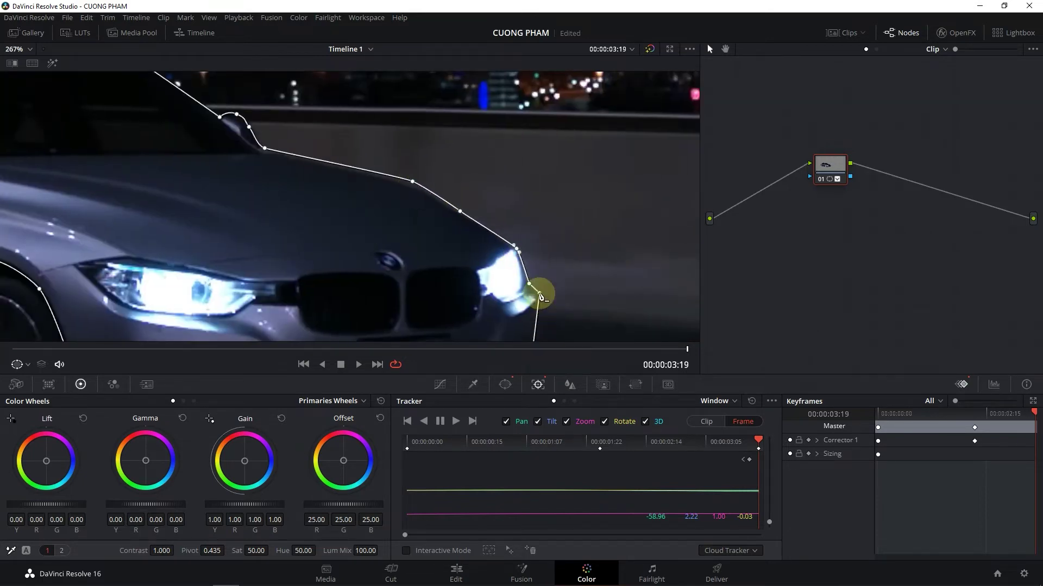
pyautogui.scroll(-3, 524, 179)
pyautogui.scroll(-2, 505, 263)
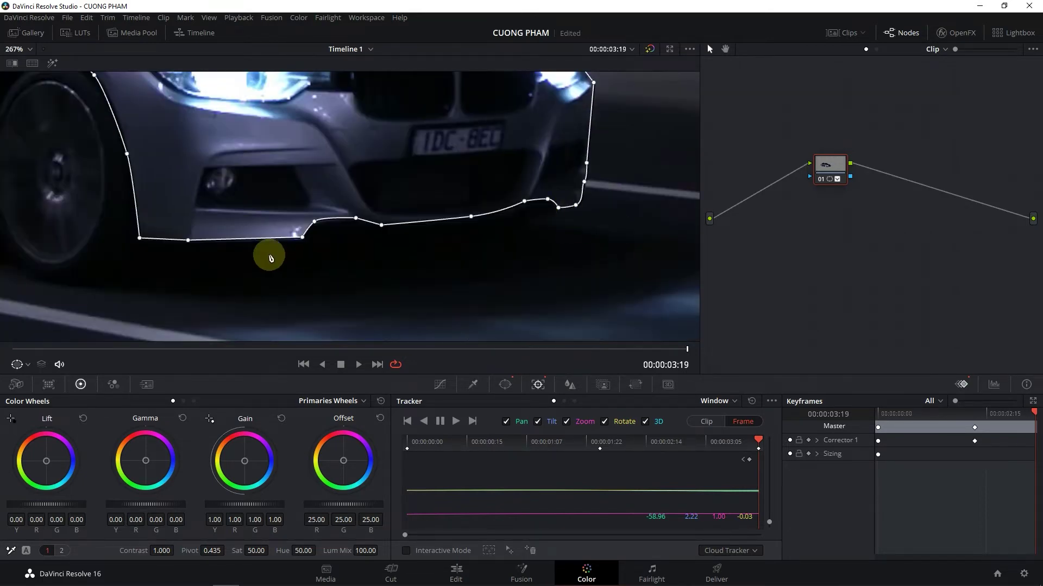
pyautogui.moveTo(270, 257)
pyautogui.mouseDown()
pyautogui.moveTo(299, 140)
pyautogui.moveTo(350, 226)
pyautogui.mouseUp()
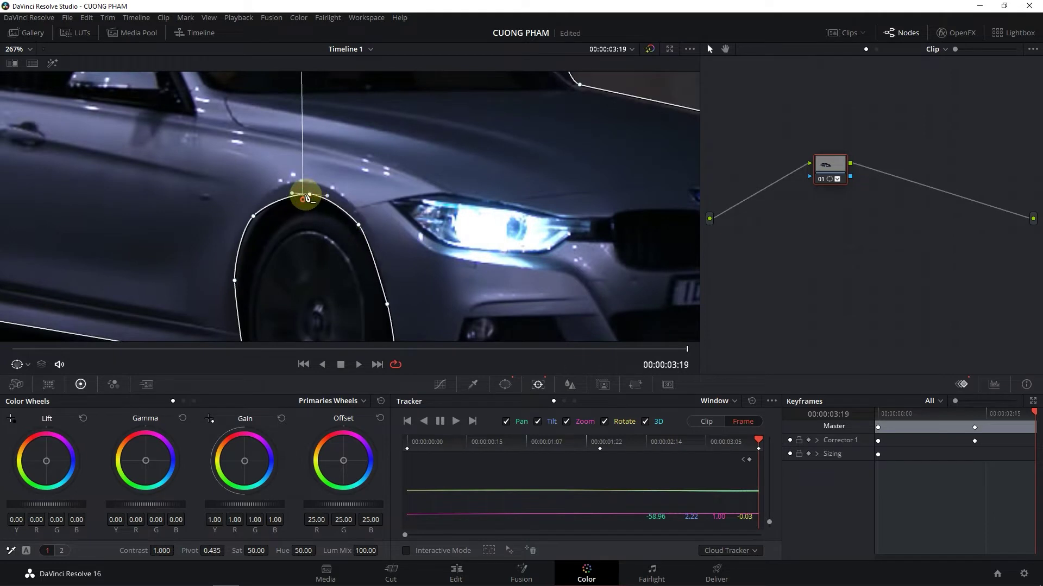
pyautogui.scroll(-1, 272, 266)
pyautogui.scroll(-1, 289, 277)
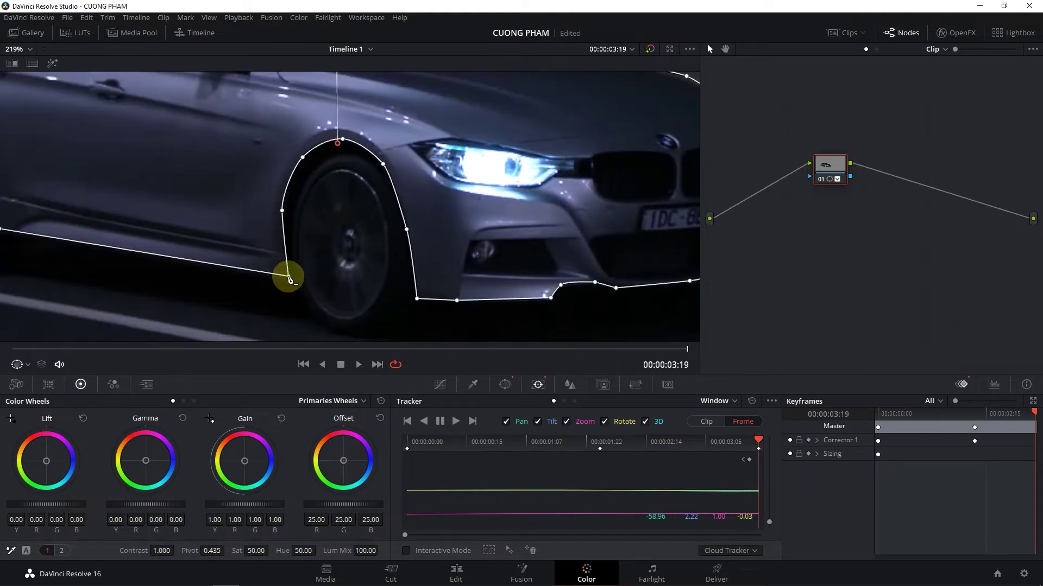
pyautogui.click(282, 210)
pyautogui.scroll(-1, 282, 212)
pyautogui.click(402, 231)
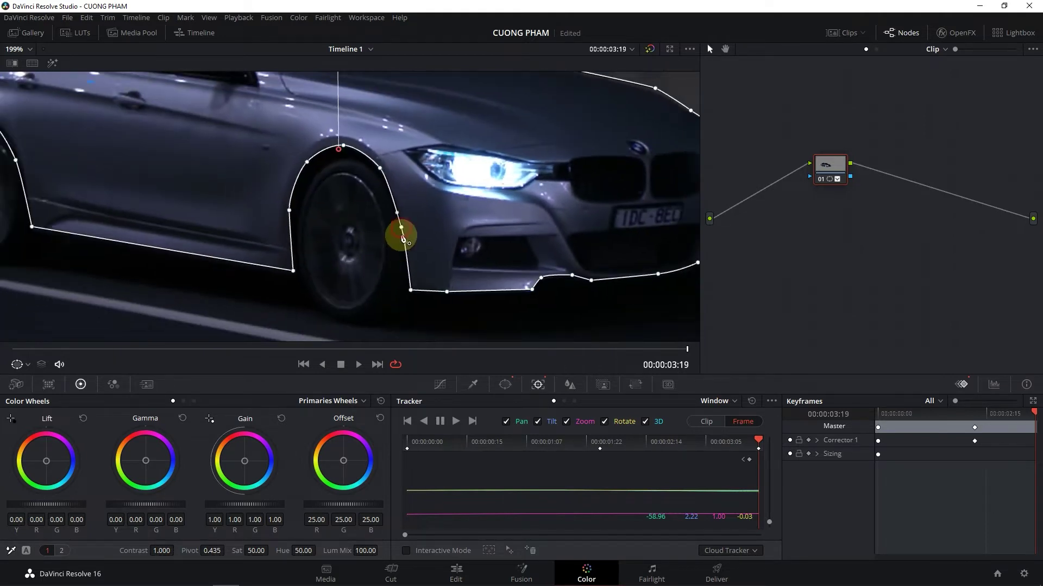
pyautogui.scroll(2, 396, 240)
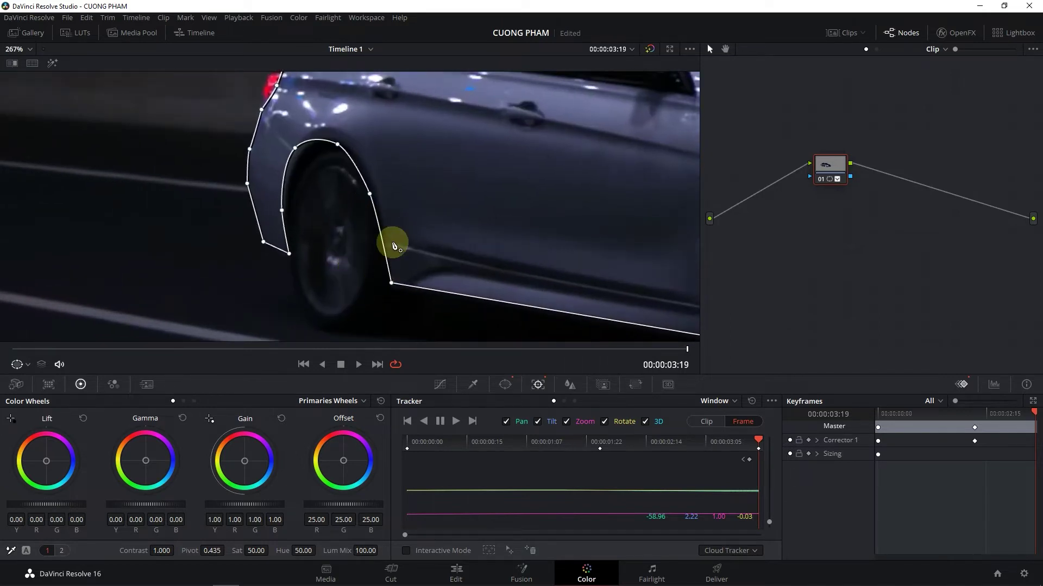
pyautogui.moveTo(338, 145)
pyautogui.mouseDown()
pyautogui.moveTo(353, 150)
pyautogui.moveTo(305, 148)
pyautogui.mouseUp()
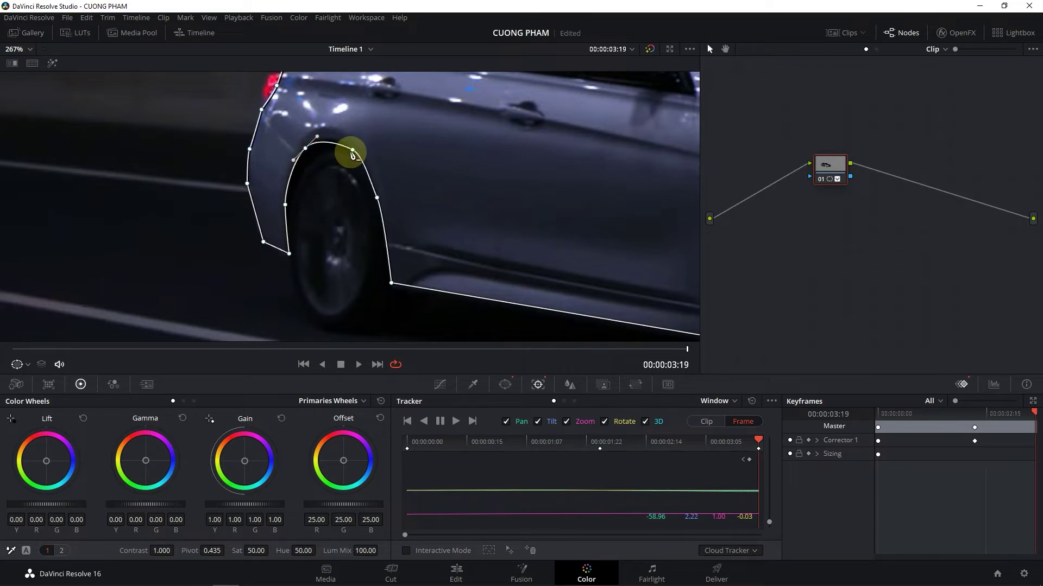
pyautogui.moveTo(377, 198); pyautogui.dragTo(373, 195)
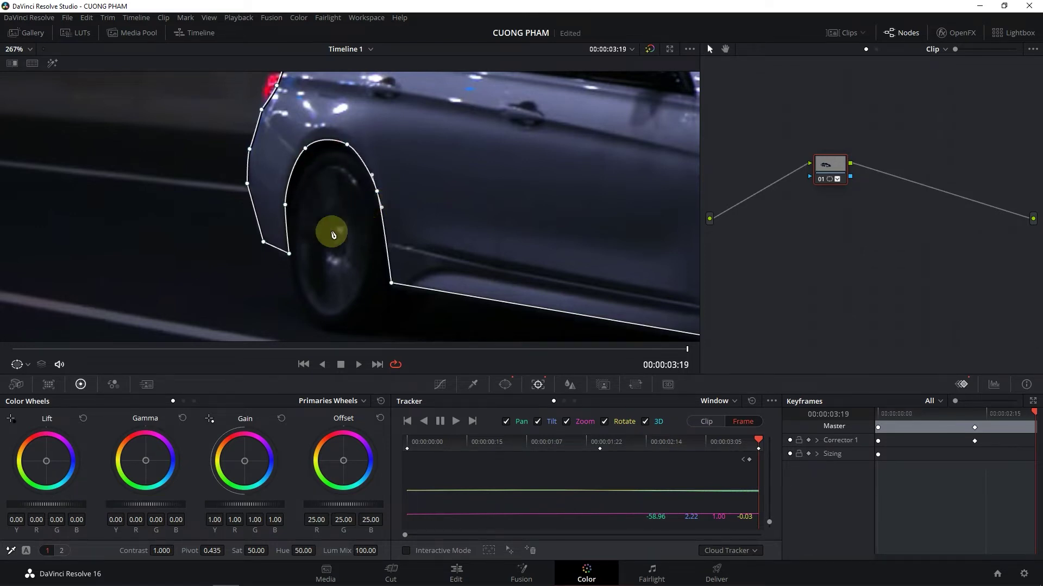
pyautogui.scroll(-3, 333, 234)
pyautogui.scroll(-2, 263, 274)
pyautogui.scroll(-1, 286, 246)
# Return to the clip's first frame to refine the car mask there
pyautogui.scroll(-1, 301, 255)
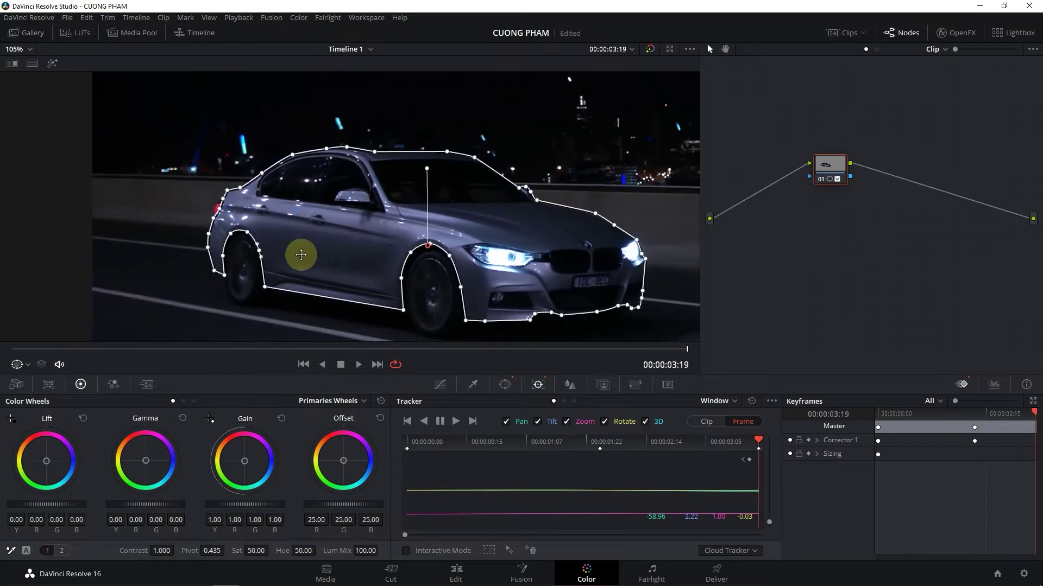
pyautogui.scroll(1, 309, 228)
pyautogui.scroll(1, 334, 157)
pyautogui.scroll(1, 347, 127)
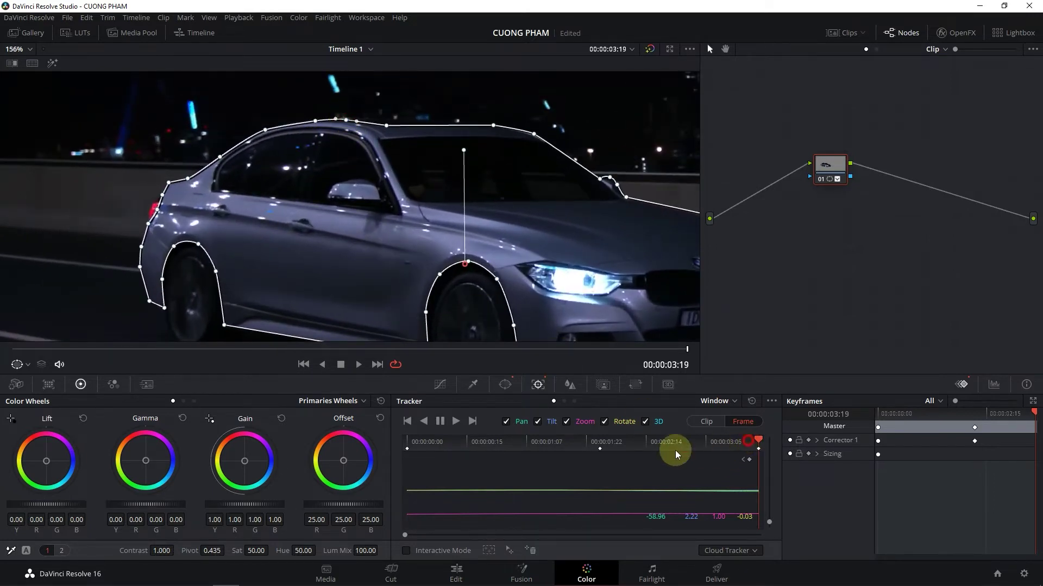
pyautogui.click(601, 449)
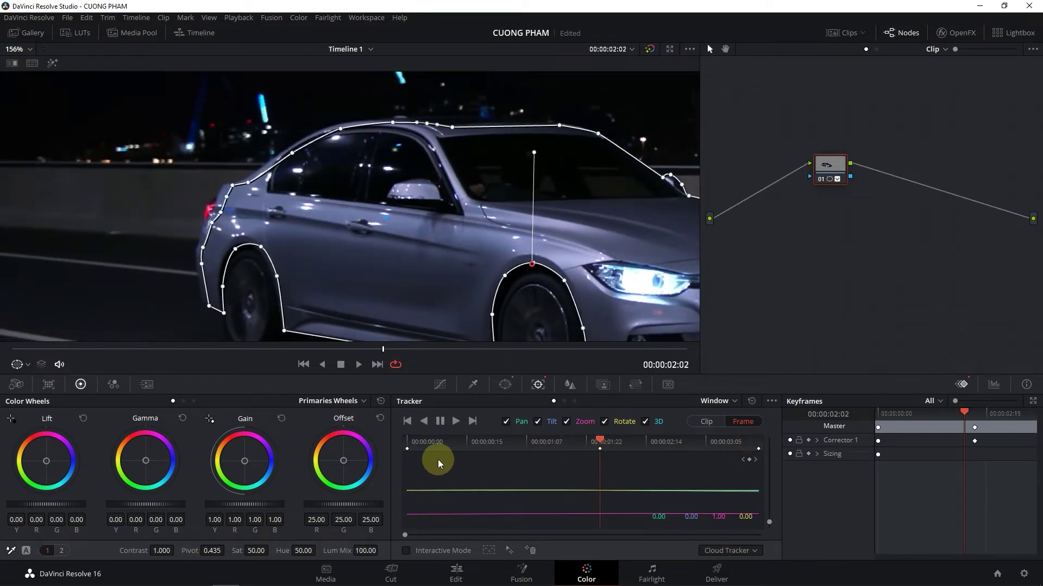
pyautogui.moveTo(438, 462); pyautogui.dragTo(407, 460)
# Reshape the mask points around the rear wheel arch
pyautogui.scroll(2, 395, 223)
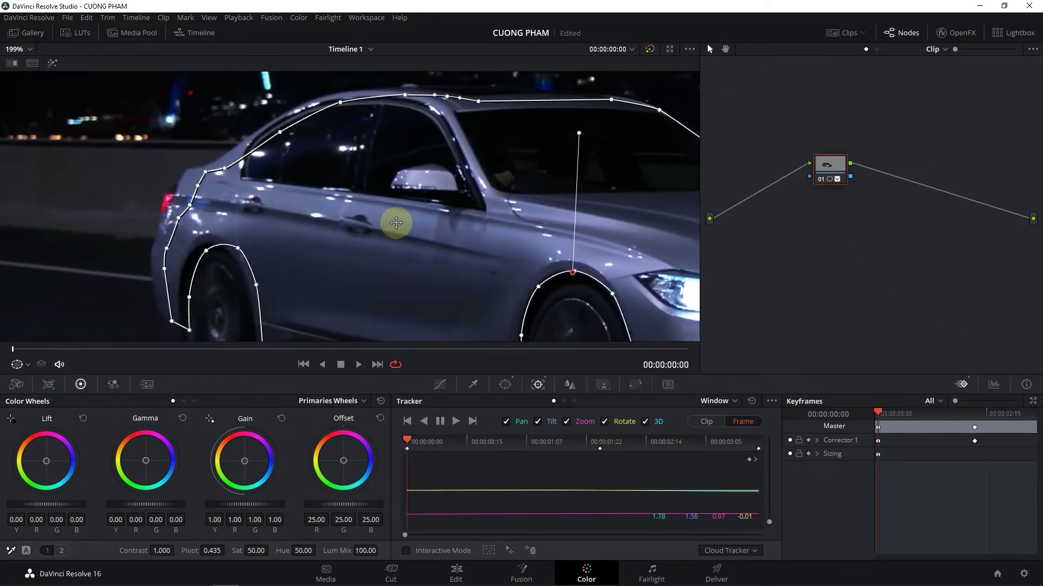
pyautogui.moveTo(396, 223)
pyautogui.mouseDown()
pyautogui.moveTo(128, 93)
pyautogui.moveTo(245, 210)
pyautogui.moveTo(496, 170)
pyautogui.moveTo(237, 282)
pyautogui.mouseUp()
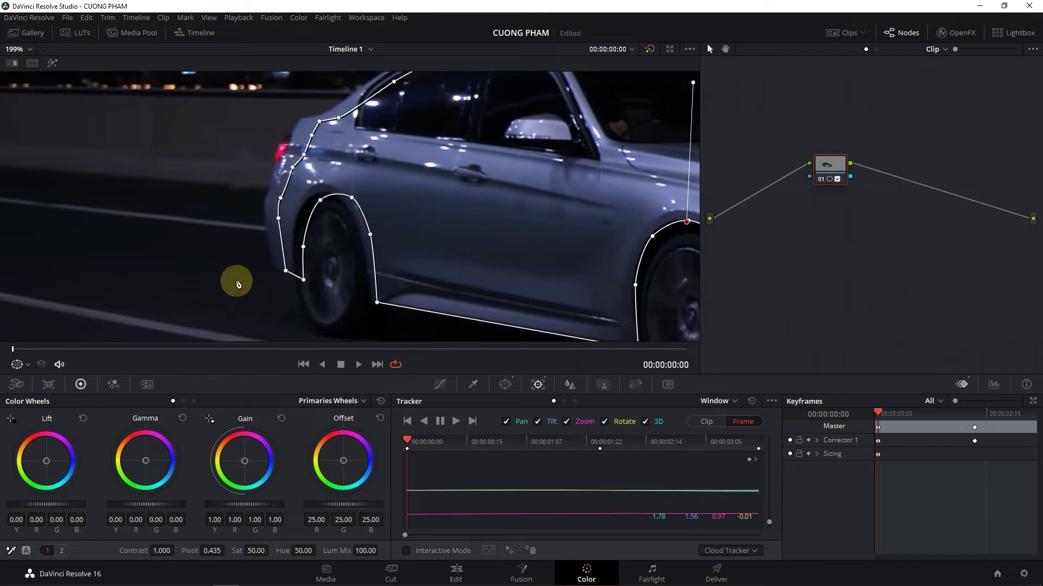
pyautogui.scroll(2, 237, 283)
pyautogui.moveTo(314, 290); pyautogui.dragTo(358, 239)
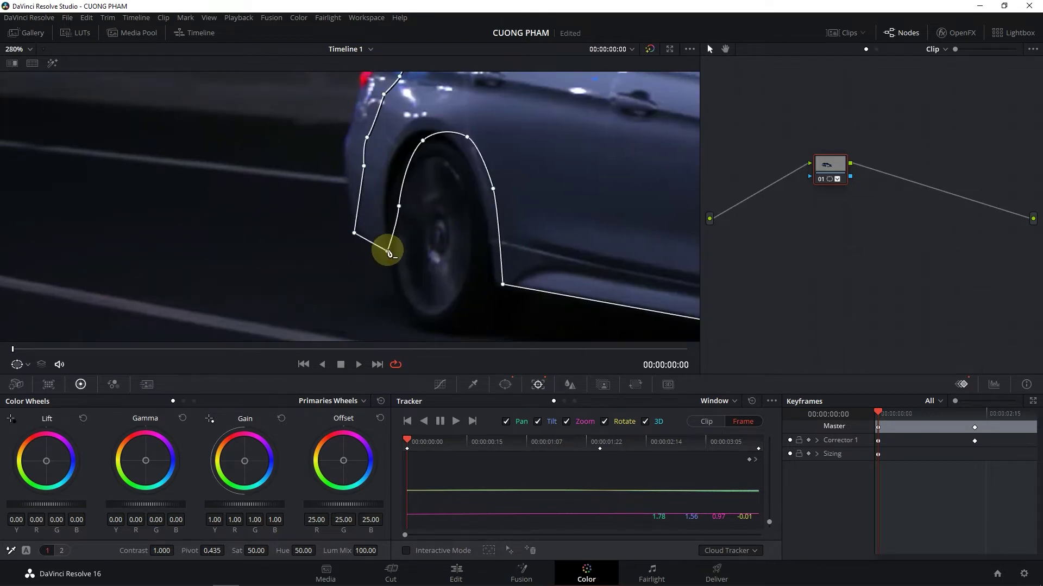
pyautogui.moveTo(384, 205); pyautogui.dragTo(479, 189)
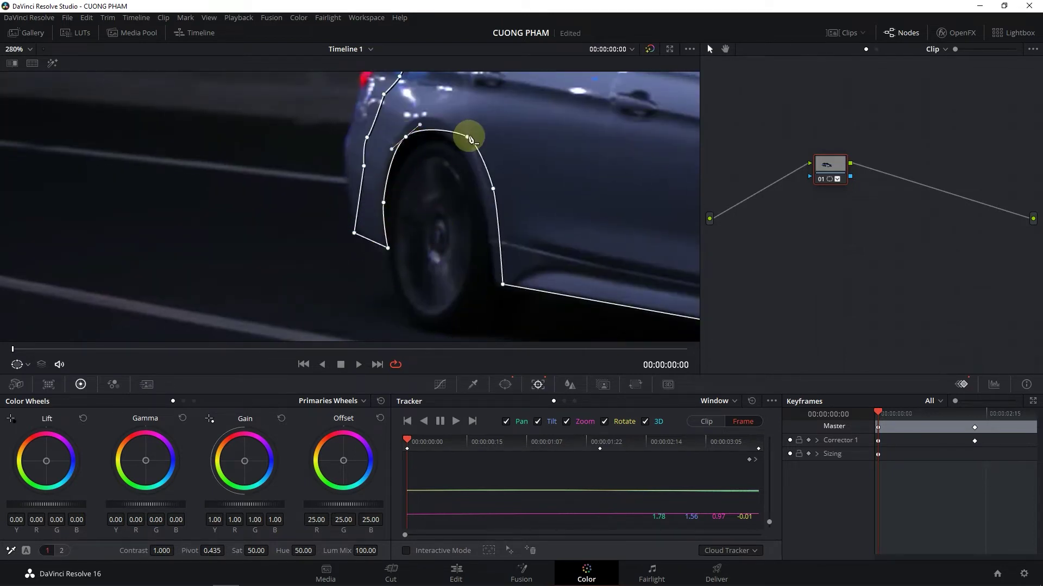
pyautogui.click(510, 275)
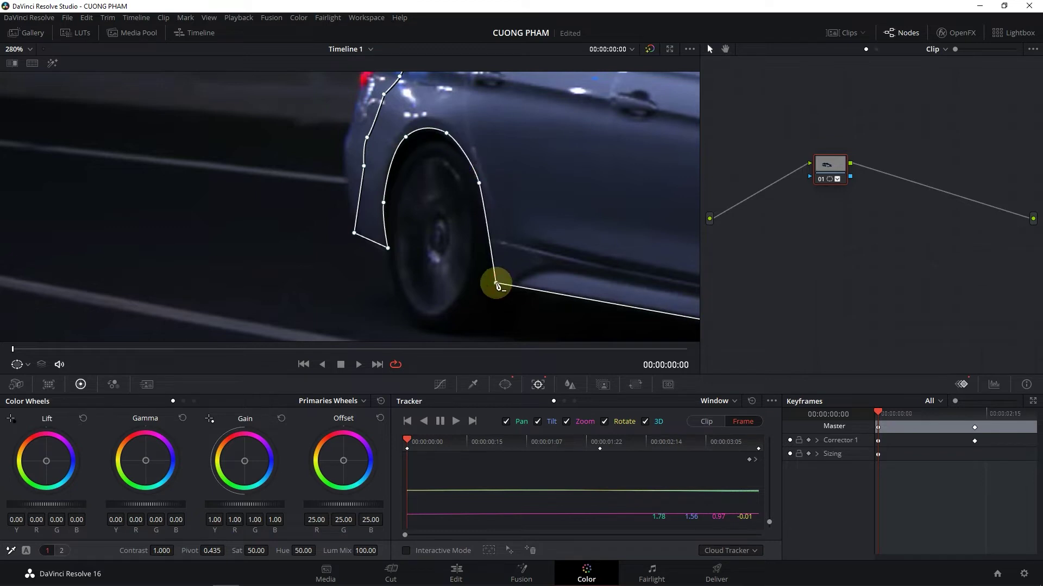
pyautogui.scroll(-2, 496, 284)
pyautogui.moveTo(362, 171); pyautogui.dragTo(346, 168)
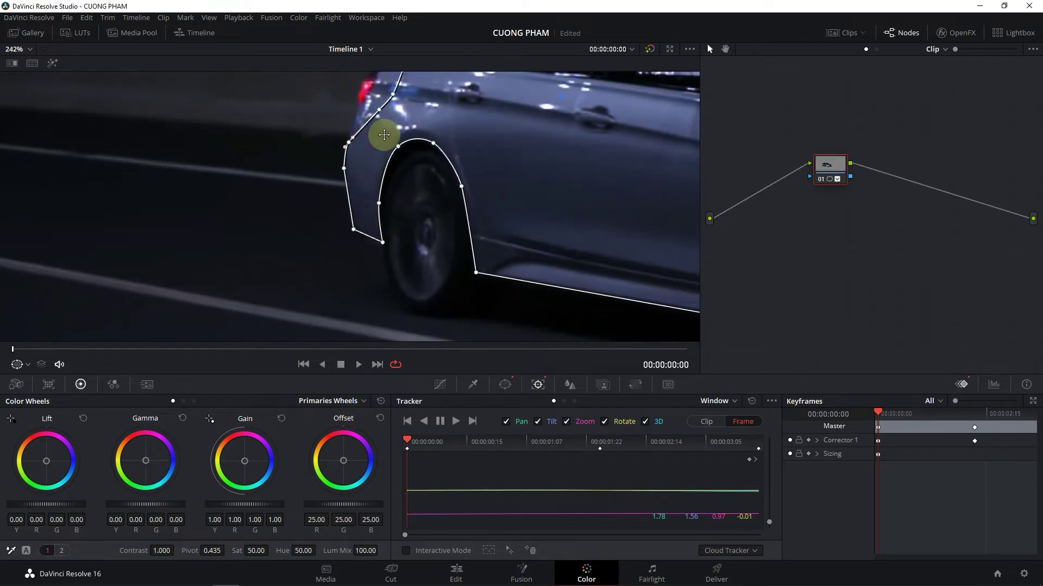
# Raise the roofline points onto the roof edge and fit the tail-light points to the body
pyautogui.moveTo(380, 133); pyautogui.dragTo(414, 234)
pyautogui.moveTo(443, 203)
pyautogui.mouseDown()
pyautogui.moveTo(428, 182)
pyautogui.moveTo(485, 159)
pyautogui.mouseUp()
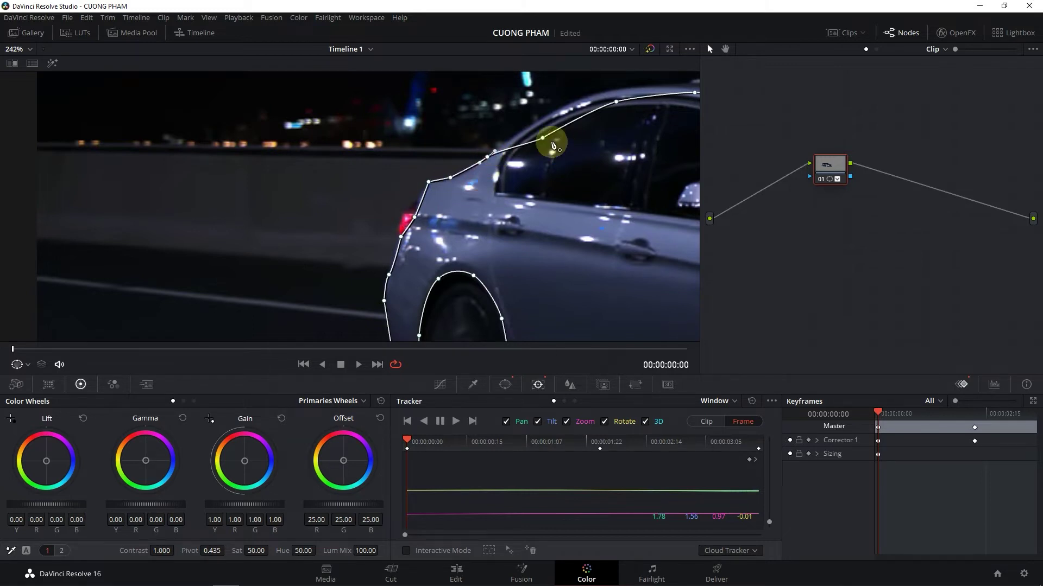
pyautogui.moveTo(543, 138); pyautogui.dragTo(543, 115)
pyautogui.moveTo(616, 101); pyautogui.dragTo(614, 88)
pyautogui.moveTo(389, 274); pyautogui.dragTo(385, 278)
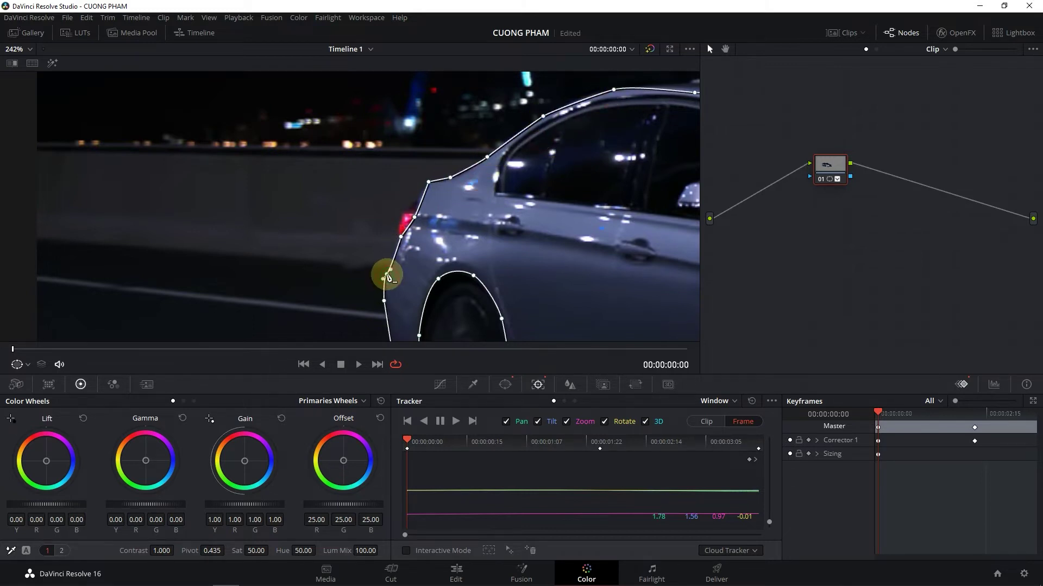
pyautogui.moveTo(401, 237); pyautogui.dragTo(394, 238)
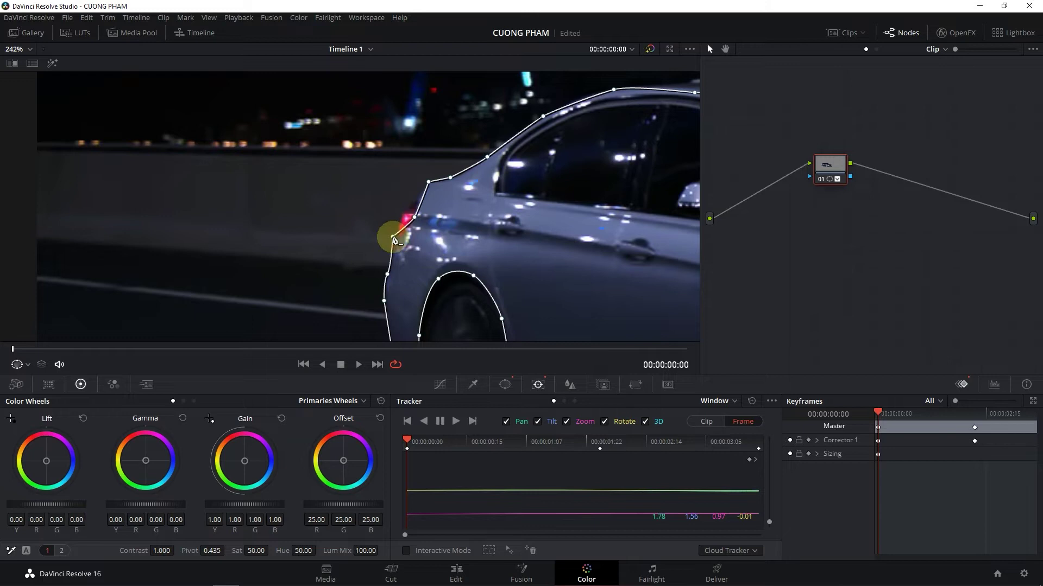
pyautogui.click(415, 218)
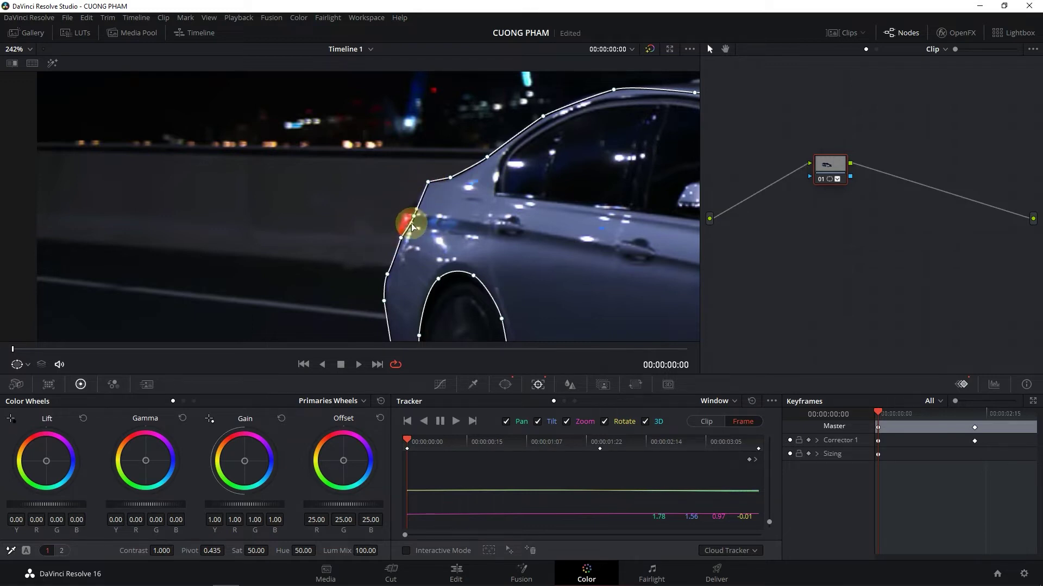
pyautogui.click(521, 124)
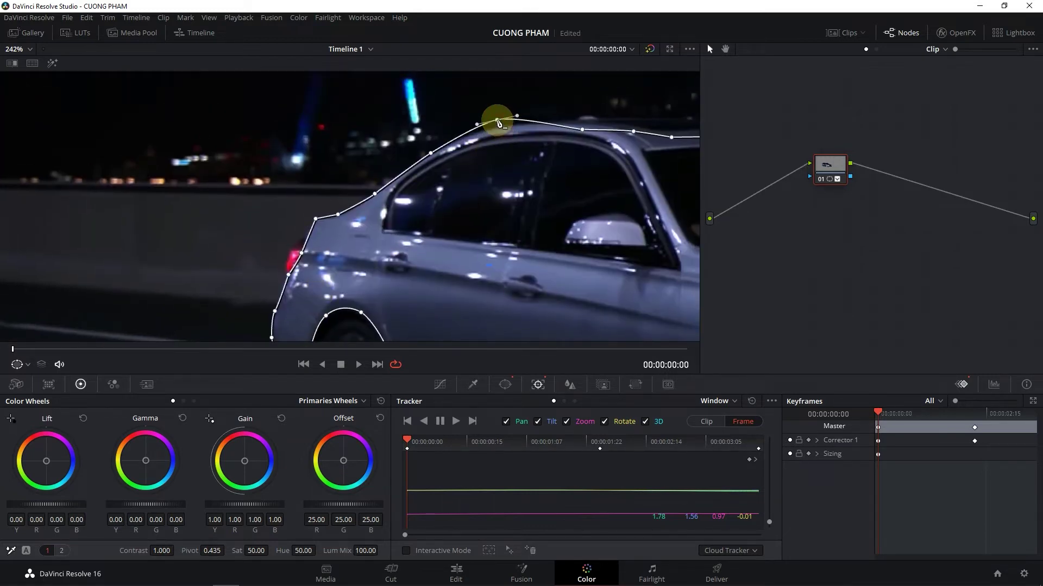
# Tighten the mask along the front wheel arch, then check it at 00:00:01:01
pyautogui.moveTo(622, 133); pyautogui.dragTo(422, 186)
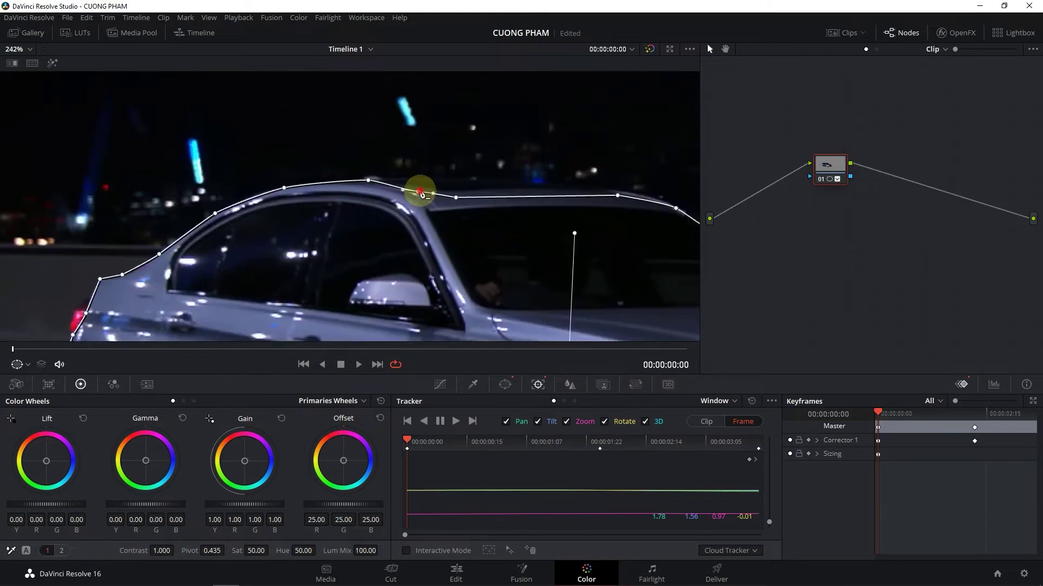
pyautogui.moveTo(609, 191); pyautogui.dragTo(418, 210)
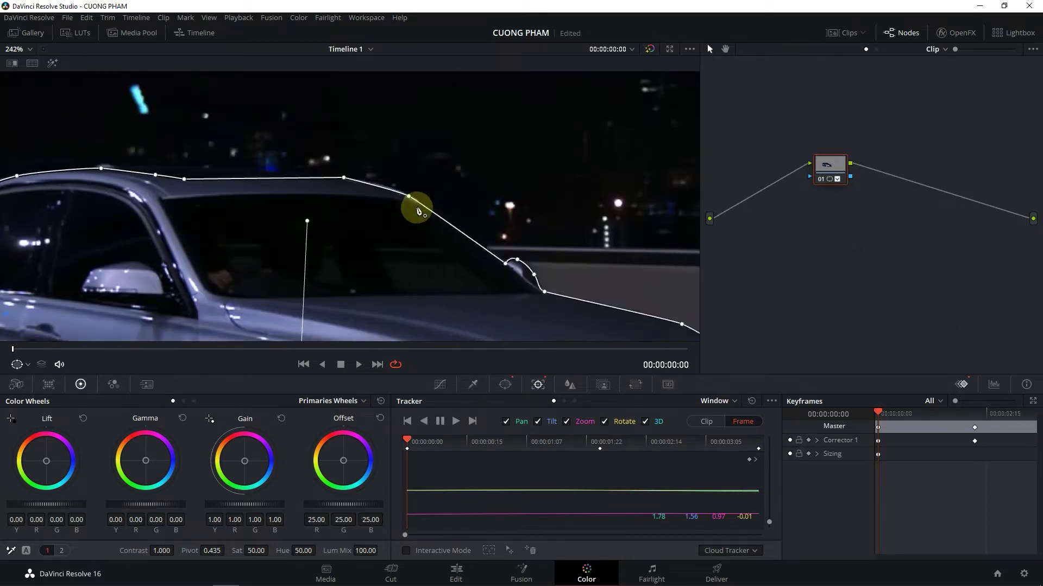
pyautogui.moveTo(558, 263); pyautogui.dragTo(533, 174)
pyautogui.scroll(-2, 534, 175)
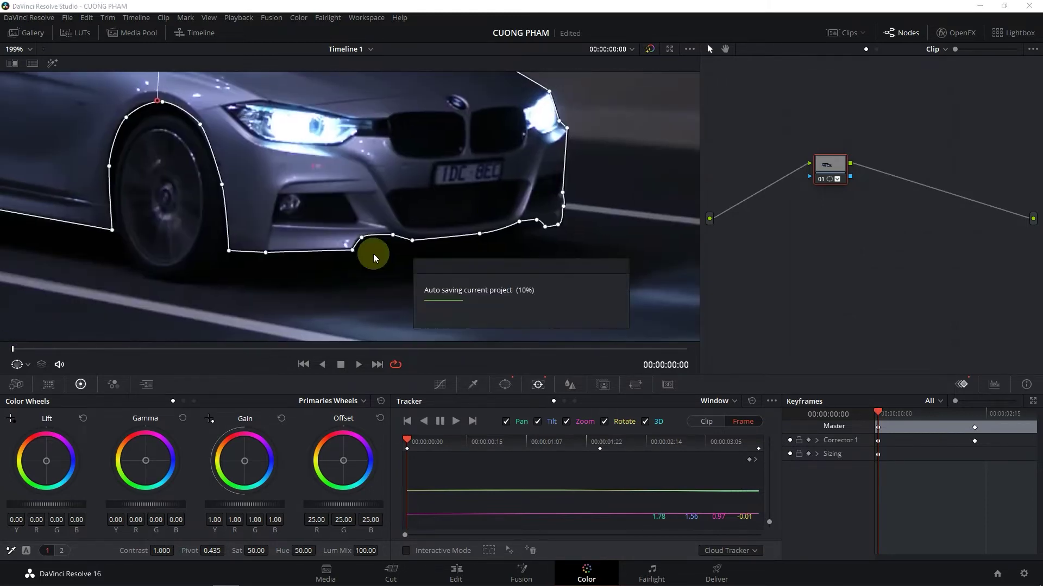
pyautogui.scroll(1, 268, 188)
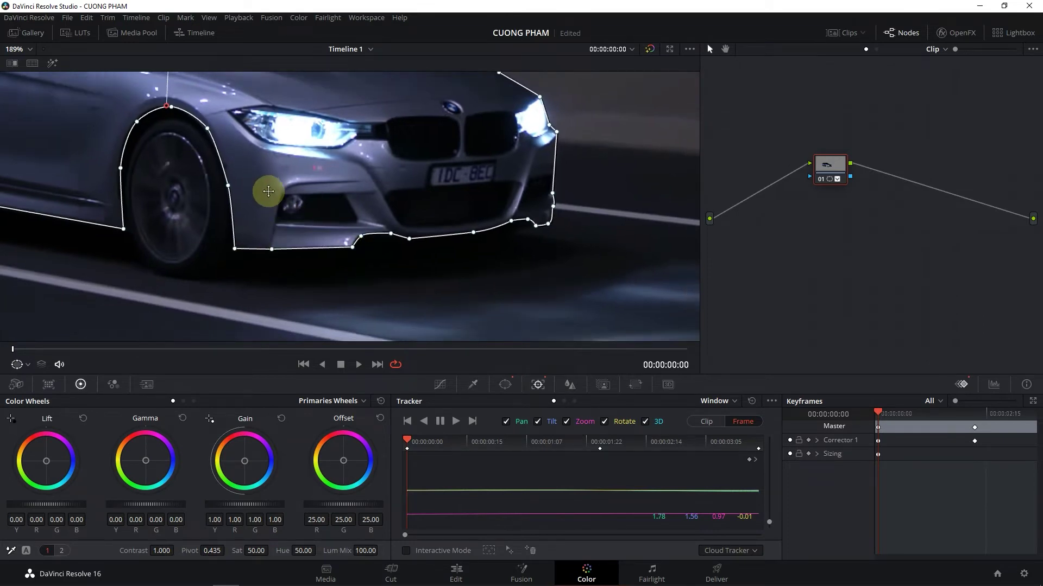
pyautogui.scroll(1, 327, 215)
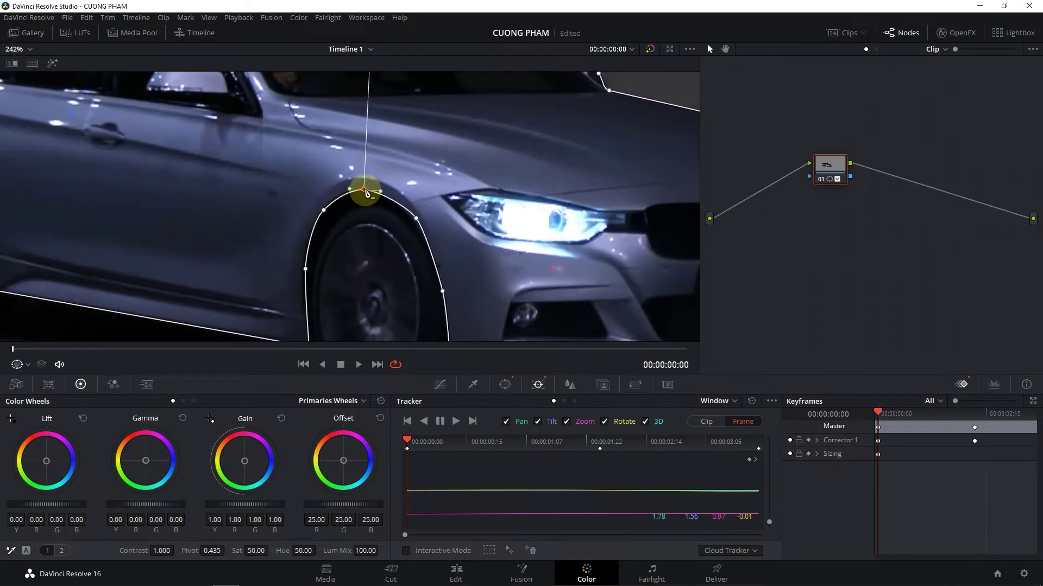
pyautogui.scroll(-2, 455, 241)
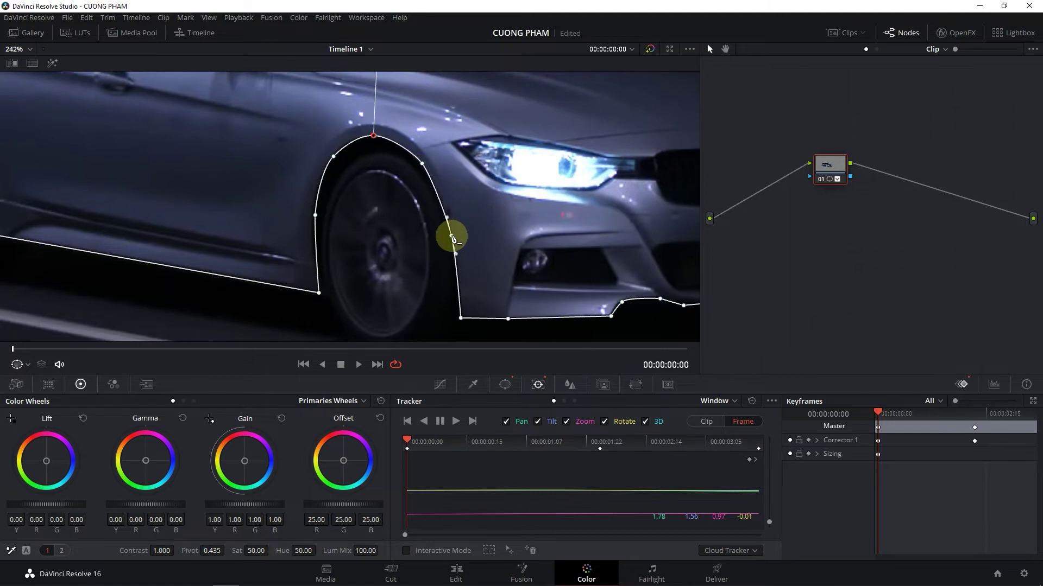
pyautogui.moveTo(319, 293); pyautogui.dragTo(317, 290)
pyautogui.moveTo(315, 215); pyautogui.dragTo(313, 216)
pyautogui.moveTo(317, 290); pyautogui.dragTo(318, 291)
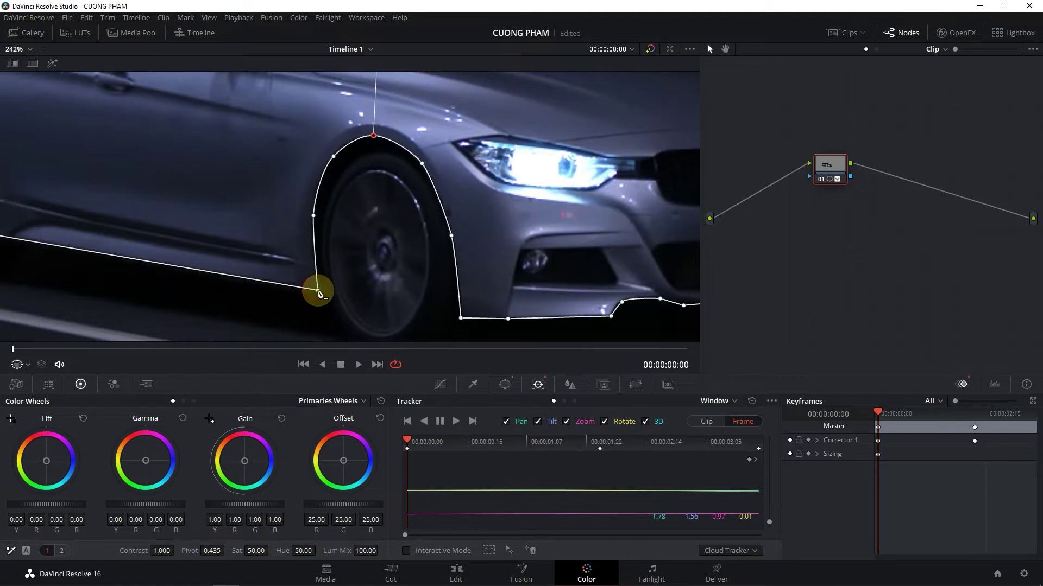
pyautogui.scroll(-3, 326, 288)
pyautogui.scroll(2, 373, 209)
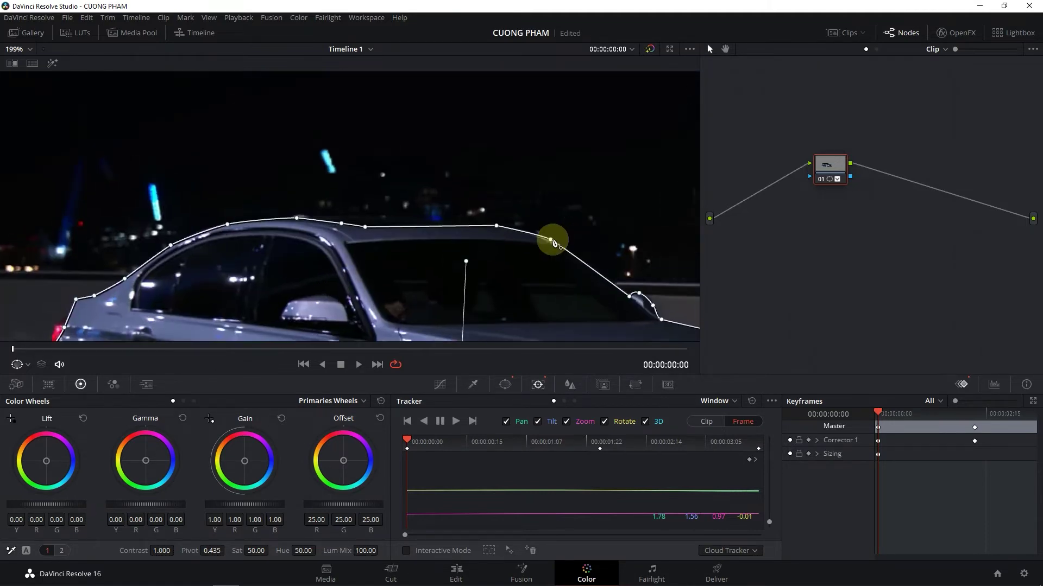
pyautogui.scroll(1, 350, 255)
pyautogui.scroll(-1, 327, 241)
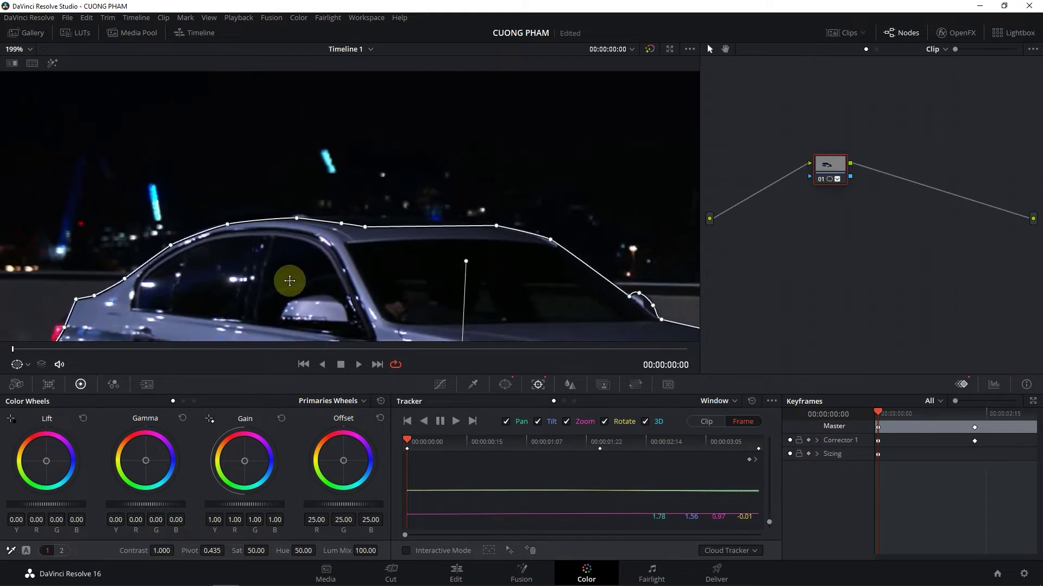
pyautogui.moveTo(288, 279); pyautogui.dragTo(437, 140)
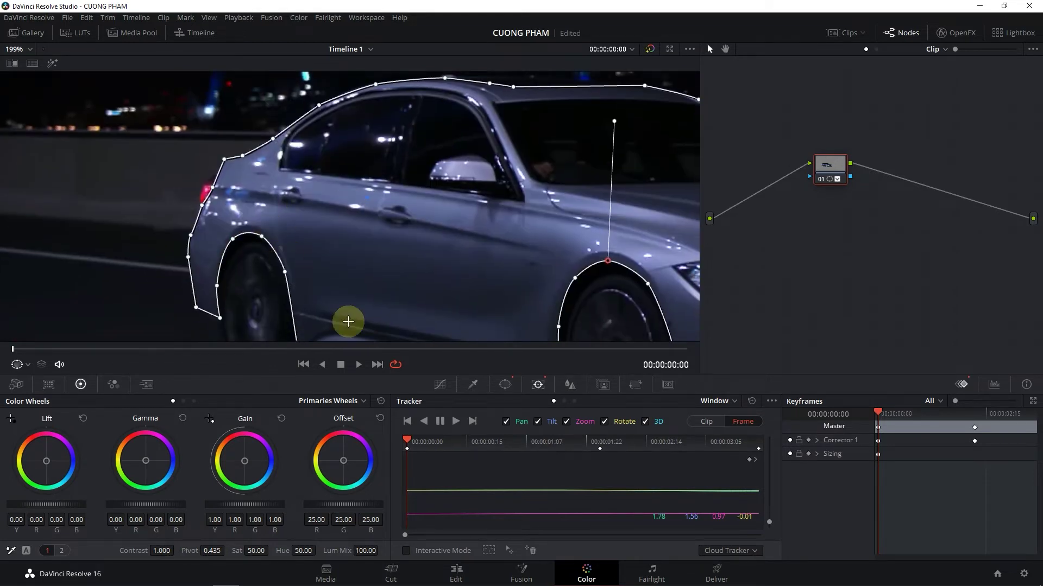
pyautogui.moveTo(480, 449); pyautogui.dragTo(507, 452)
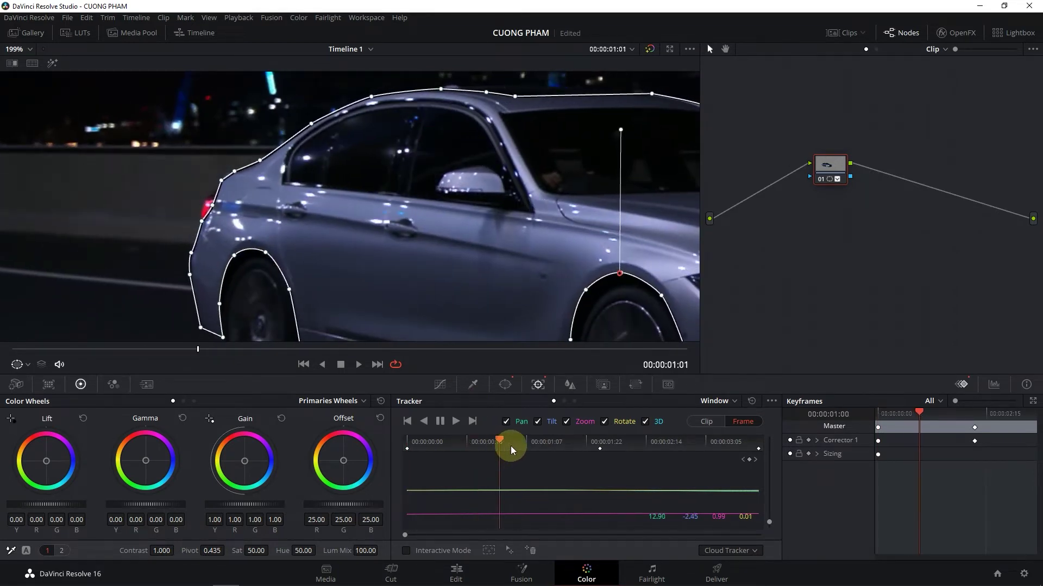
pyautogui.scroll(-2, 354, 216)
pyautogui.scroll(-1, 396, 191)
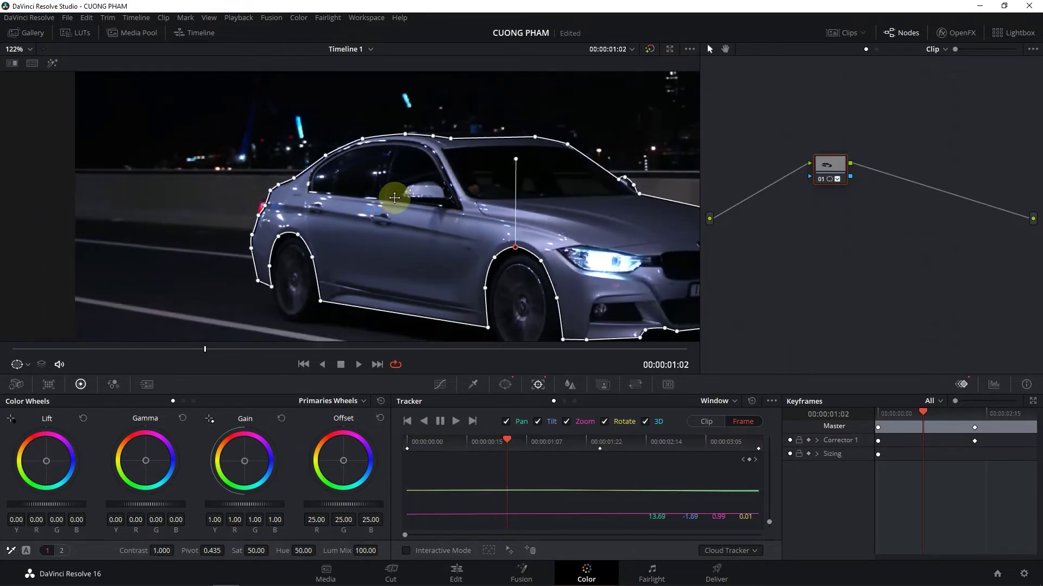
pyautogui.scroll(1, 348, 181)
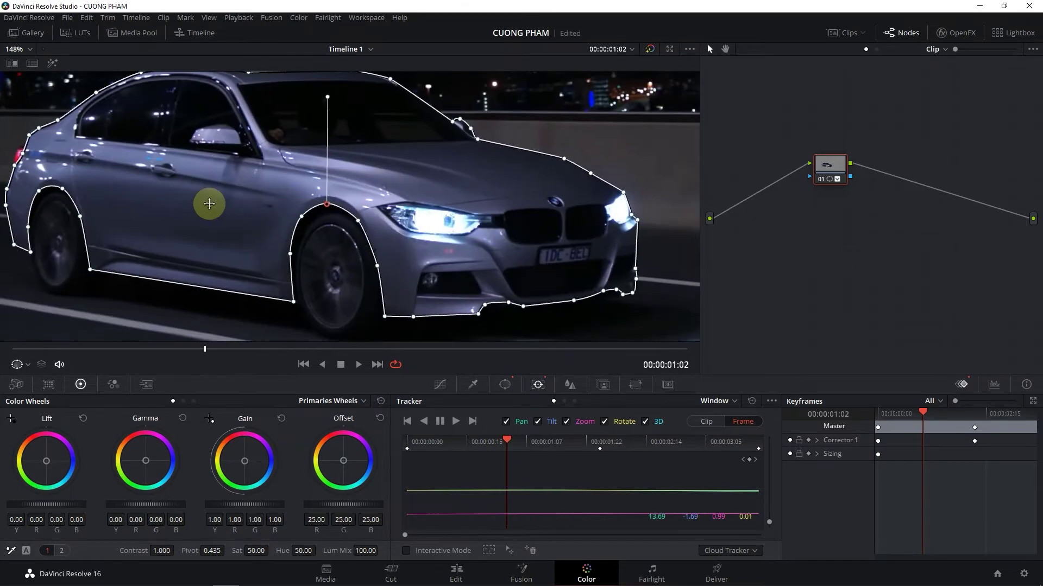
pyautogui.moveTo(325, 179); pyautogui.dragTo(298, 209)
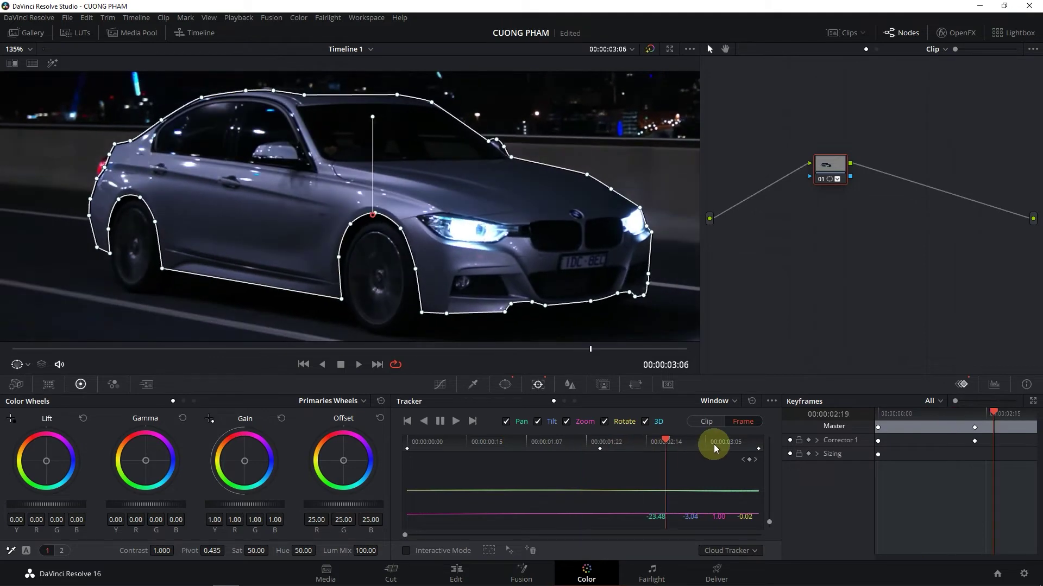
pyautogui.moveTo(510, 446); pyautogui.dragTo(682, 451)
pyautogui.scroll(1, 97, 212)
pyautogui.scroll(3, 97, 212)
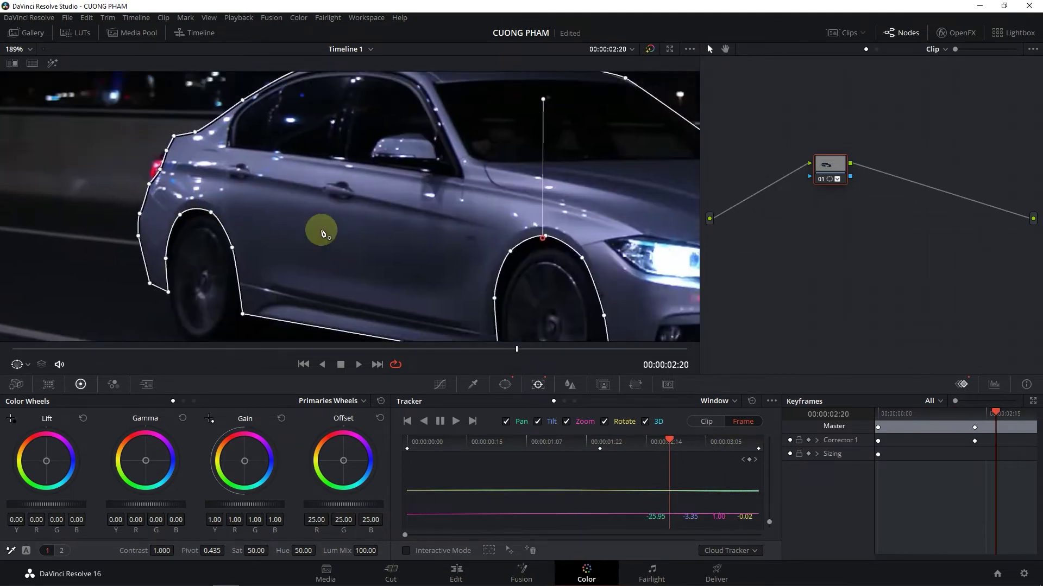
pyautogui.scroll(-6, 302, 233)
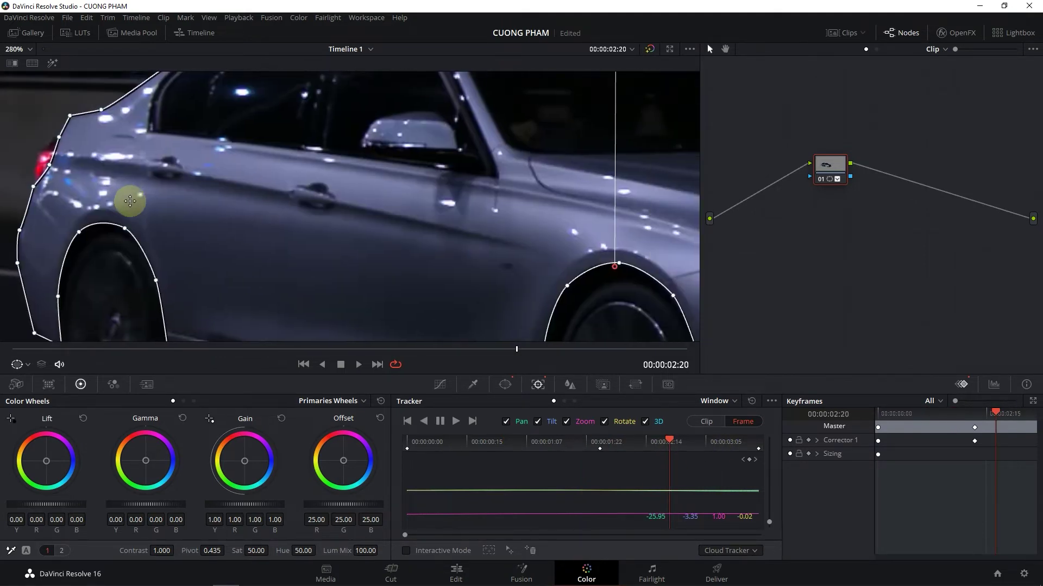
pyautogui.moveTo(726, 444); pyautogui.dragTo(767, 445)
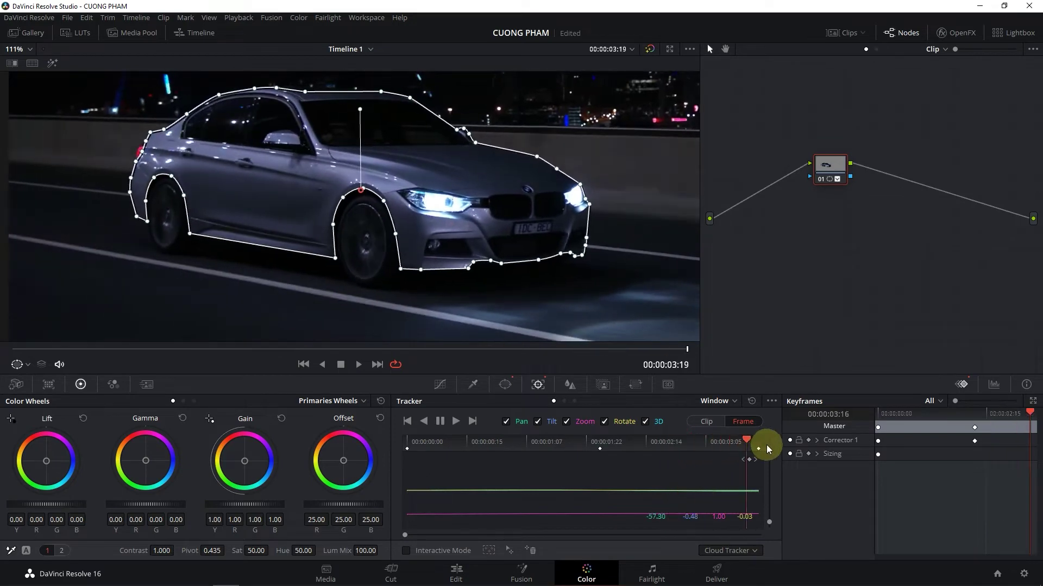
pyautogui.moveTo(481, 457)
pyautogui.mouseDown()
pyautogui.moveTo(634, 464)
pyautogui.moveTo(218, 461)
pyautogui.mouseUp()
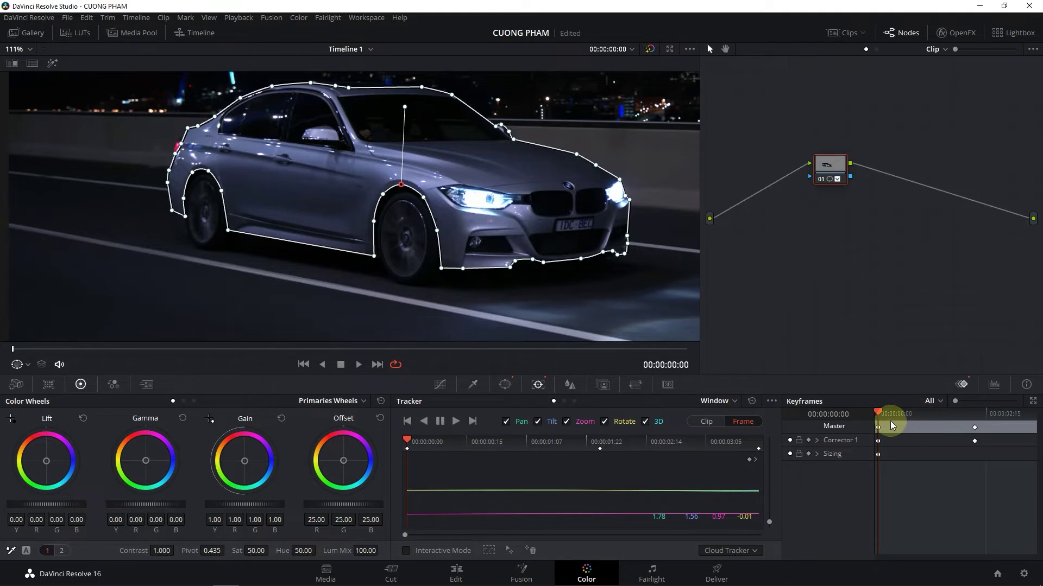
# Select and delete the later grade keyframes, then undo the deletion
pyautogui.moveTo(892, 426)
pyautogui.mouseDown()
pyautogui.moveTo(881, 443)
pyautogui.moveTo(775, 438)
pyautogui.mouseUp()
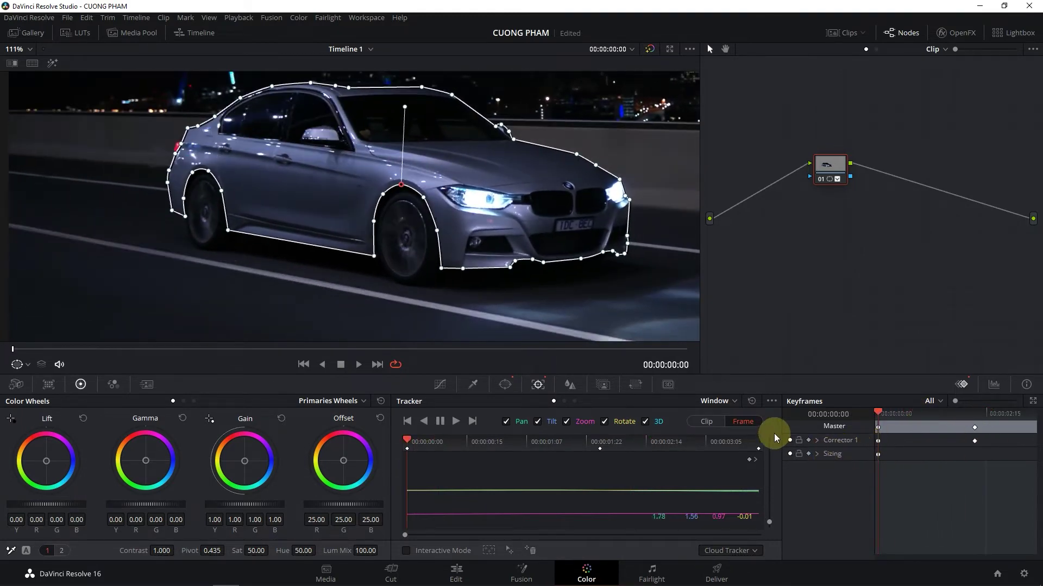
pyautogui.moveTo(1035, 481); pyautogui.dragTo(920, 376)
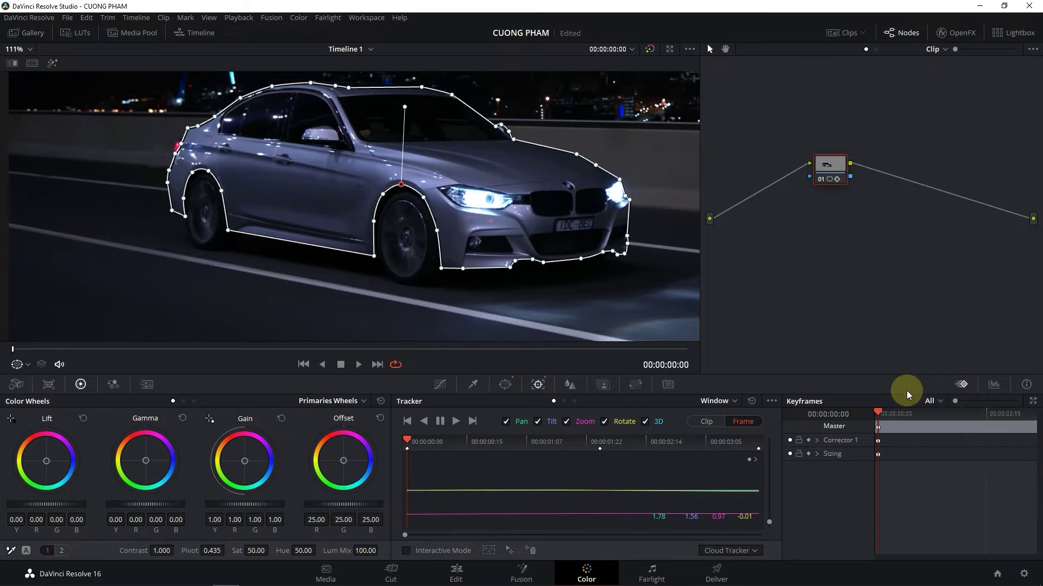
pyautogui.moveTo(834, 417); pyautogui.dragTo(918, 421)
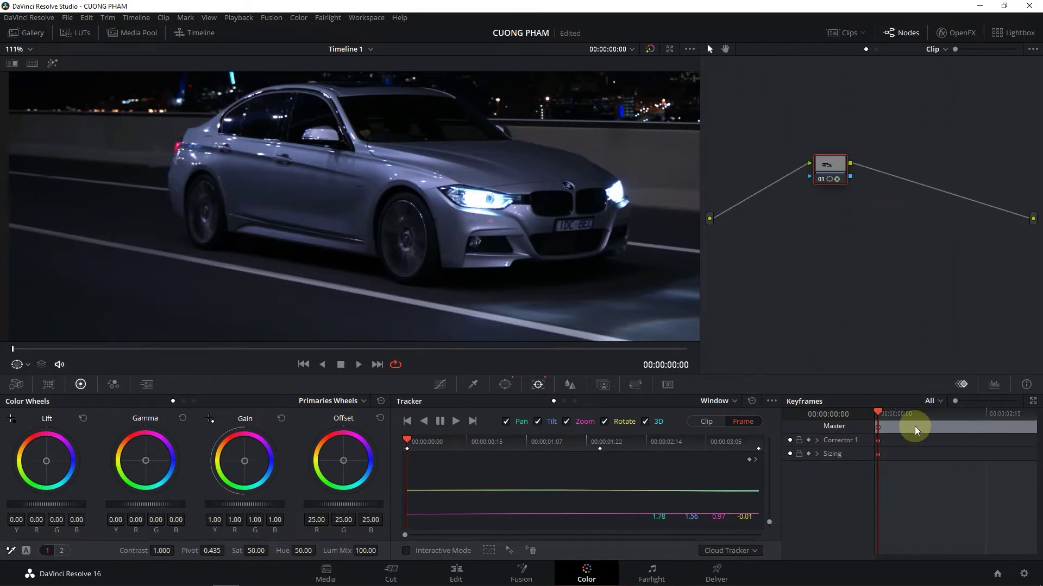
pyautogui.press('Delete')
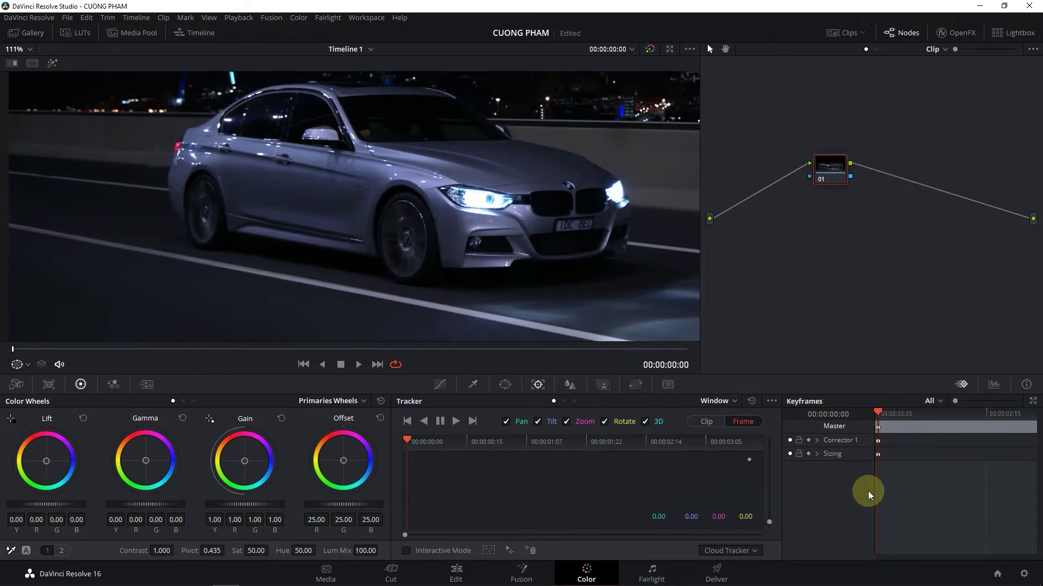
pyautogui.click(817, 446)
pyautogui.hotkey('ctrl', 'z')
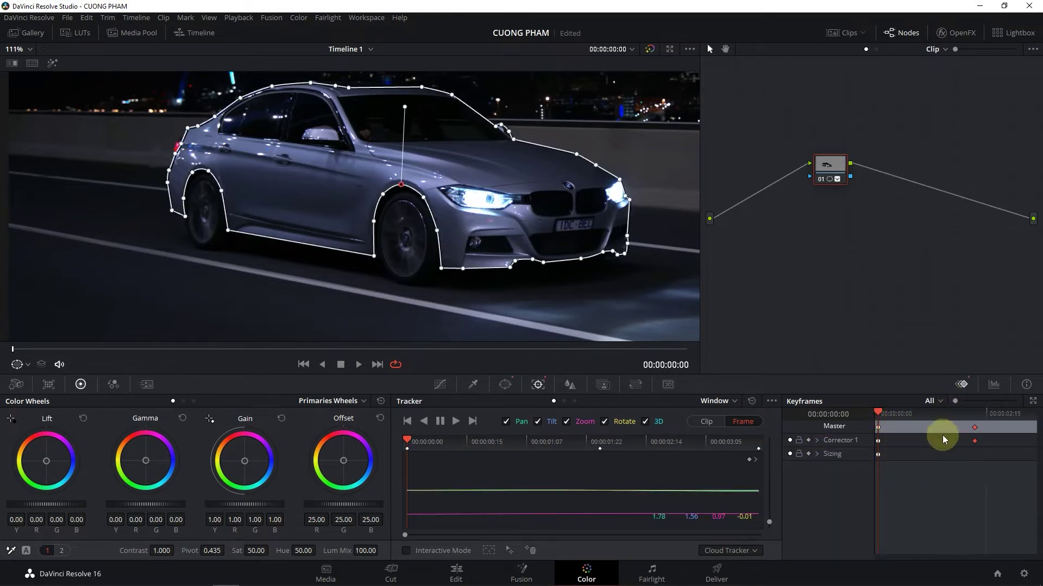
# Track the car mask backwards with Alt+T and move to 00:00:02:06
pyautogui.moveTo(884, 413); pyautogui.dragTo(1032, 418)
pyautogui.hotkey('alt', 't')
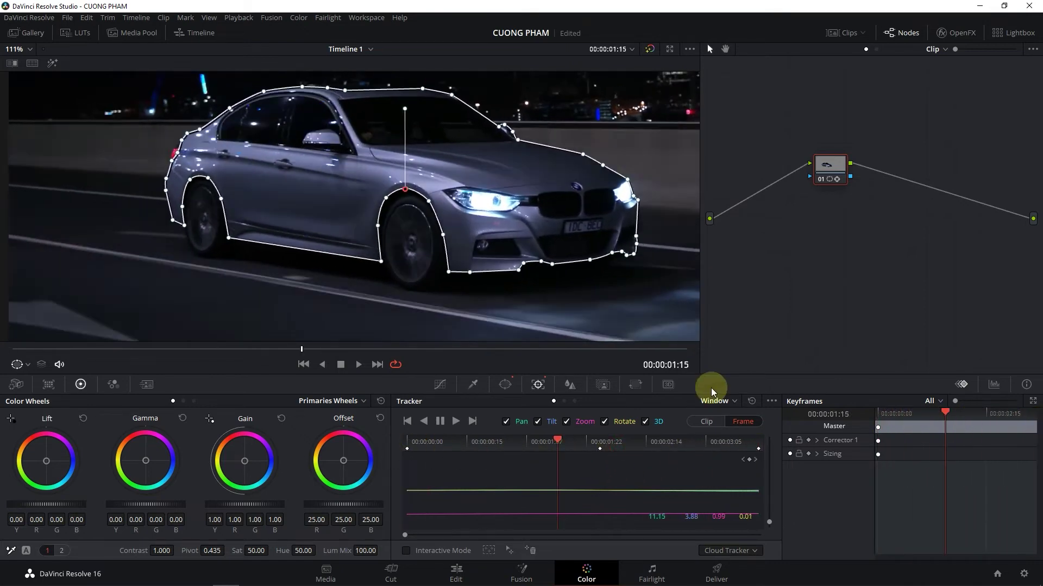
pyautogui.moveTo(297, 350); pyautogui.dragTo(413, 351)
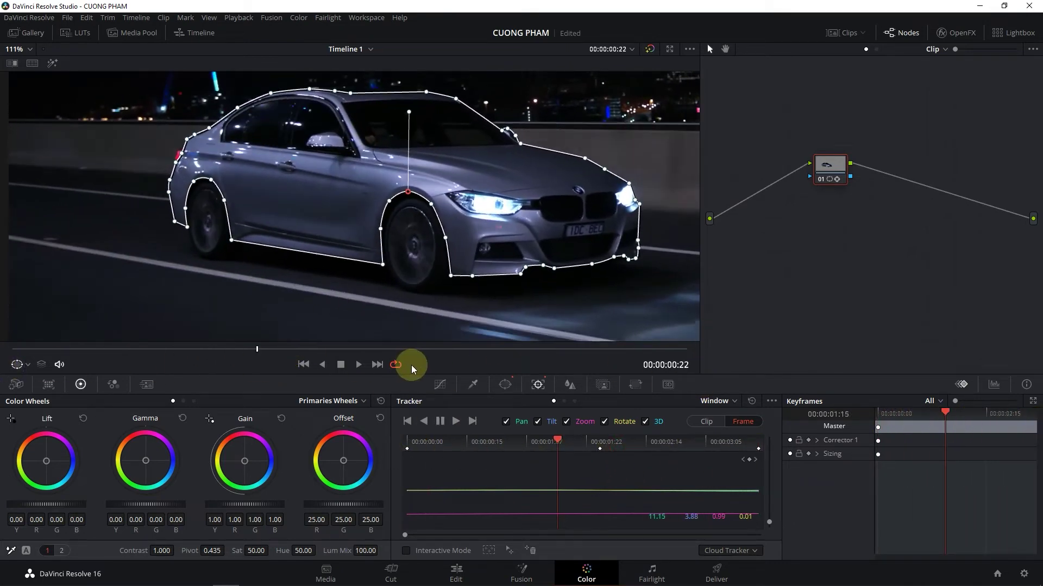
# Test green Hue shifts on the isolated car with Highlight on, leaving Hue at 50
pyautogui.scroll(-2, 236, 278)
pyautogui.scroll(-1, 236, 279)
pyautogui.scroll(-1, 268, 260)
pyautogui.scroll(-1, 268, 261)
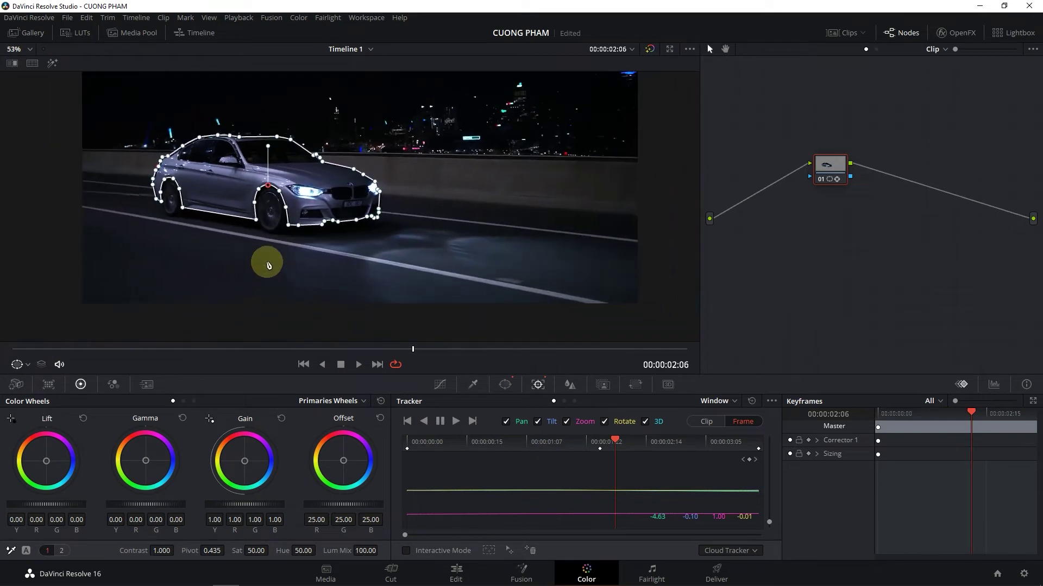
pyautogui.moveTo(271, 265); pyautogui.dragTo(304, 308)
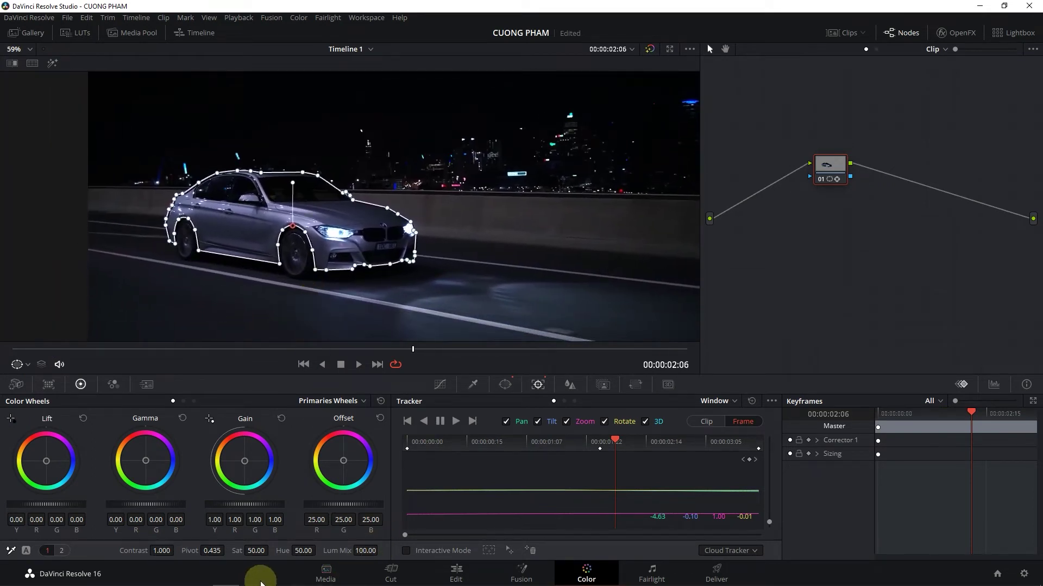
pyautogui.moveTo(302, 550); pyautogui.dragTo(404, 544)
pyautogui.click(52, 63)
pyautogui.scroll(2, 269, 216)
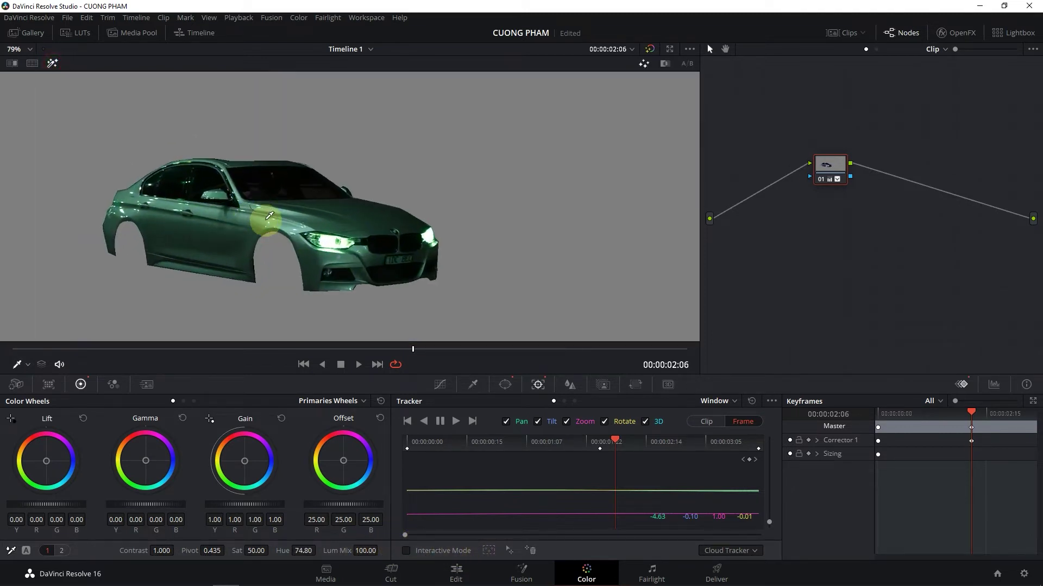
pyautogui.scroll(-2, 269, 216)
pyautogui.moveTo(303, 550)
pyautogui.mouseDown()
pyautogui.moveTo(374, 549)
pyautogui.moveTo(291, 551)
pyautogui.mouseUp()
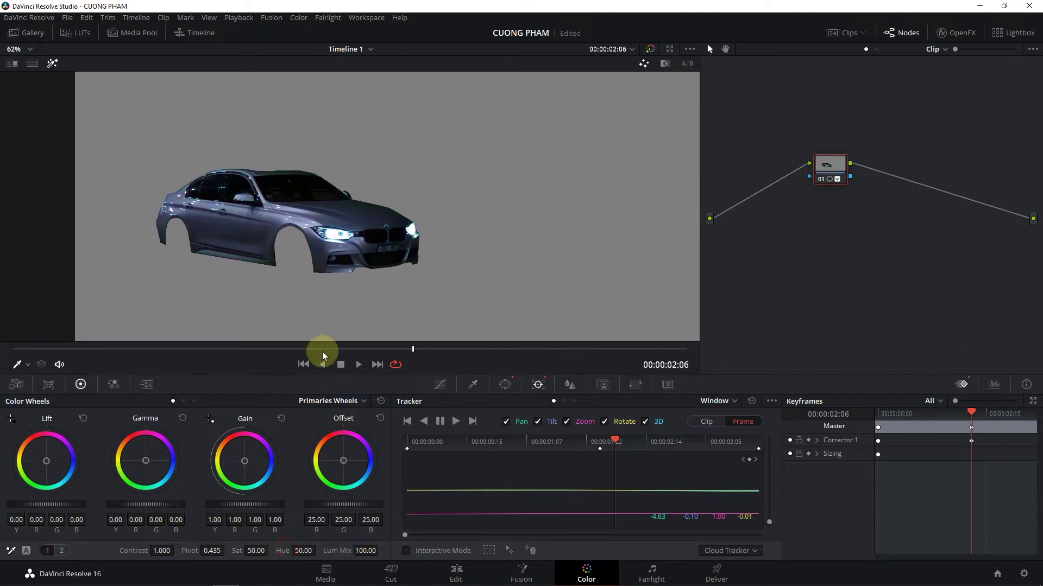
pyautogui.scroll(1, 298, 310)
# Shift the car's Gain toward green (R 0.52, G 1.21, B 0.30) and play the clip
pyautogui.click(50, 62)
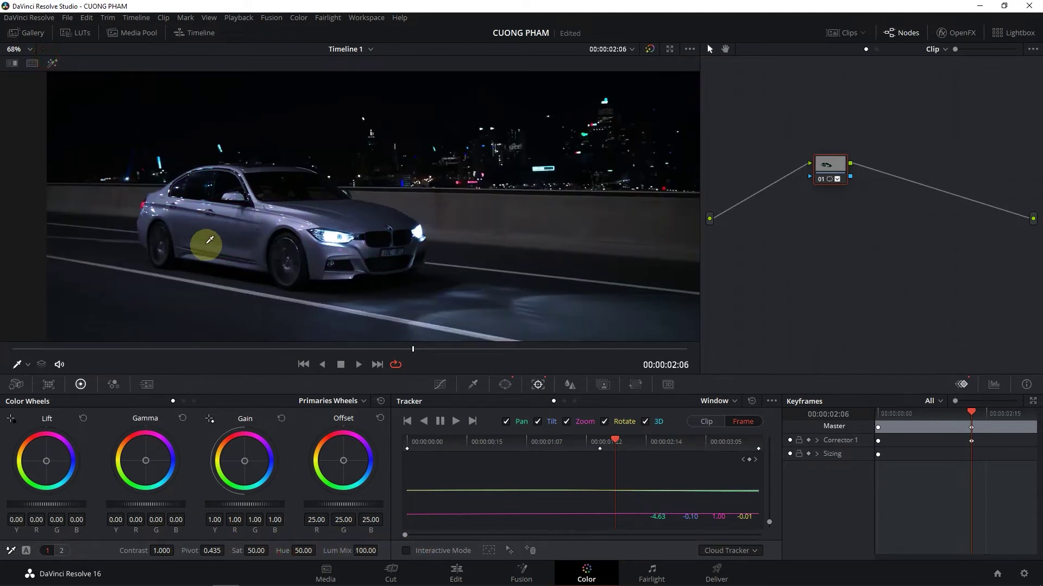
pyautogui.scroll(2, 205, 232)
pyautogui.moveTo(237, 470); pyautogui.dragTo(212, 513)
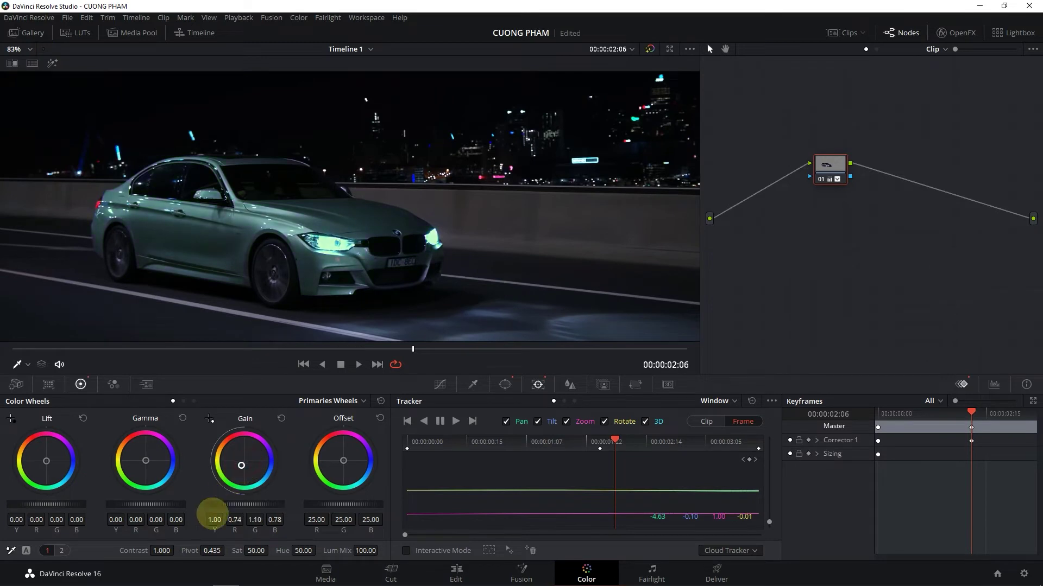
pyautogui.moveTo(157, 532); pyautogui.dragTo(156, 559)
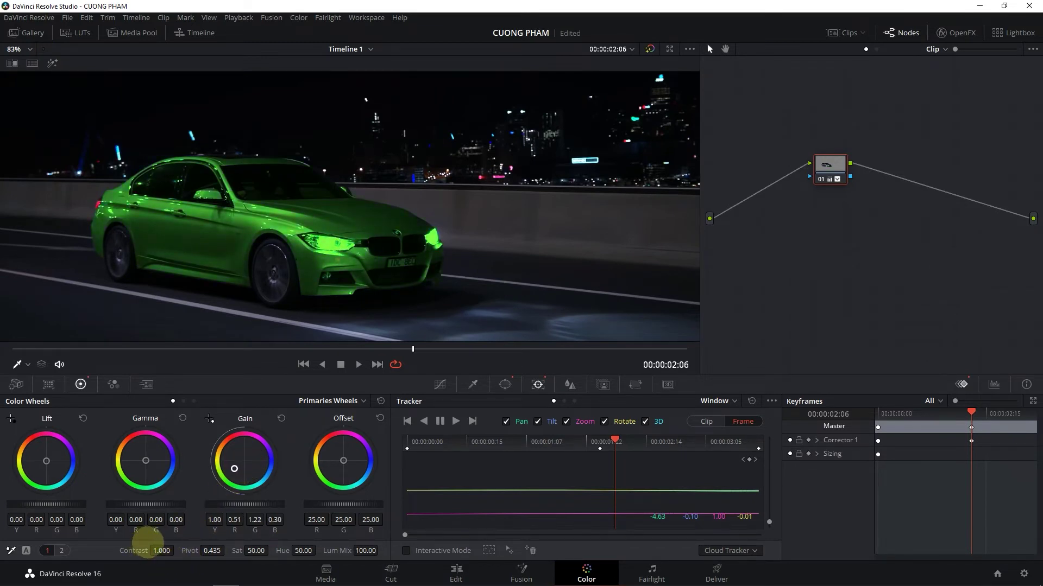
pyautogui.scroll(-3, 228, 210)
pyautogui.press('space')
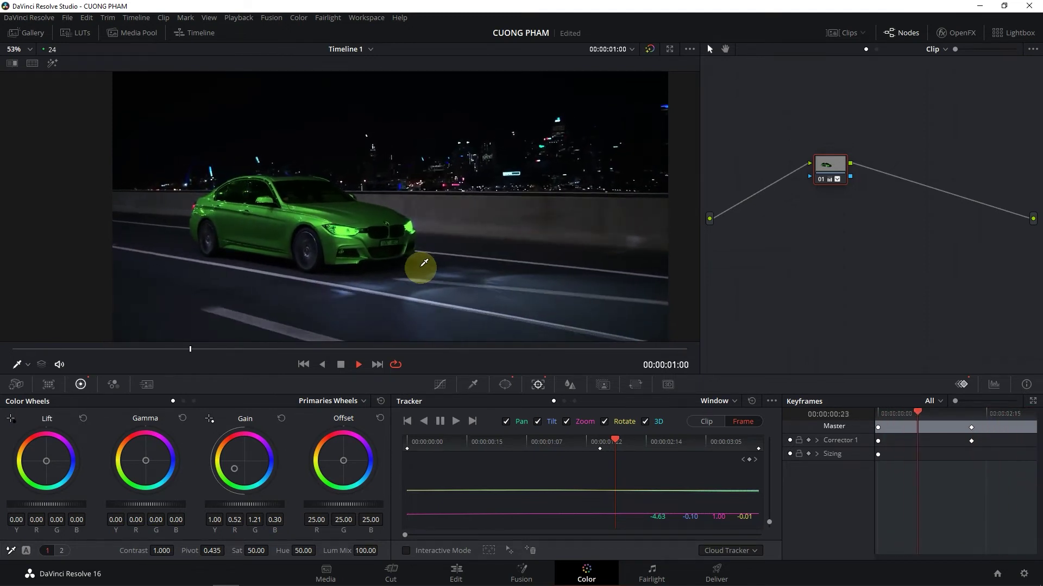
# Stop playback at 00:00:01:21 and turn on Highlight to check the car's matte
pyautogui.press('space')
pyautogui.scroll(2, 369, 248)
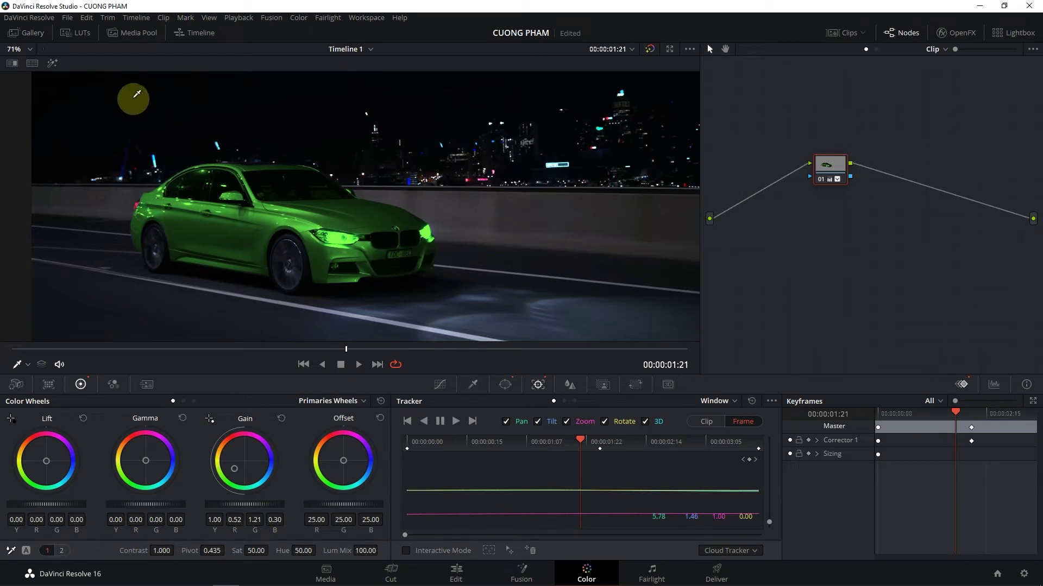
pyautogui.click(53, 63)
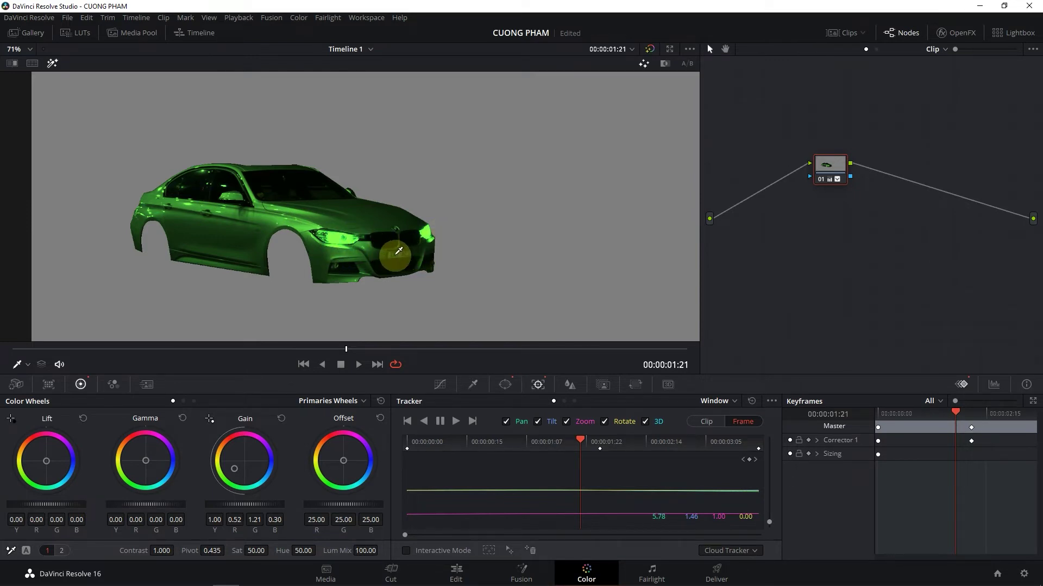
# Open the Window palette and add a new Curve window
pyautogui.scroll(2, 302, 212)
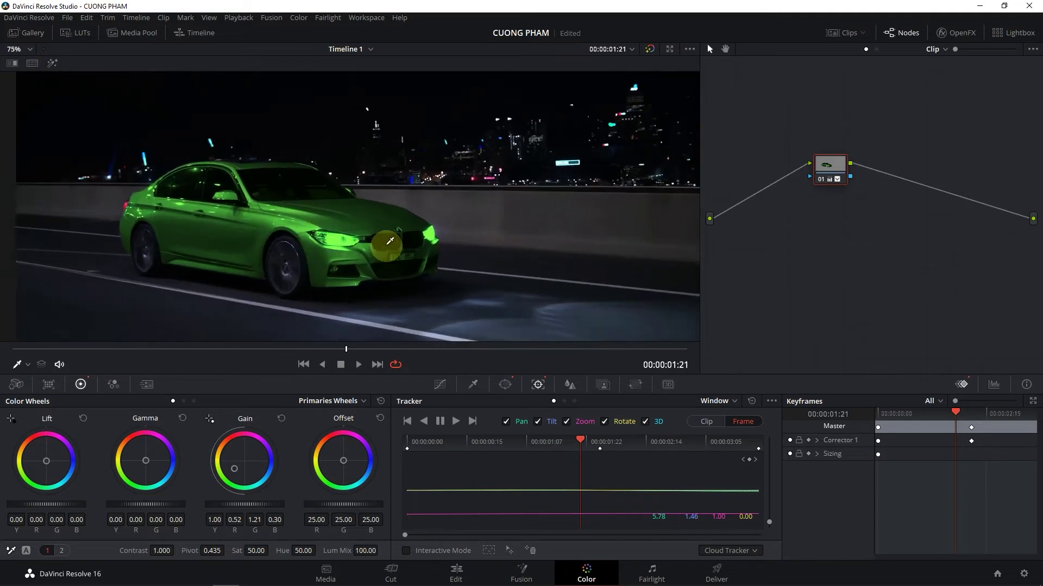
pyautogui.click(505, 385)
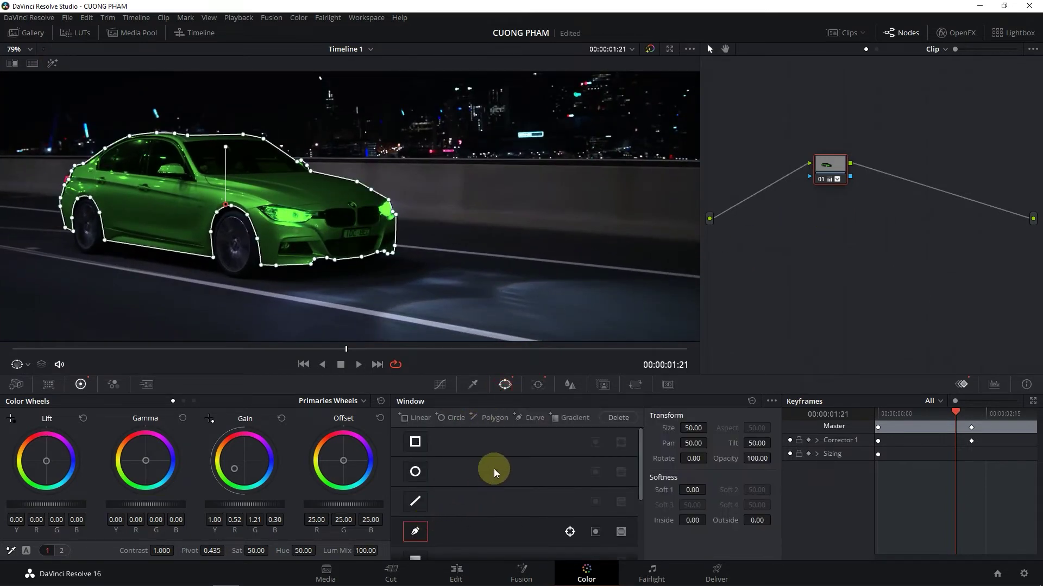
pyautogui.click(526, 420)
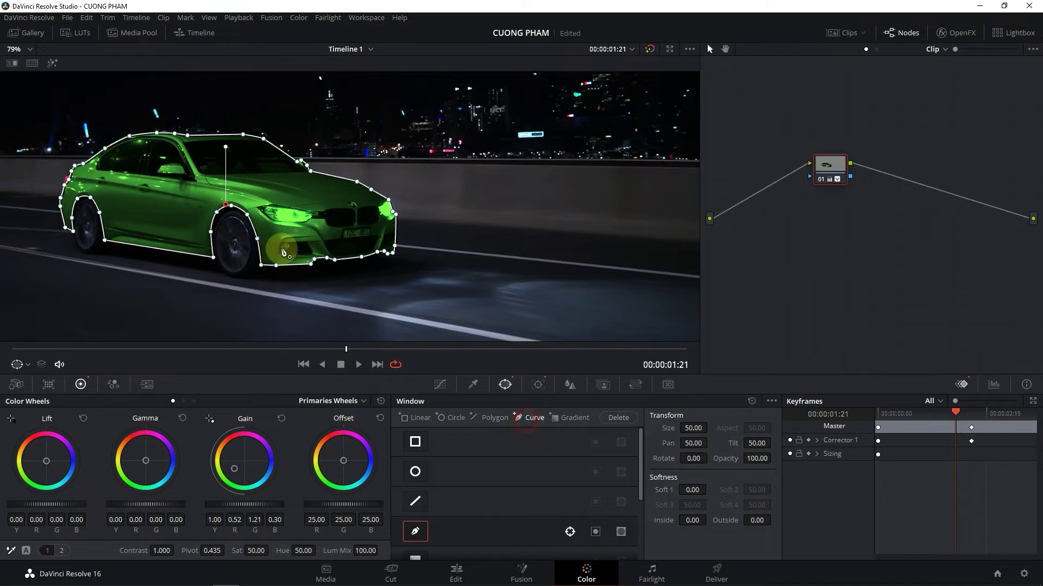
# Trace a closed curve mask around the near headlight, closing it on the first point
pyautogui.scroll(5, 208, 217)
pyautogui.scroll(4, 208, 218)
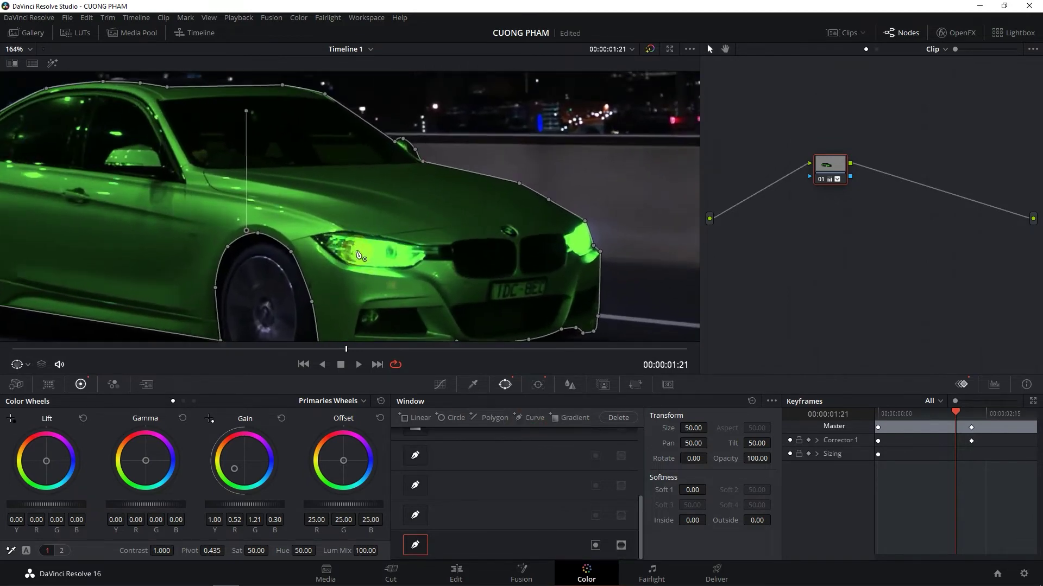
pyautogui.moveTo(303, 244); pyautogui.dragTo(369, 243)
pyautogui.click(422, 251)
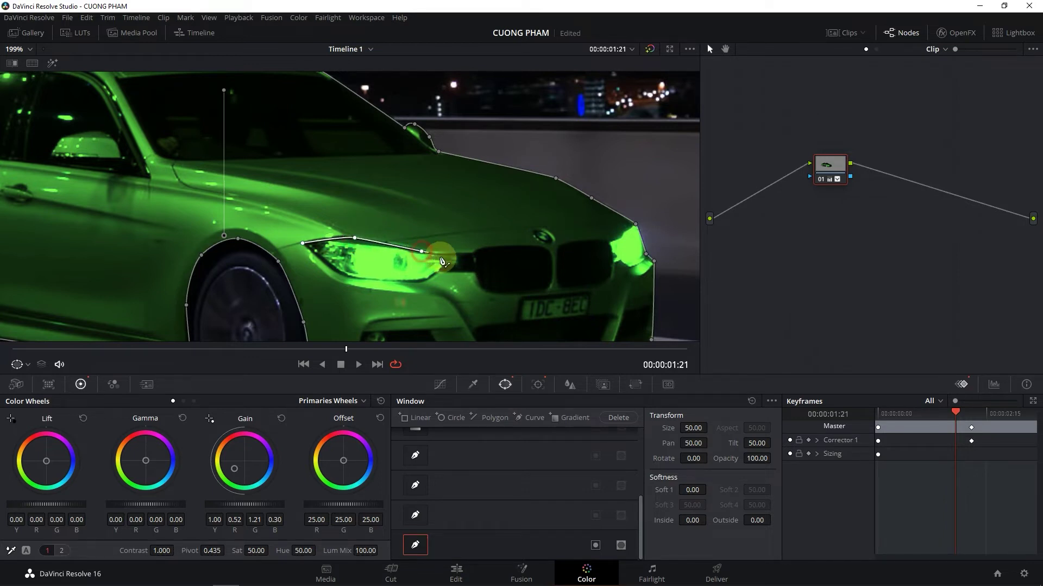
pyautogui.click(439, 255)
pyautogui.click(472, 254)
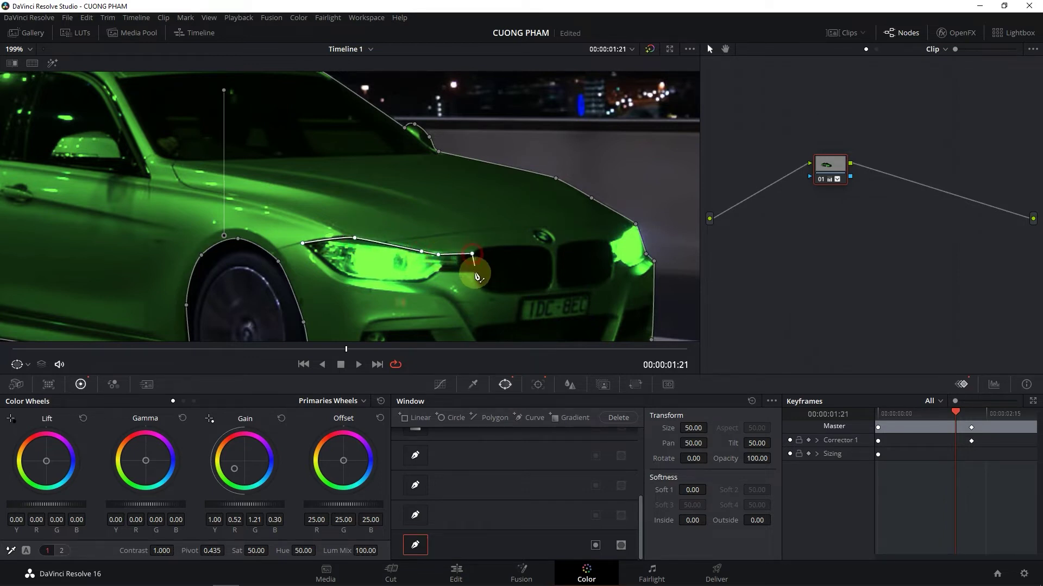
pyautogui.click(475, 271)
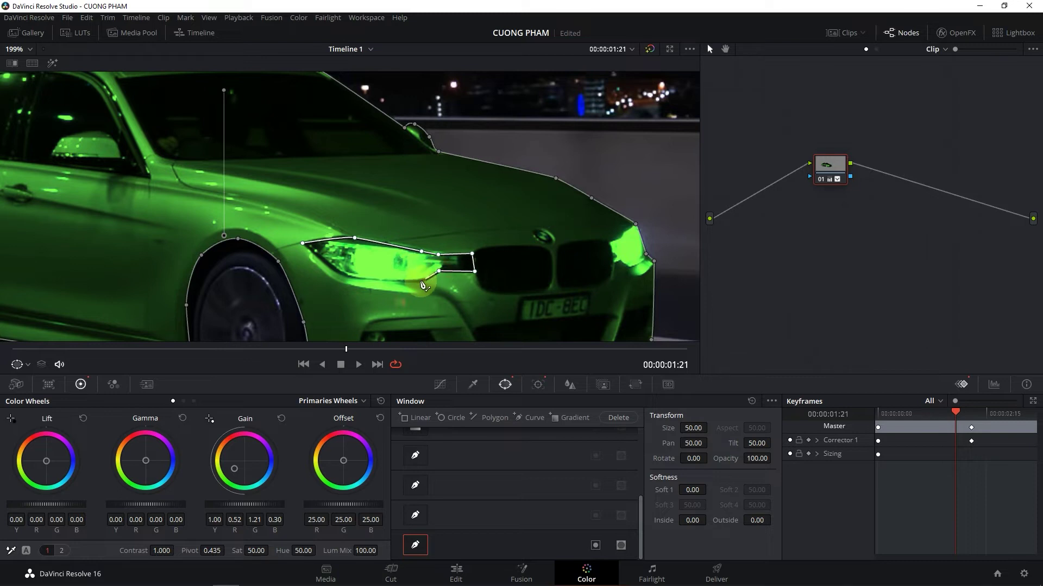
pyautogui.click(348, 279)
pyautogui.click(302, 244)
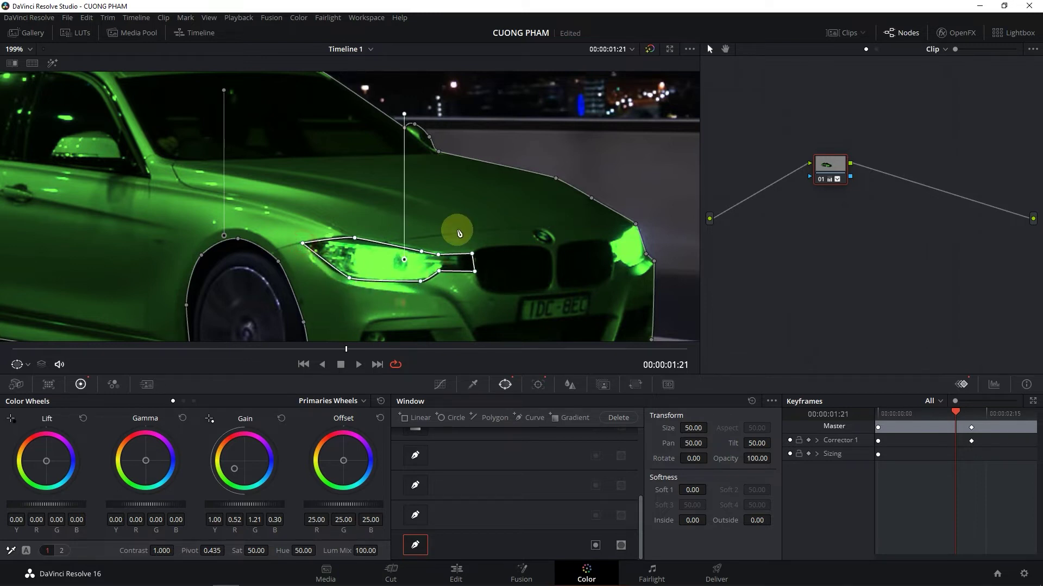
pyautogui.scroll(-3, 458, 233)
# Track the headlight window in reverse, then from the start frame forward to 00:00:03:19
pyautogui.click(538, 384)
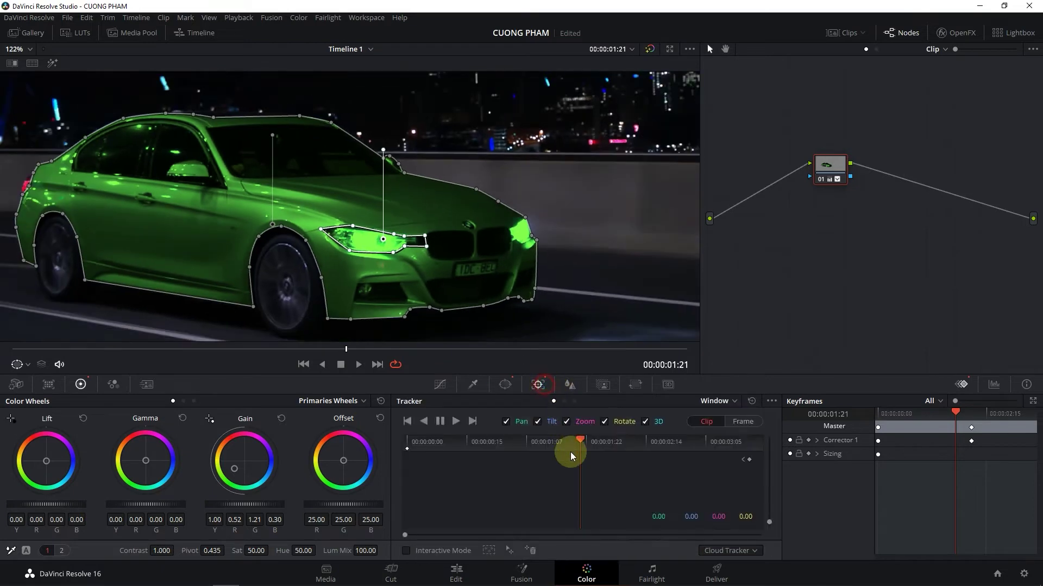
pyautogui.click(418, 426)
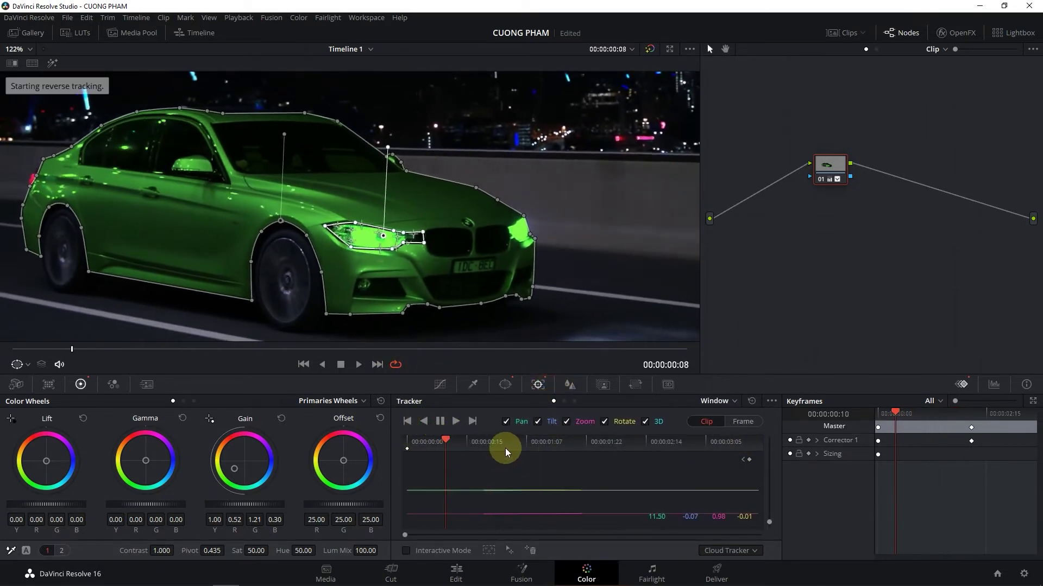
pyautogui.click(578, 459)
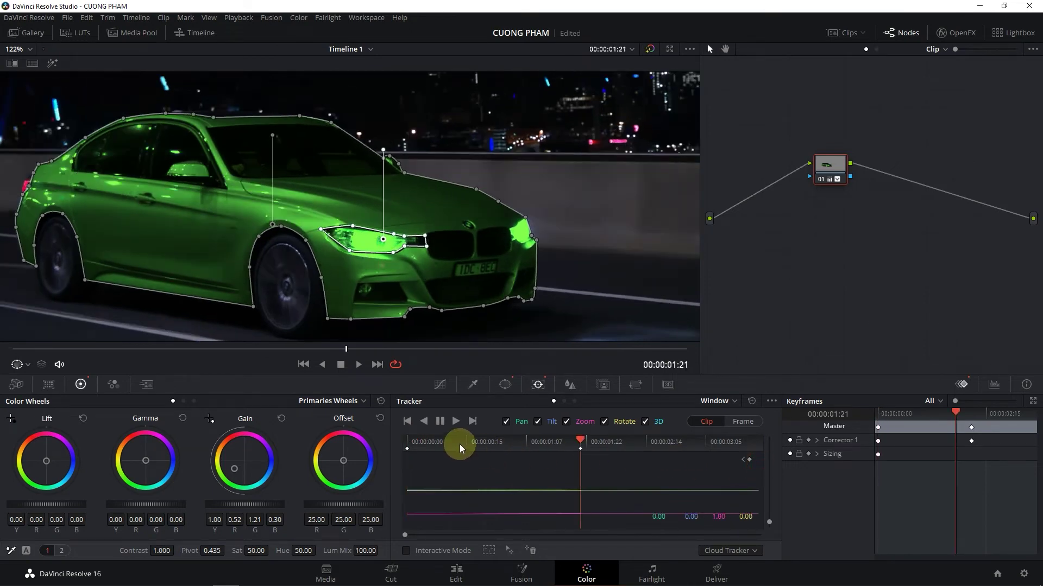
pyautogui.click(455, 422)
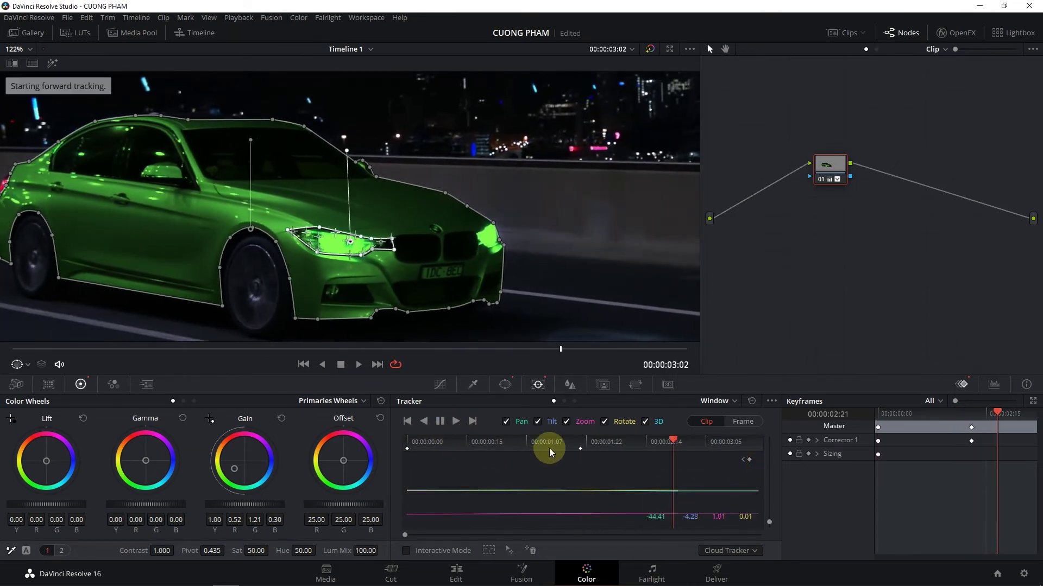
pyautogui.scroll(5, 265, 211)
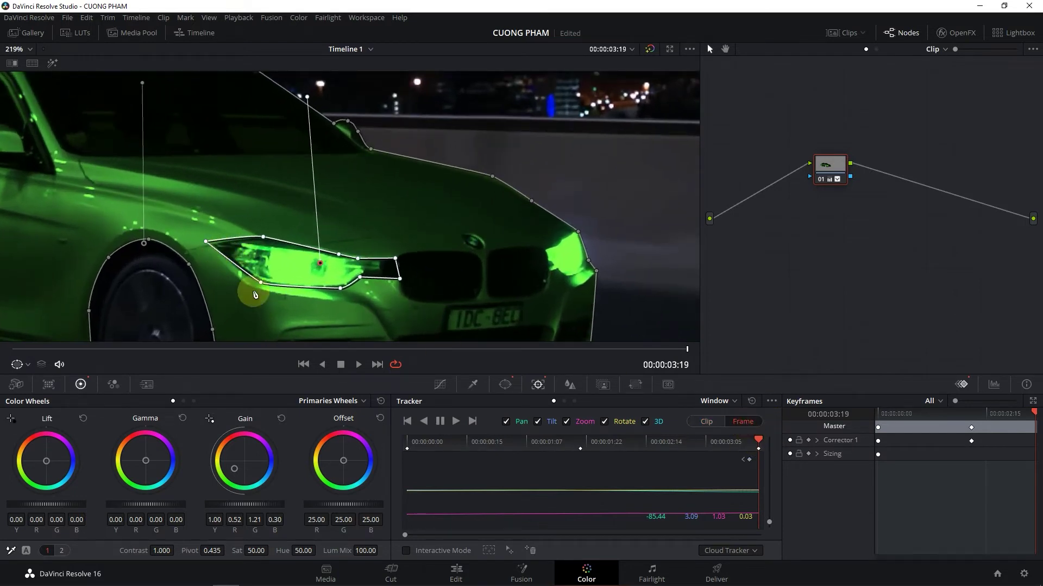
# Add a headlight-mask point and move the leftmost point onto the headlight
pyautogui.click(216, 249)
pyautogui.moveTo(209, 244); pyautogui.dragTo(266, 245)
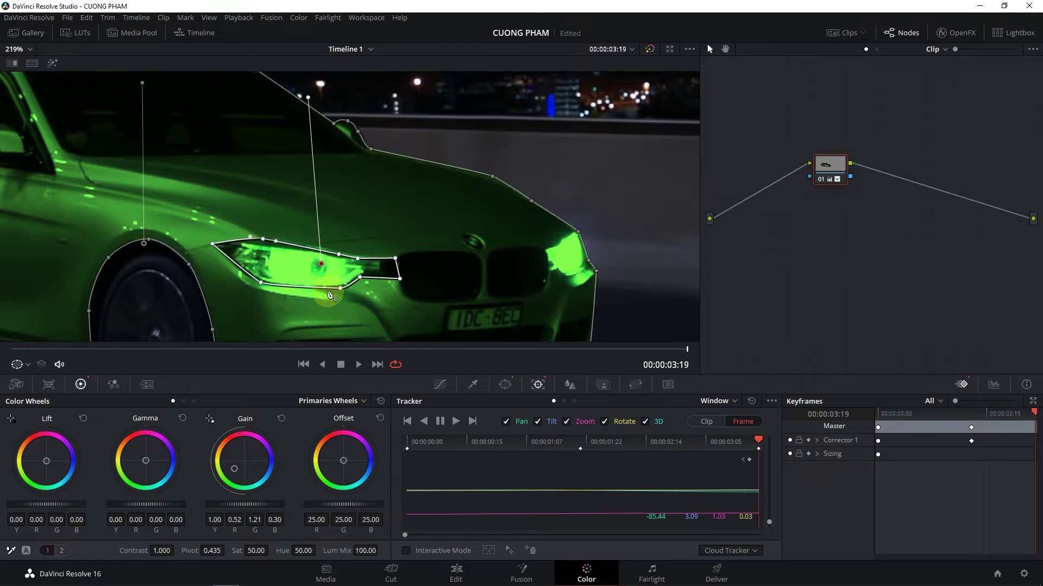
pyautogui.click(266, 287)
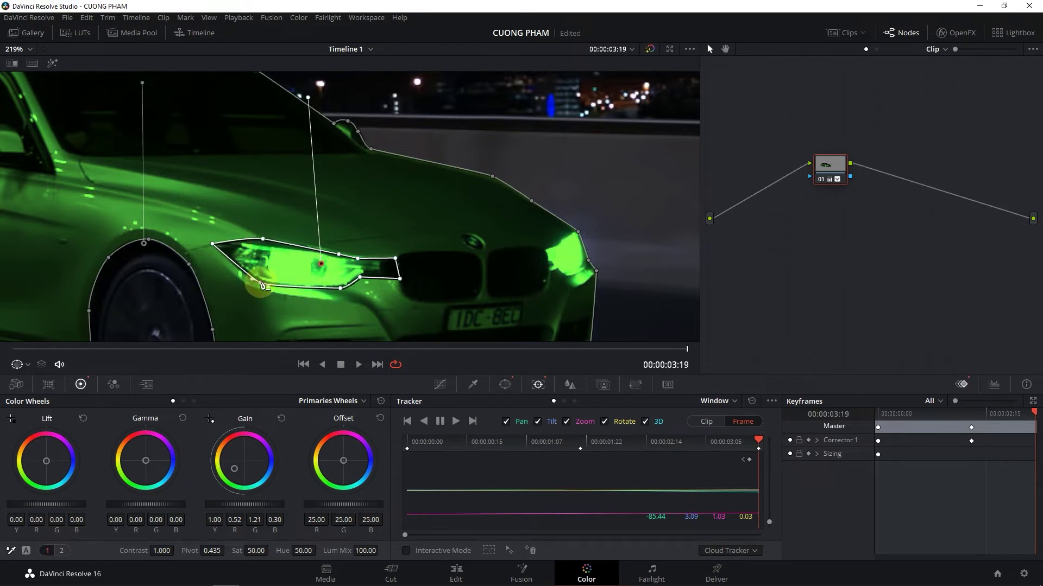
# At frame 00:00:00:00, shift the headlight mask's top and lower-left points slightly left
pyautogui.moveTo(719, 440)
pyautogui.mouseDown()
pyautogui.moveTo(575, 449)
pyautogui.moveTo(386, 405)
pyautogui.mouseUp()
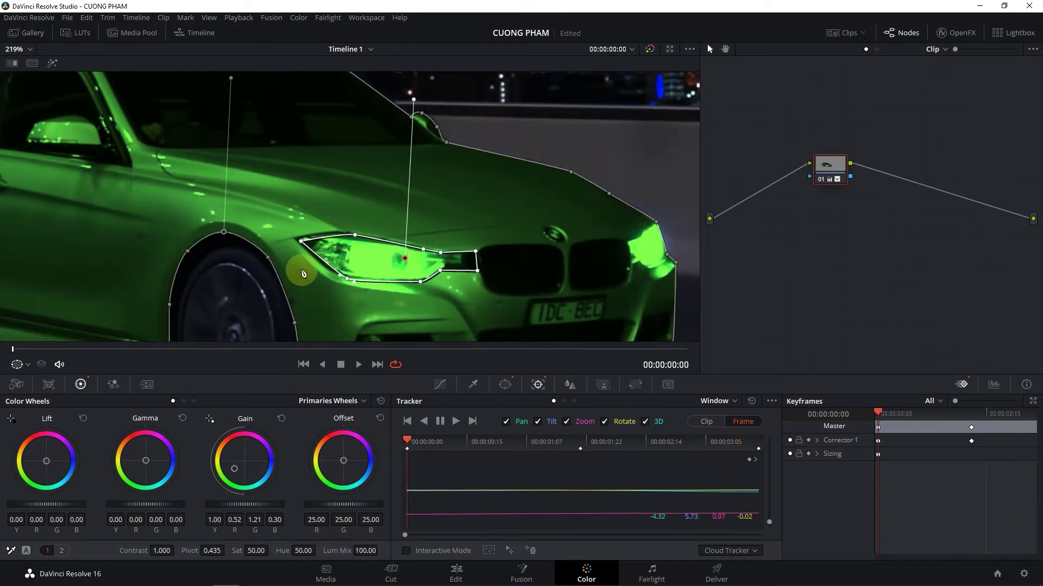
pyautogui.click(303, 243)
pyautogui.click(351, 236)
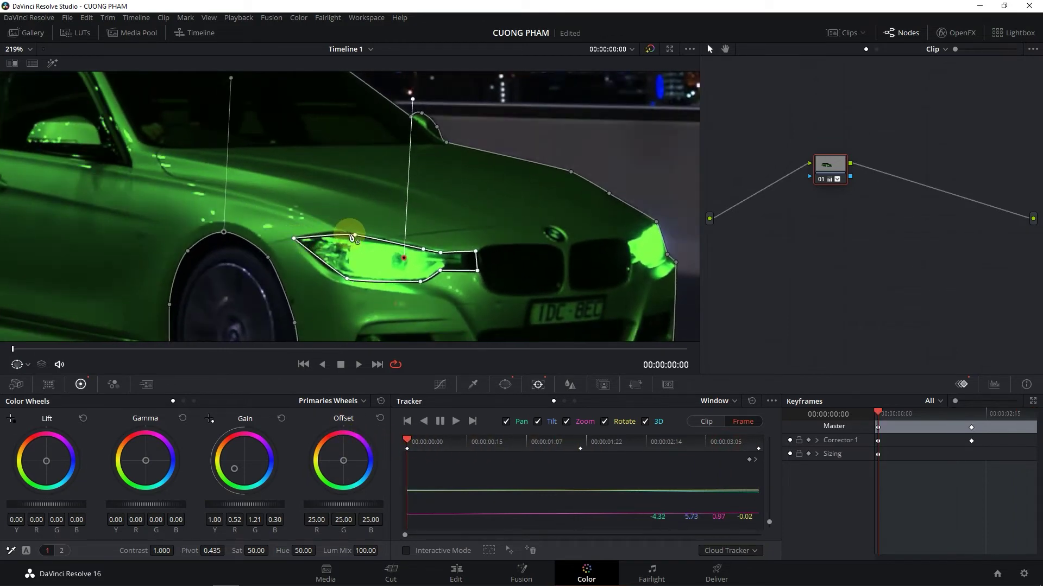
pyautogui.moveTo(353, 236); pyautogui.dragTo(348, 235)
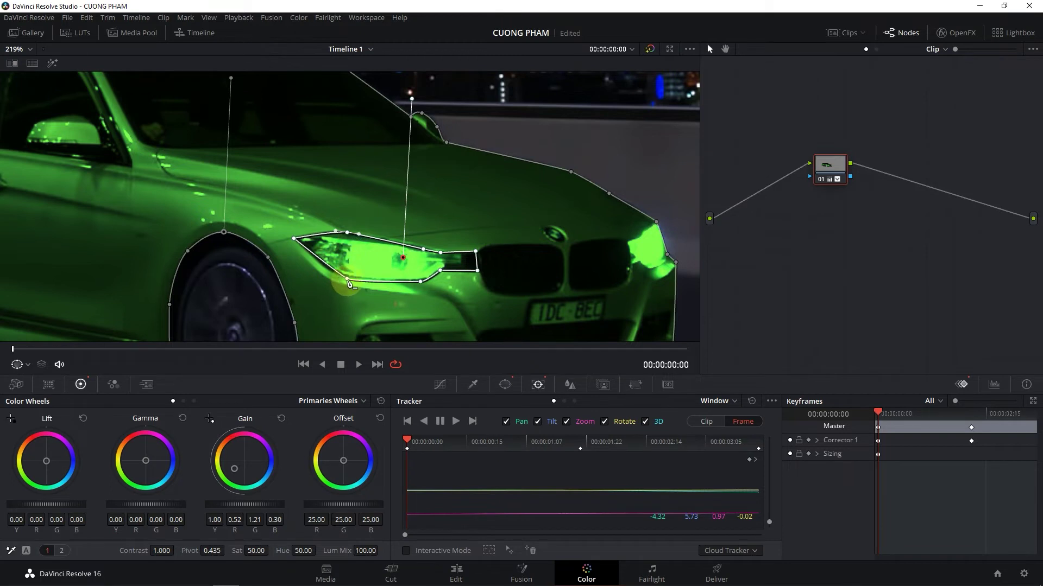
pyautogui.moveTo(347, 279); pyautogui.dragTo(341, 279)
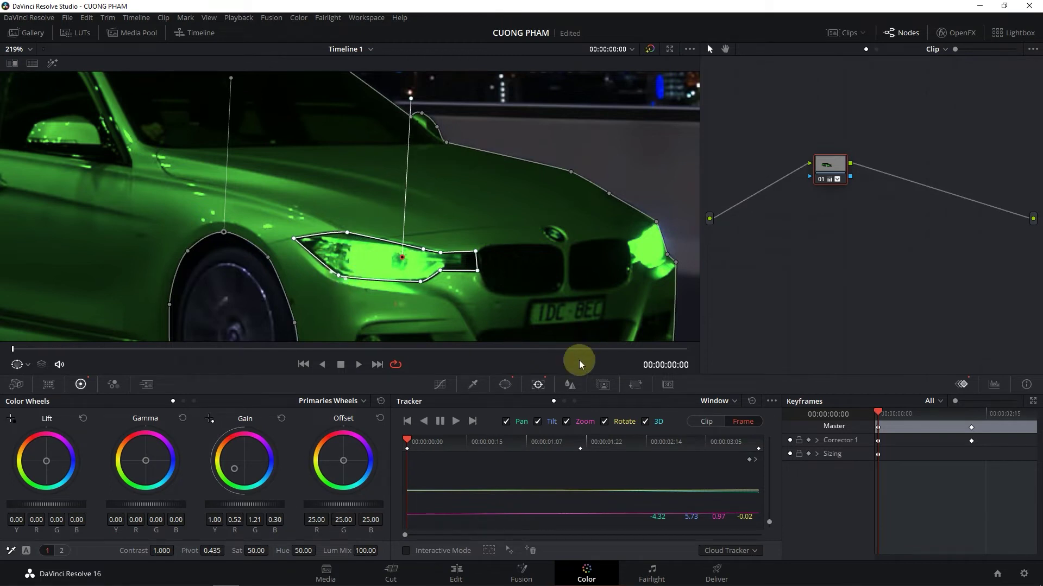
pyautogui.scroll(-3, 437, 217)
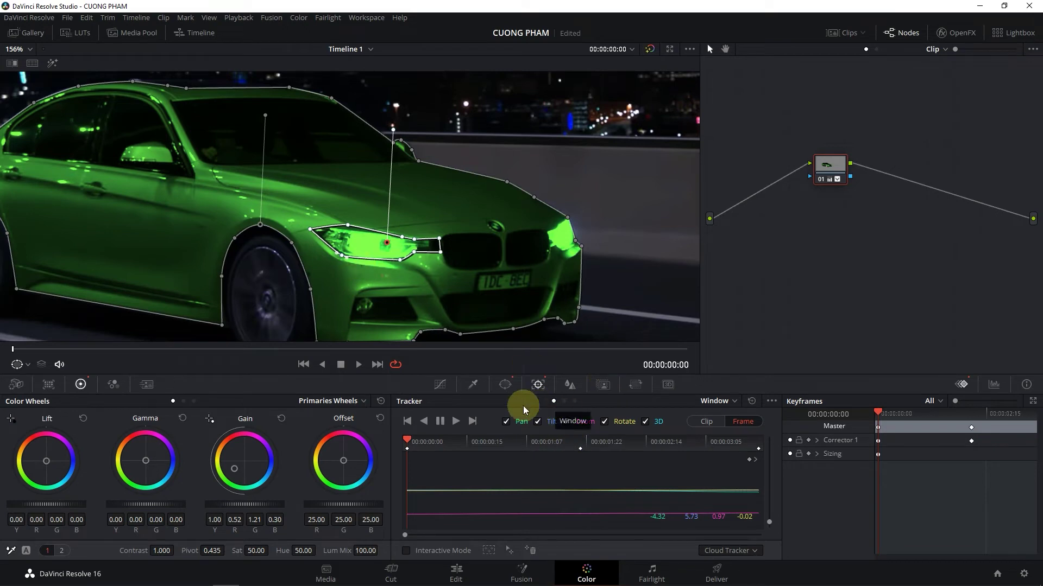
# Invert the headlight curve window so the headlight keeps its original white, checking with Highlight
pyautogui.click(505, 385)
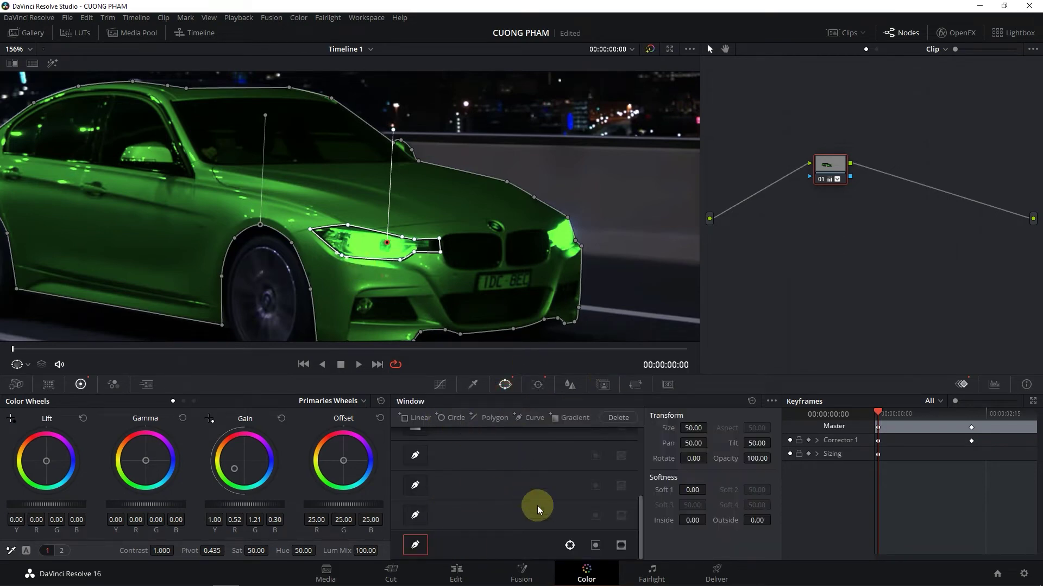
pyautogui.click(50, 66)
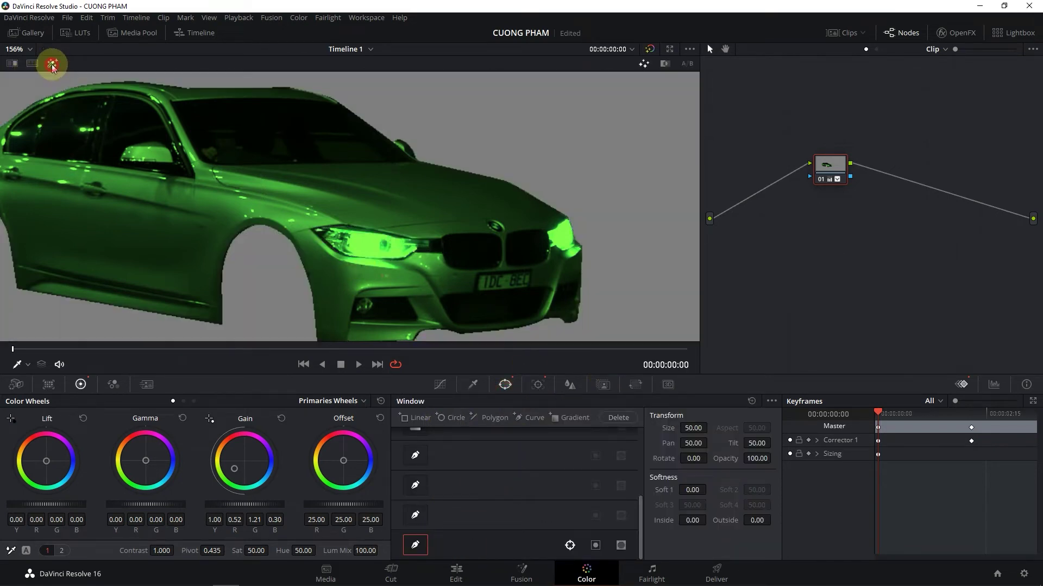
pyautogui.scroll(-2, 358, 269)
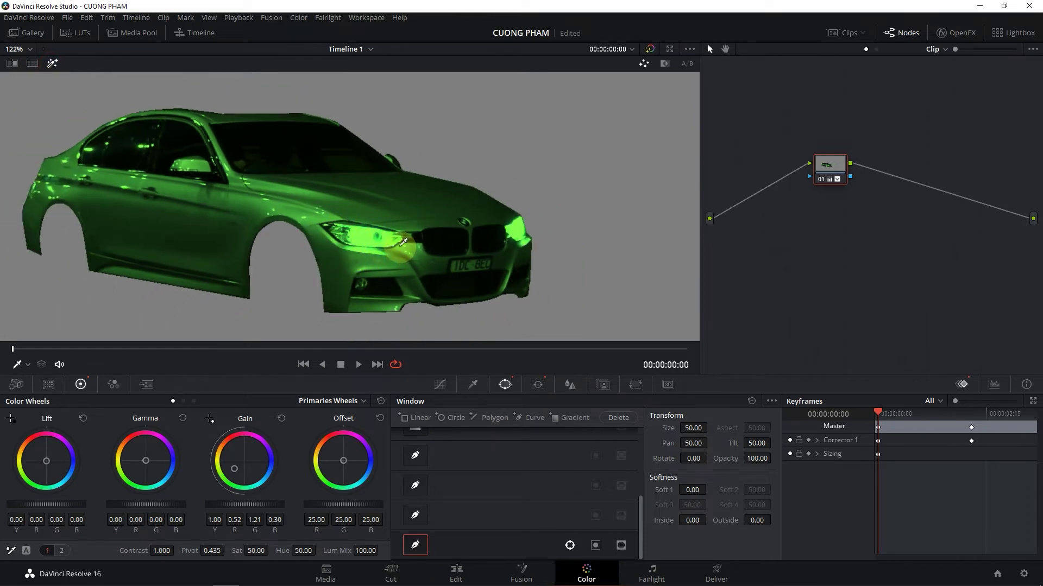
pyautogui.click(620, 547)
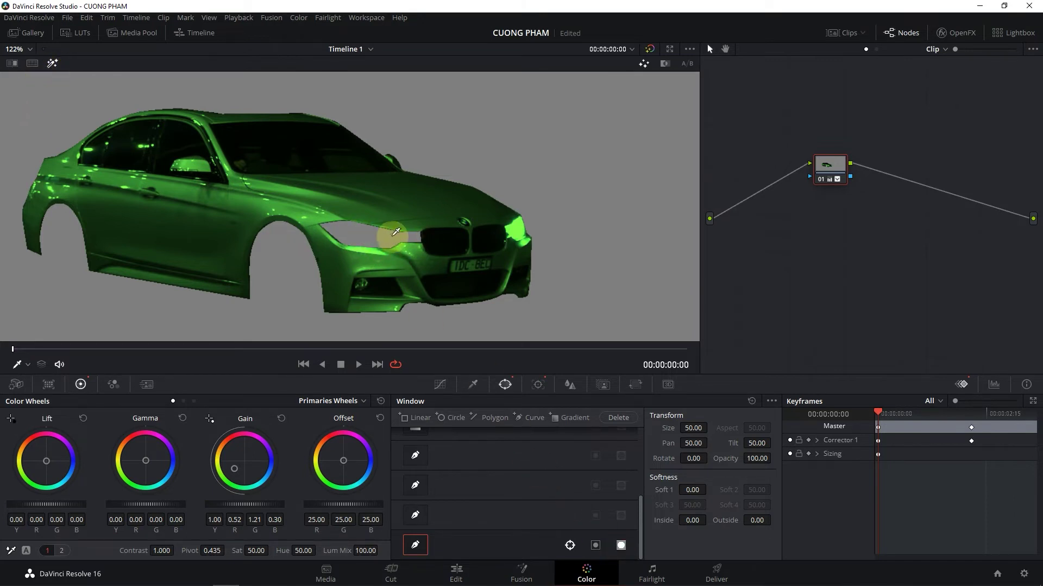
pyautogui.click(54, 66)
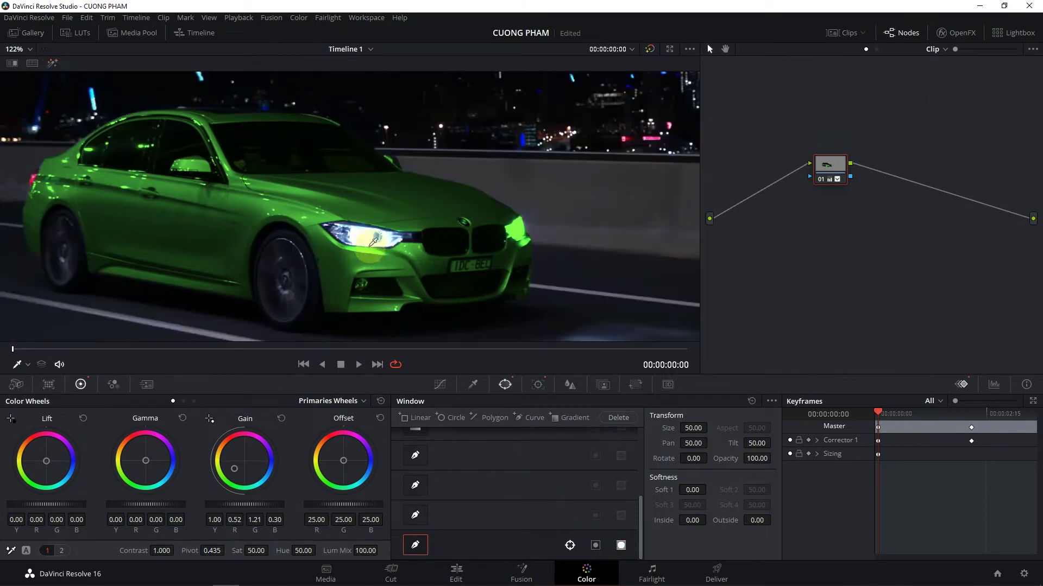
# Start a new curve window at 00:00:02:00 with window outlines shown in the viewer
pyautogui.click(517, 420)
pyautogui.scroll(2, 531, 232)
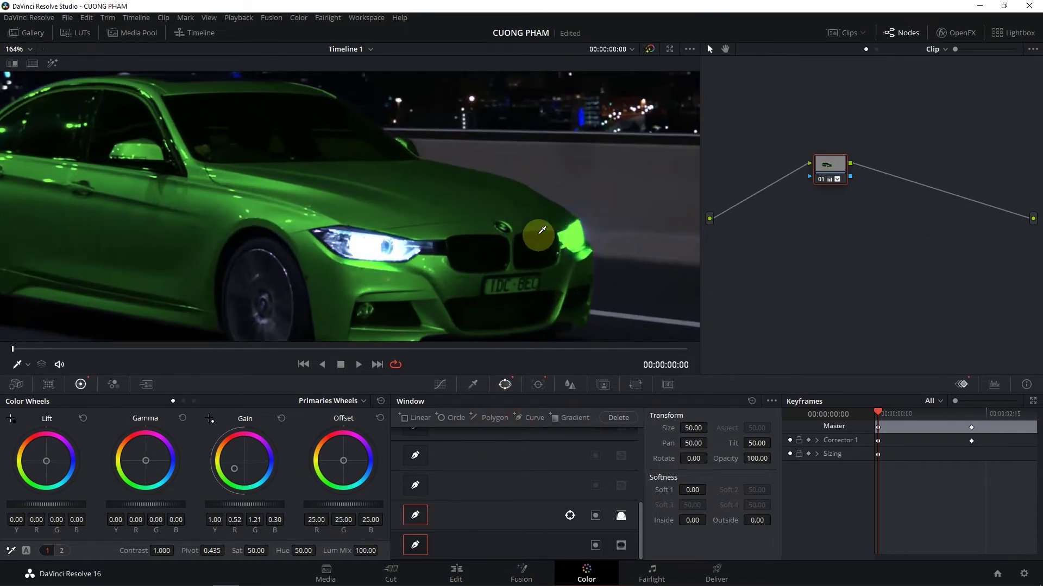
pyautogui.scroll(1, 540, 232)
pyautogui.moveTo(337, 349); pyautogui.dragTo(368, 349)
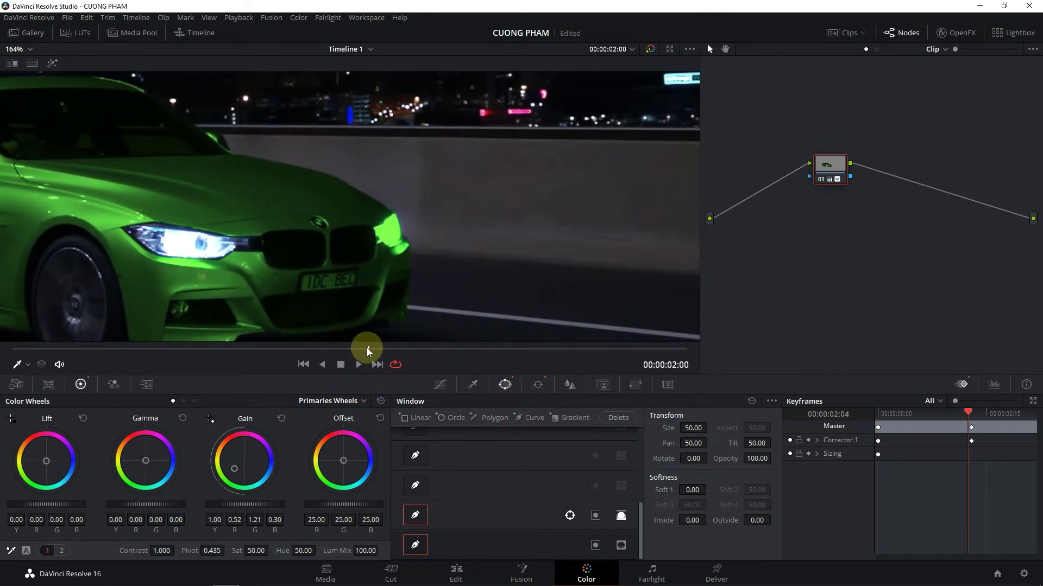
pyautogui.scroll(4, 399, 232)
pyautogui.scroll(2, 393, 237)
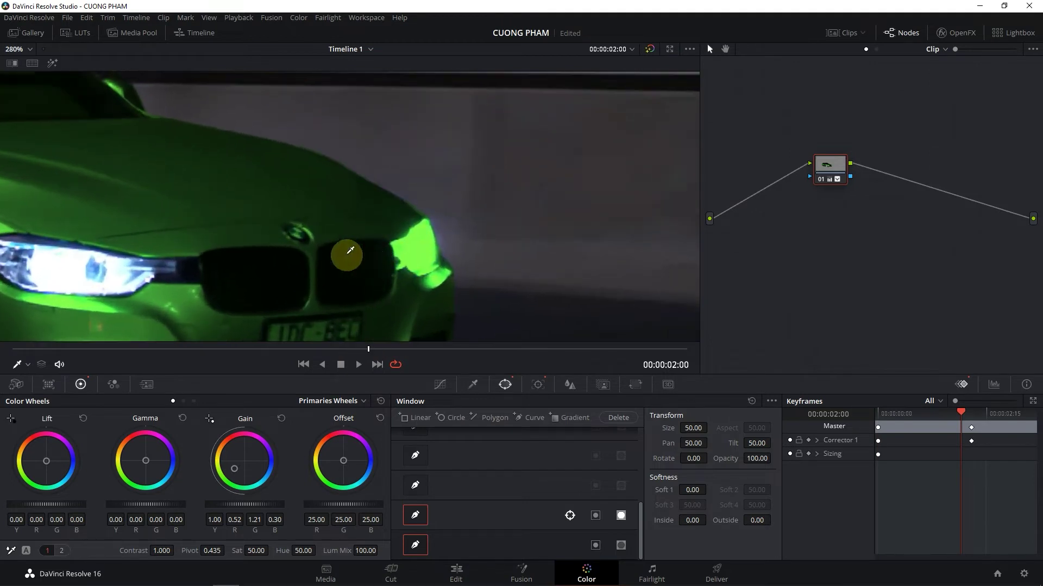
pyautogui.click(19, 364)
pyautogui.click(32, 416)
pyautogui.scroll(2, 396, 245)
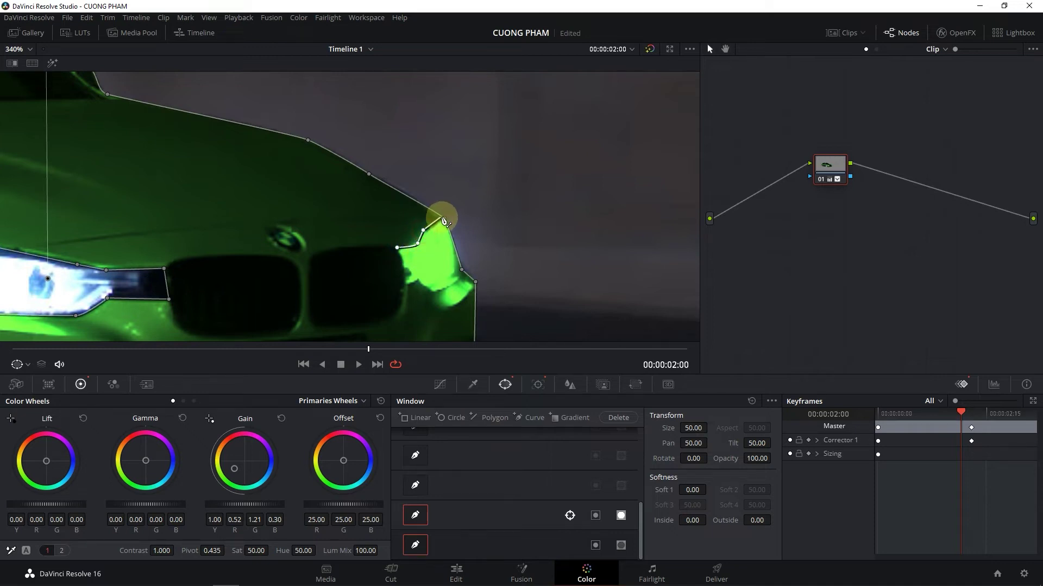
# Close the curve outline around the right headlight and bring up the Tracker
pyautogui.click(443, 217)
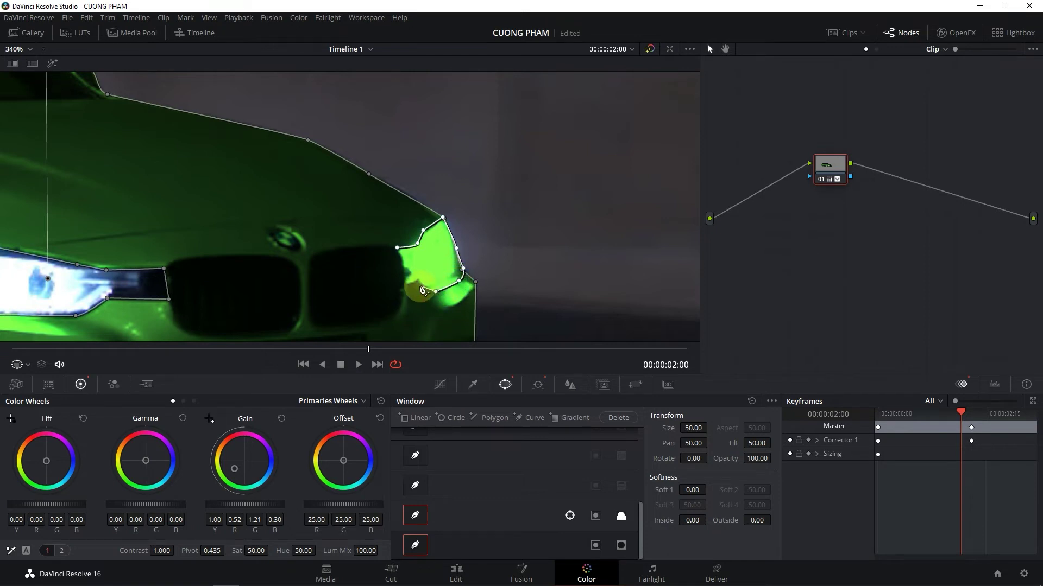
pyautogui.click(397, 249)
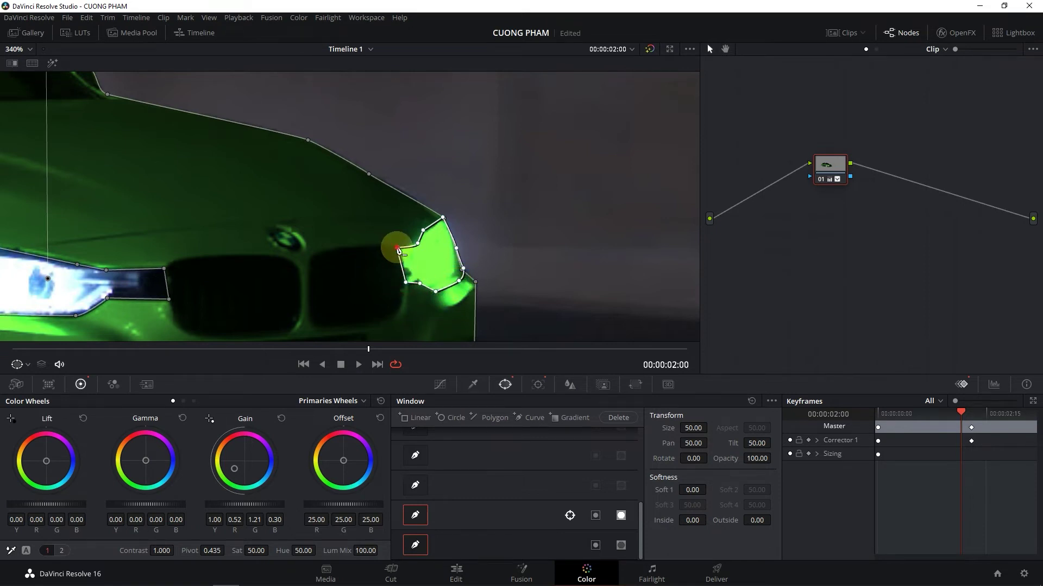
pyautogui.click(537, 385)
pyautogui.scroll(-3, 372, 214)
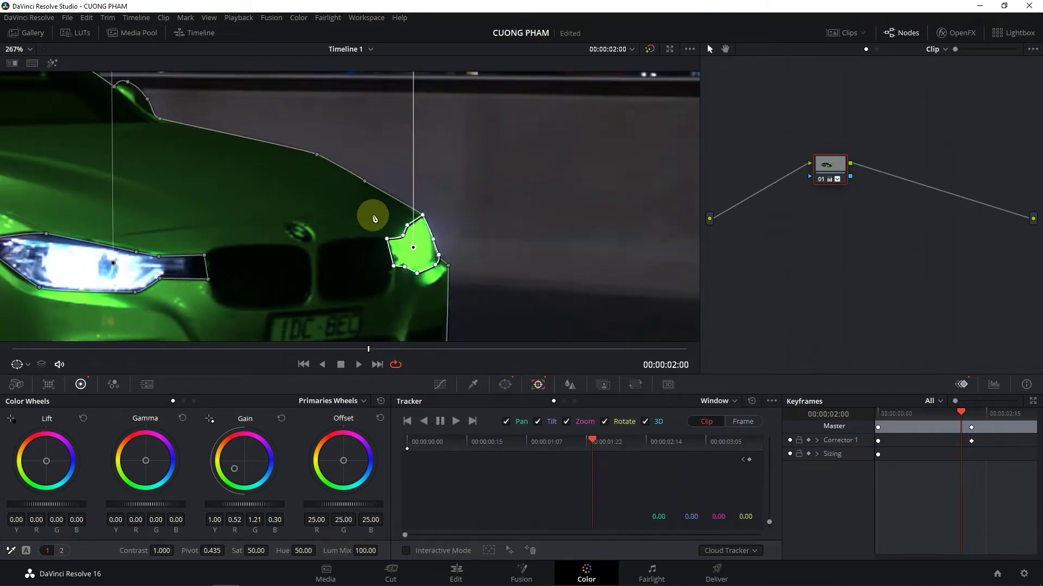
# Track the headlight window backward, then forward to 00:00:03:19, and return to the window list
pyautogui.click(428, 423)
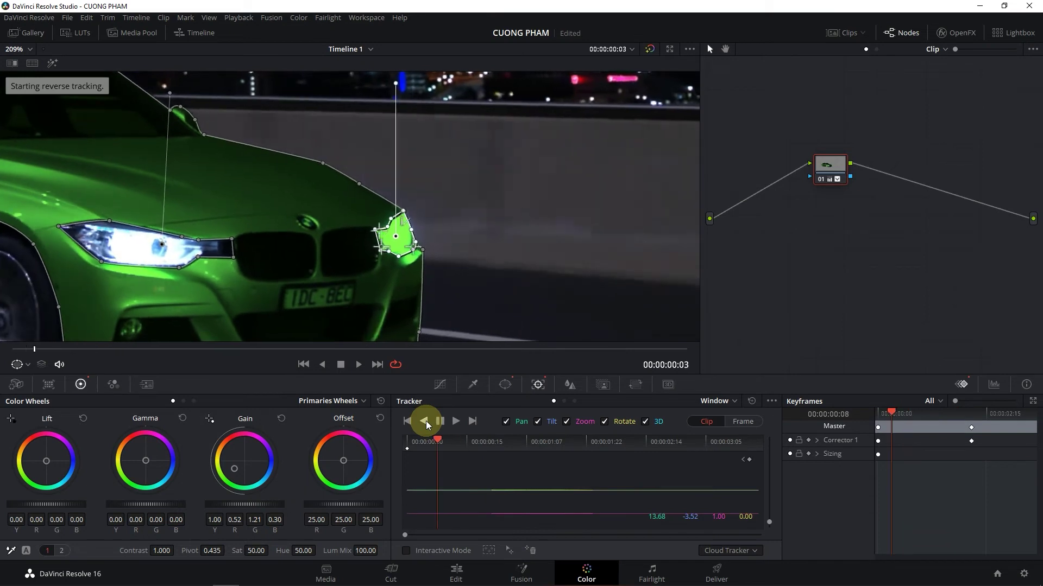
pyautogui.click(757, 459)
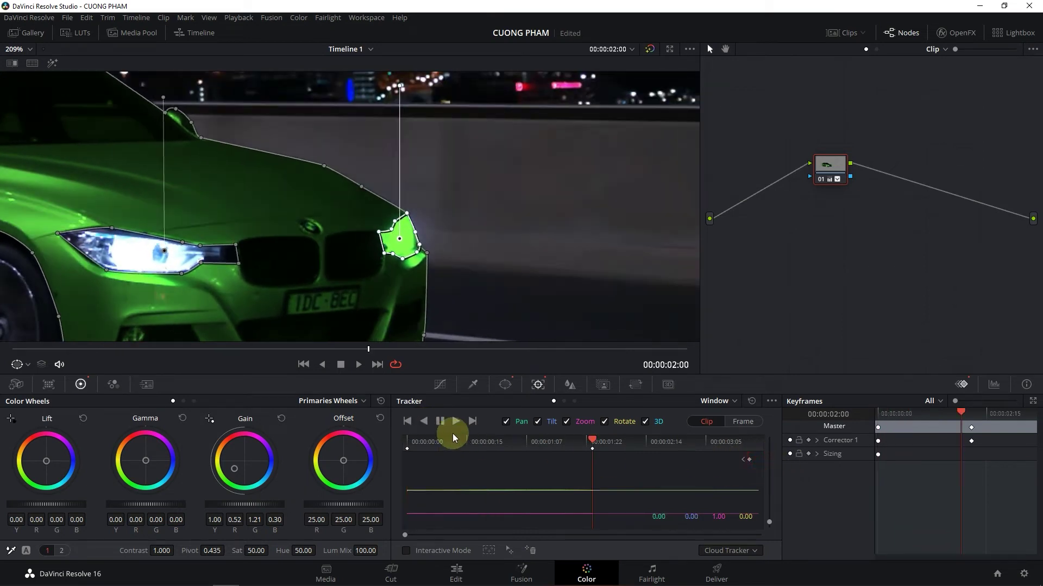
pyautogui.click(455, 423)
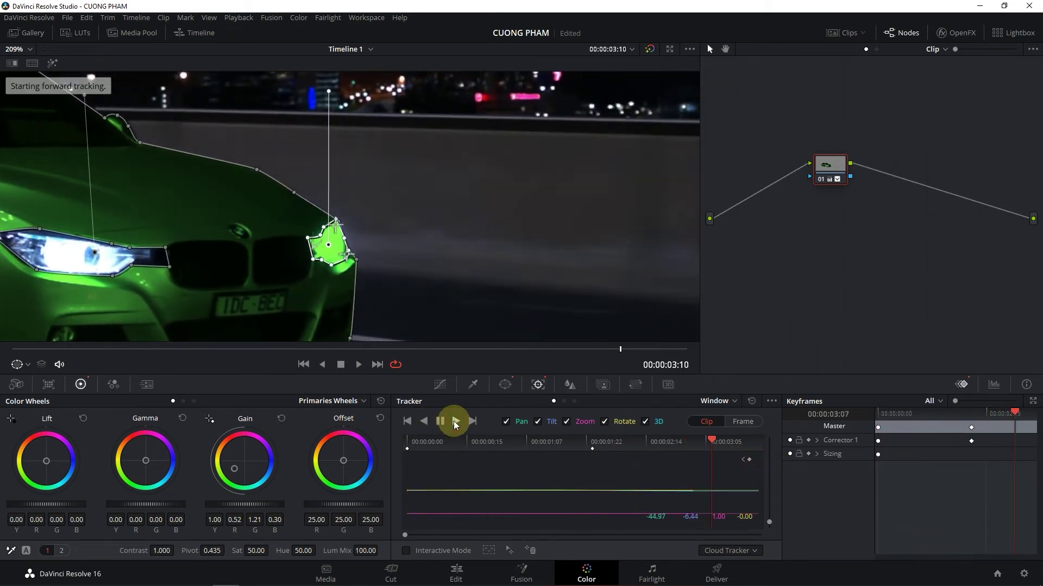
pyautogui.scroll(-2, 403, 240)
pyautogui.scroll(-1, 412, 214)
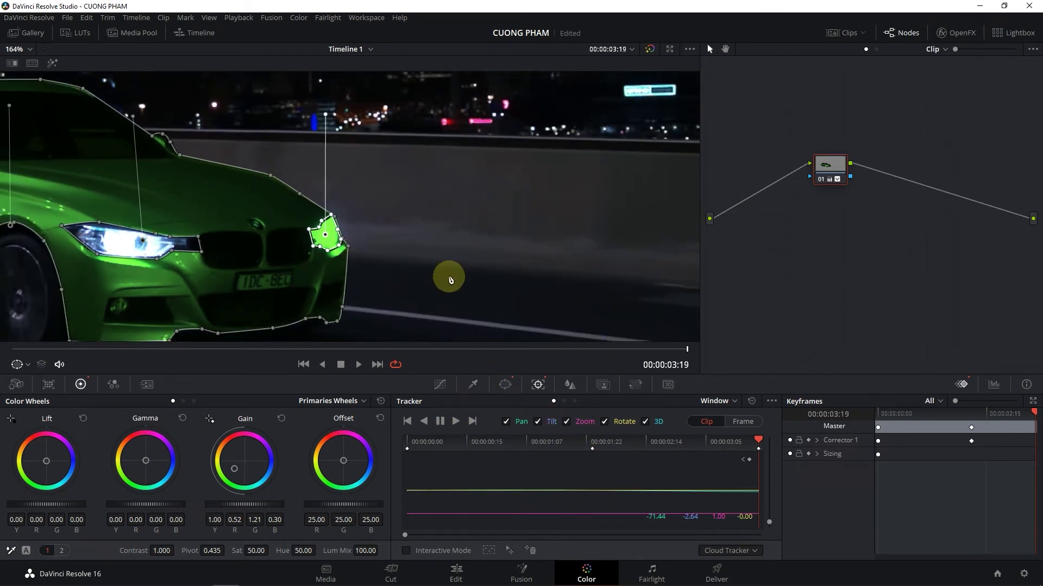
pyautogui.click(504, 389)
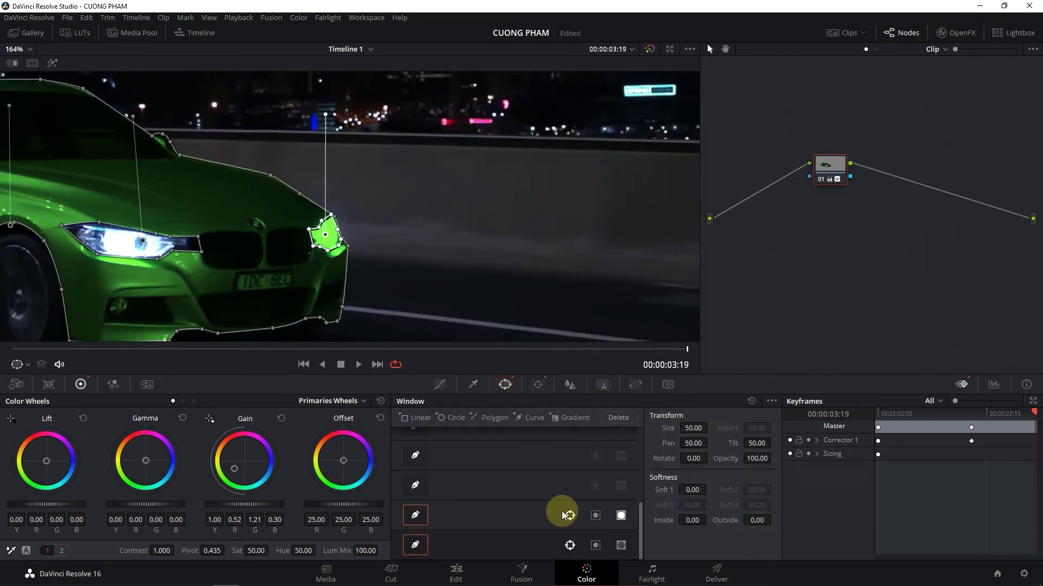
# Invert the right headlight window and turn the viewer window overlay off
pyautogui.click(621, 545)
pyautogui.scroll(-2, 419, 272)
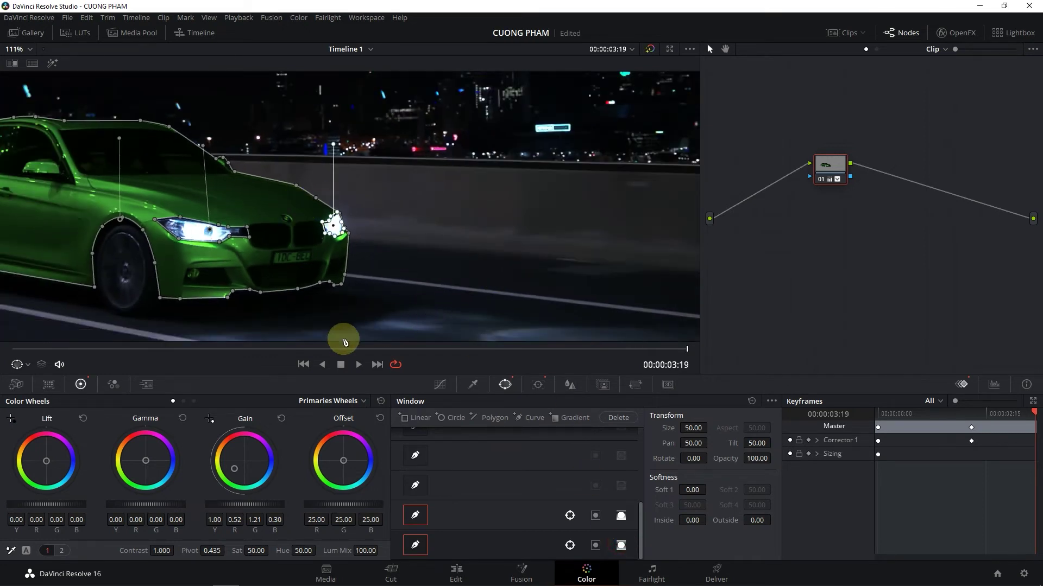
pyautogui.click(28, 365)
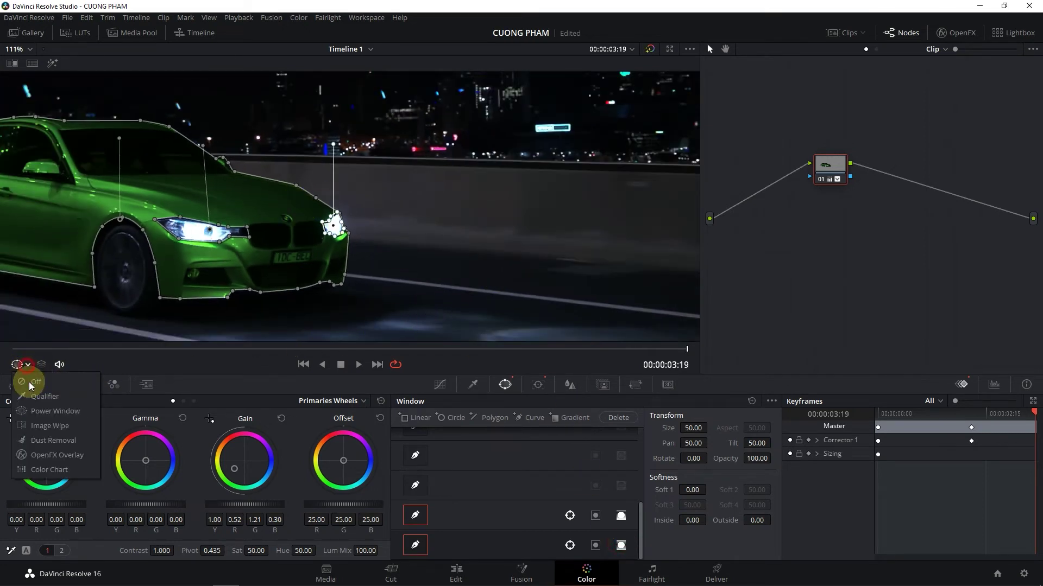
pyautogui.click(32, 377)
# Play the clip to review the white headlights, then scrub back to around 00:00:01:20
pyautogui.press('space')
pyautogui.scroll(-2, 348, 294)
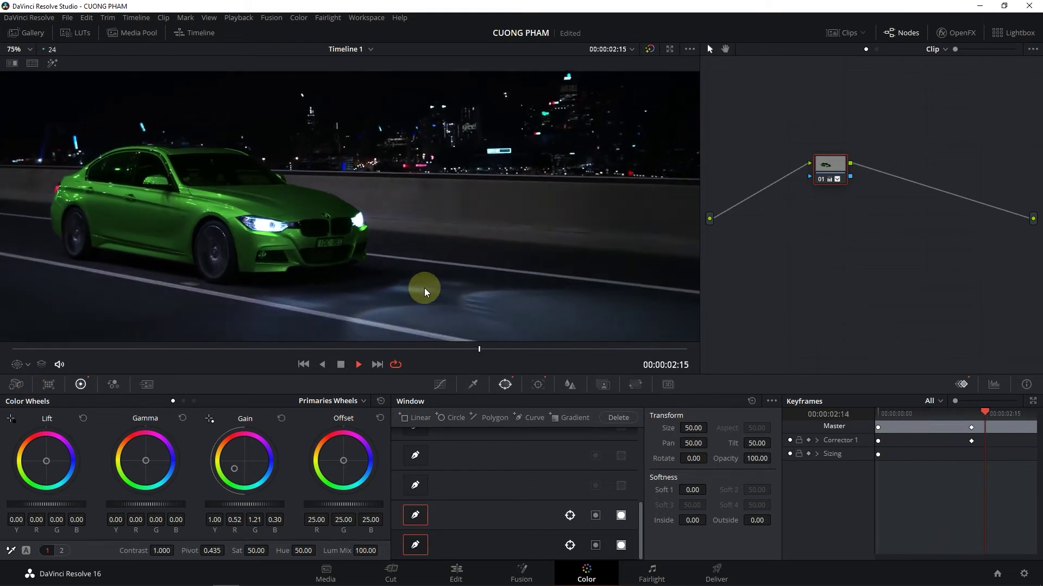
pyautogui.press('space')
pyautogui.scroll(3, 332, 268)
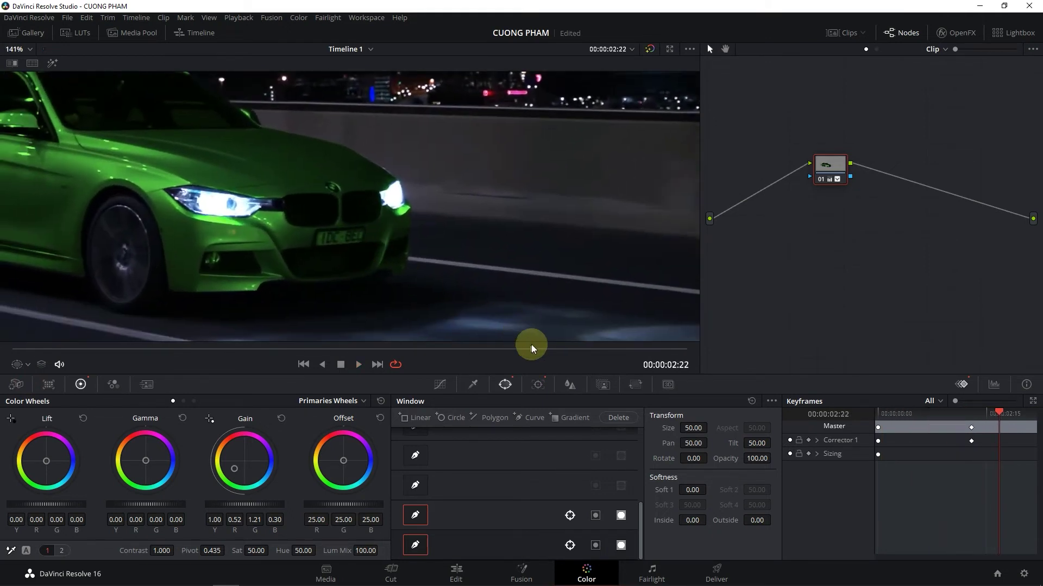
pyautogui.moveTo(531, 350); pyautogui.dragTo(339, 349)
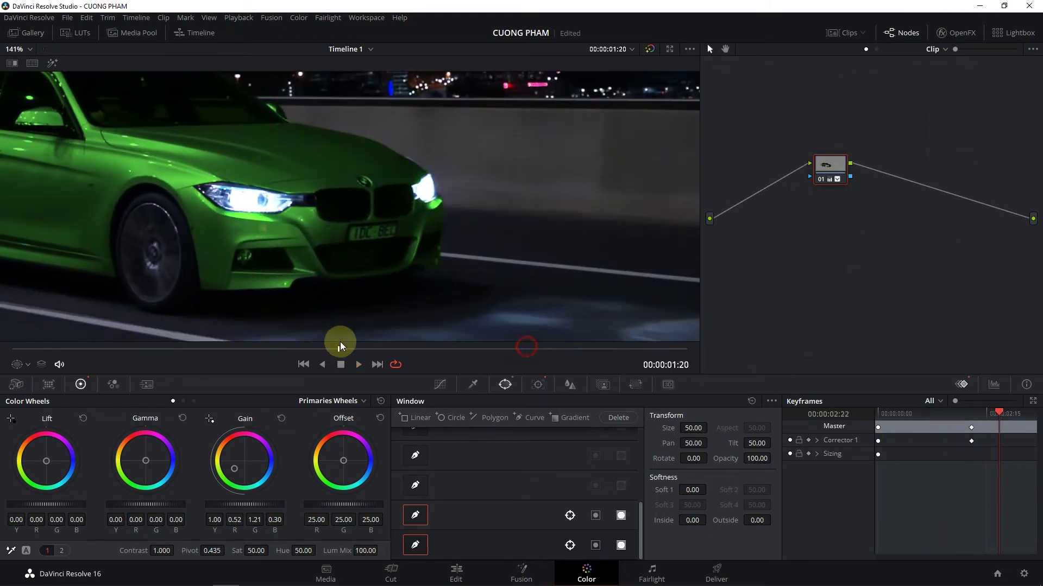
# Start a new curve window and show the window outlines in the viewer again
pyautogui.click(531, 418)
pyautogui.scroll(3, 431, 295)
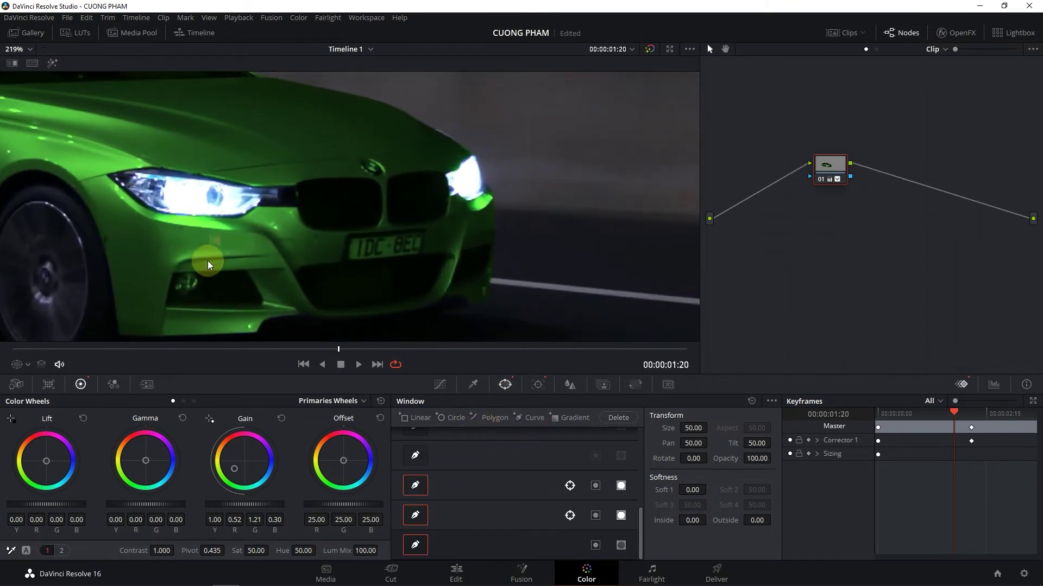
pyautogui.click(27, 364)
pyautogui.click(31, 409)
pyautogui.scroll(2, 353, 251)
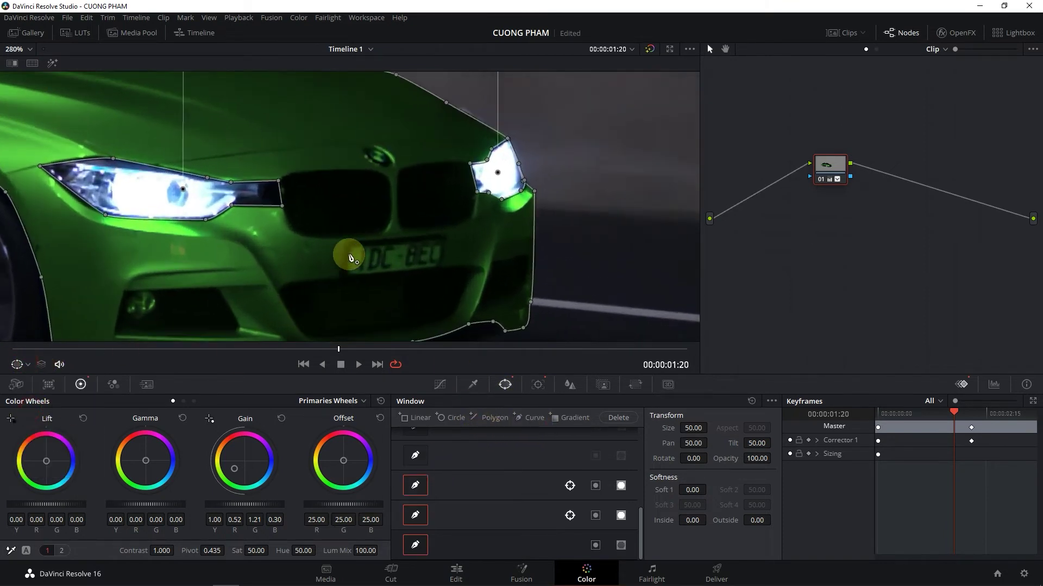
# Outline the licence plate with four corner points, close the shape, and bring up the Tracker
pyautogui.click(347, 244)
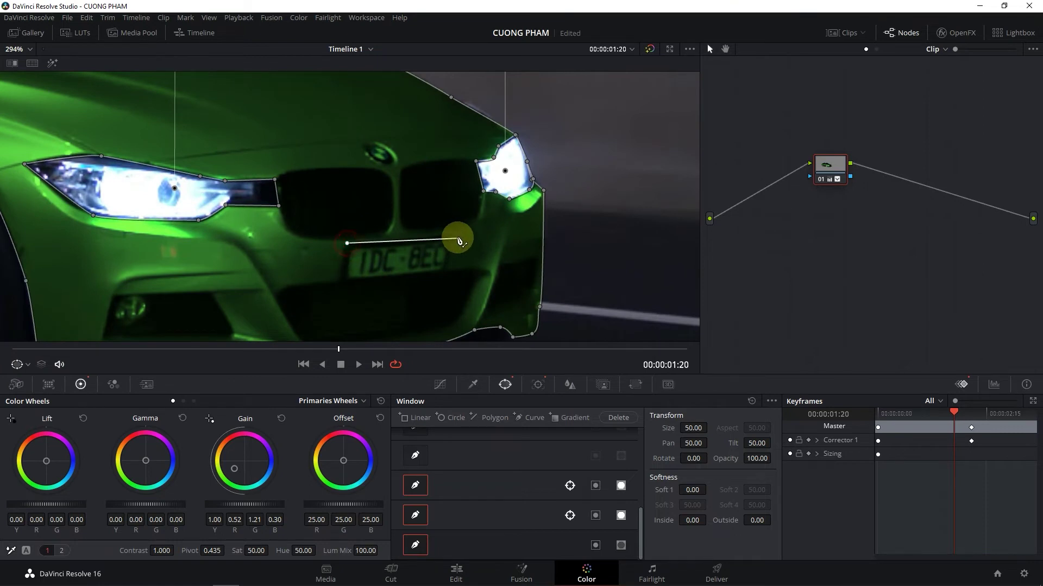
pyautogui.click(449, 236)
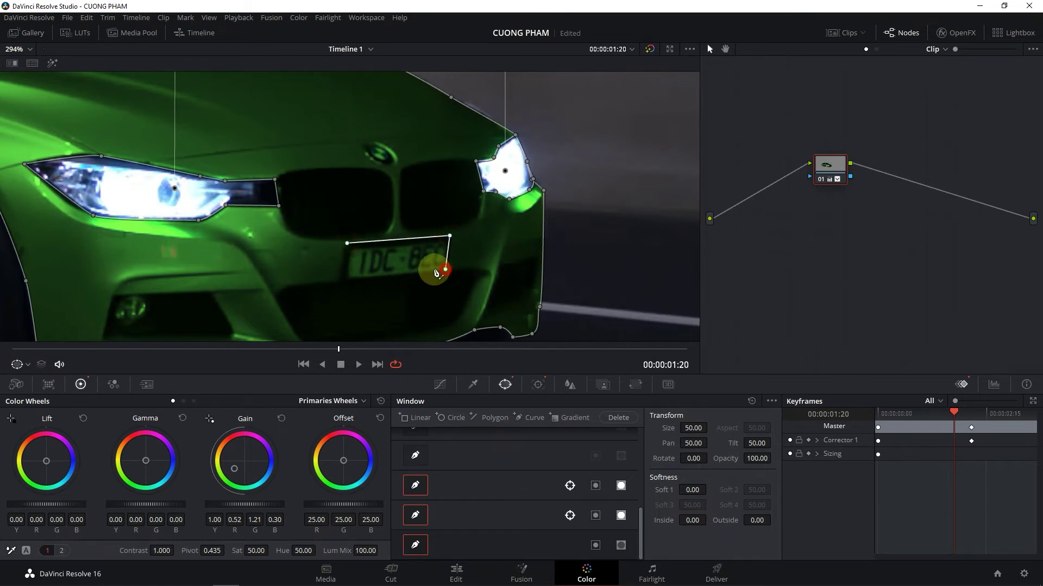
pyautogui.click(446, 269)
pyautogui.click(340, 280)
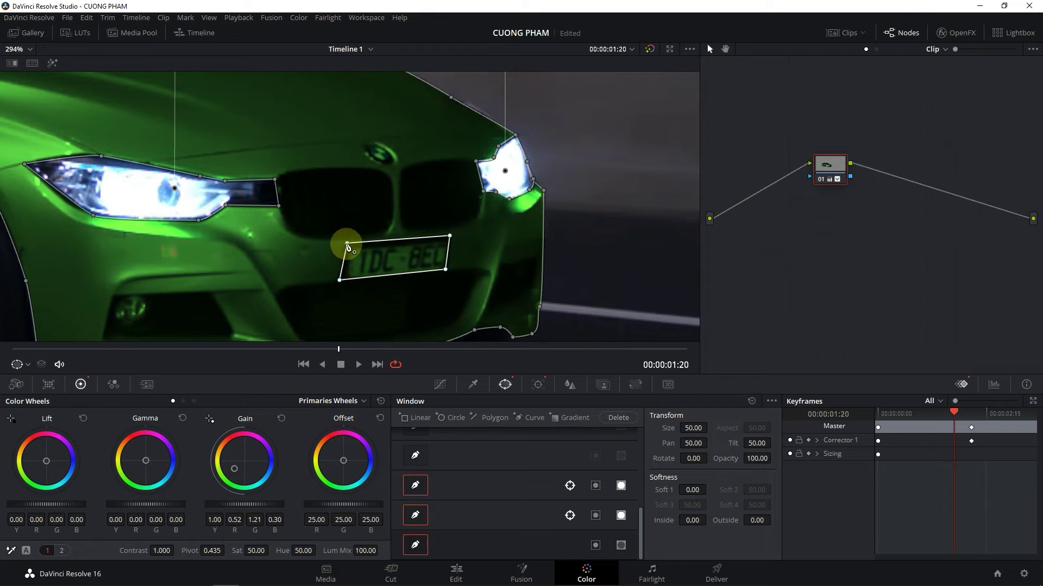
pyautogui.click(347, 247)
pyautogui.scroll(-2, 380, 283)
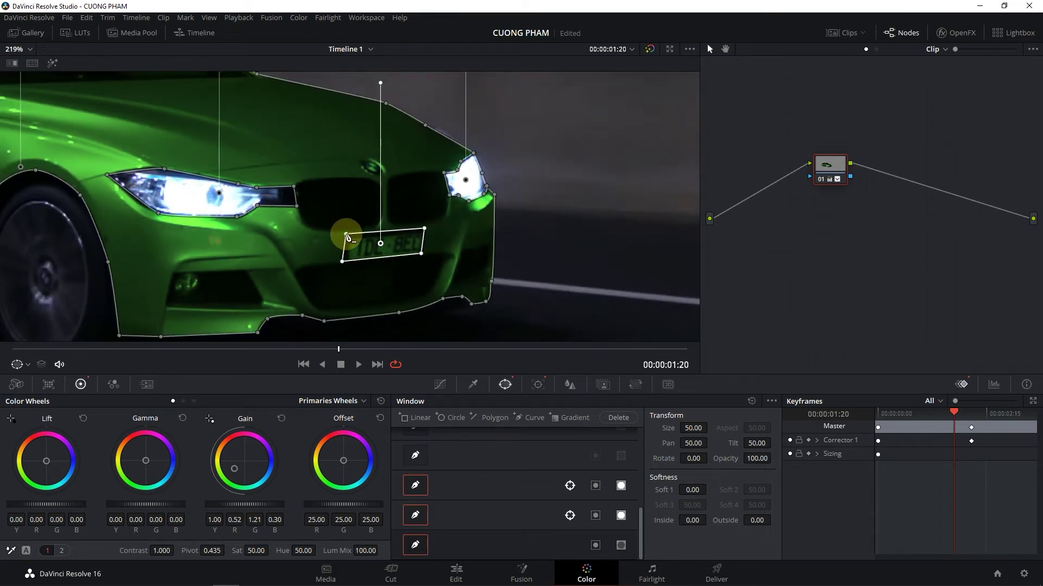
pyautogui.click(538, 385)
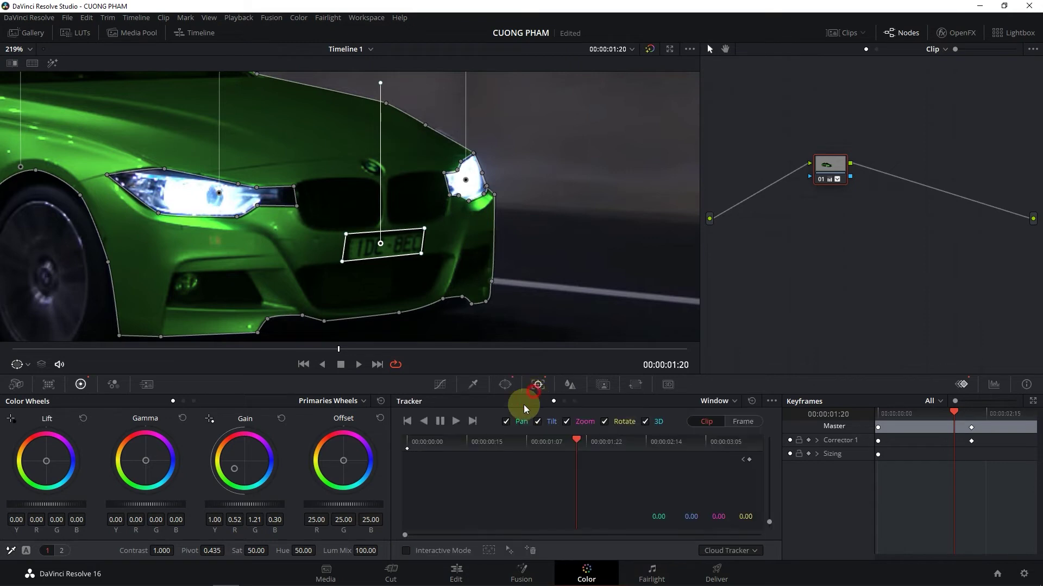
# Track the plate window backward and forward to 00:00:03:19, then reopen the window list
pyautogui.click(423, 422)
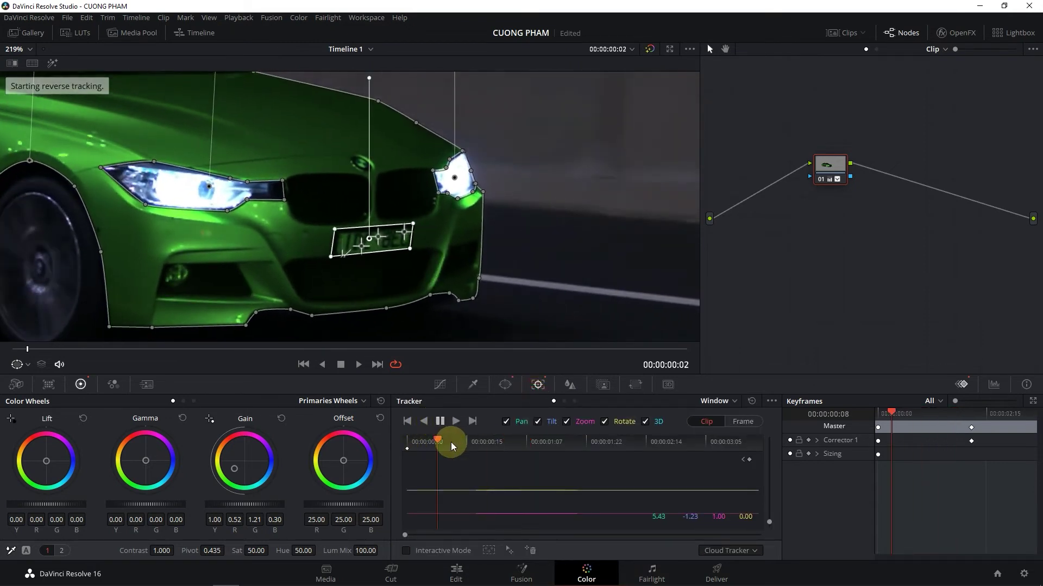
pyautogui.click(756, 460)
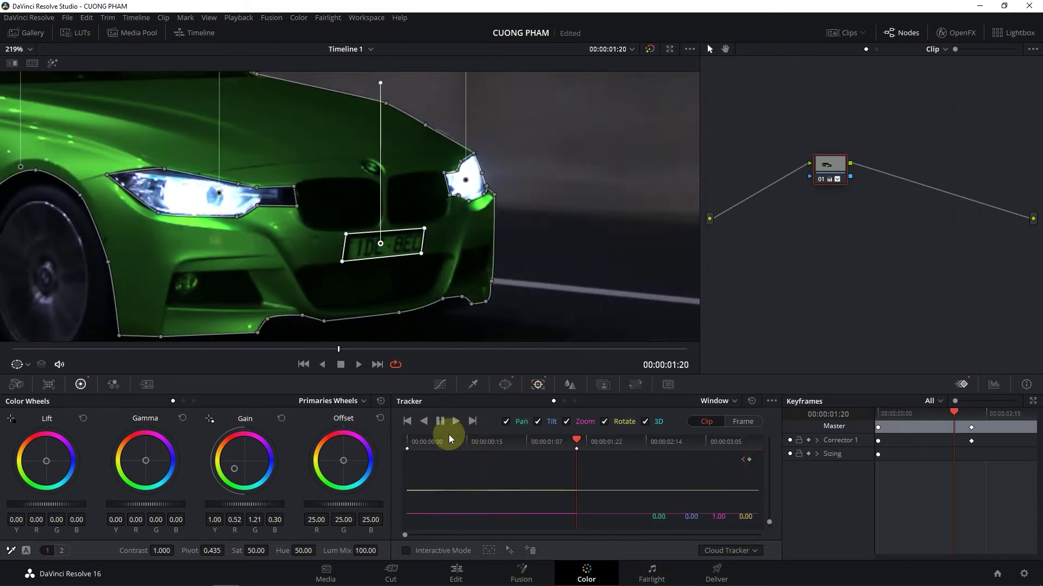
pyautogui.click(461, 427)
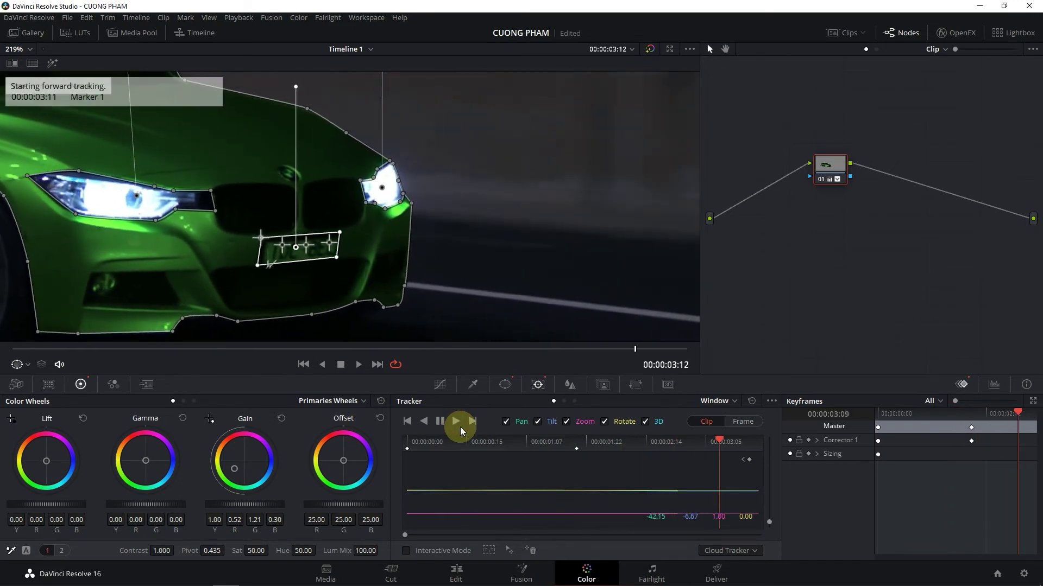
pyautogui.click(503, 386)
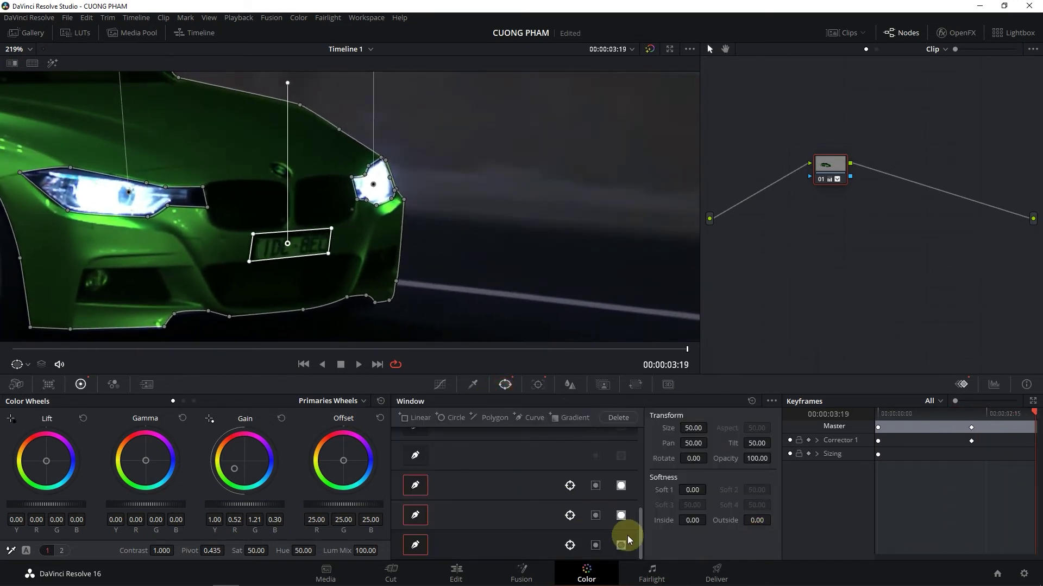
pyautogui.scroll(-3, 500, 268)
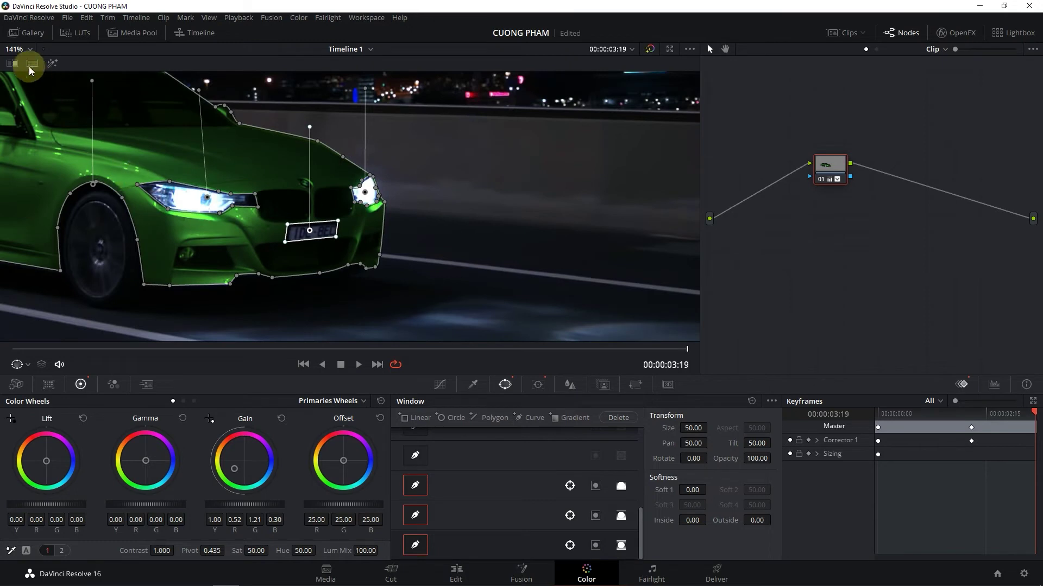
# Hide the window outlines and play the clip to review the green car with plate excluded
pyautogui.click(28, 364)
pyautogui.click(30, 380)
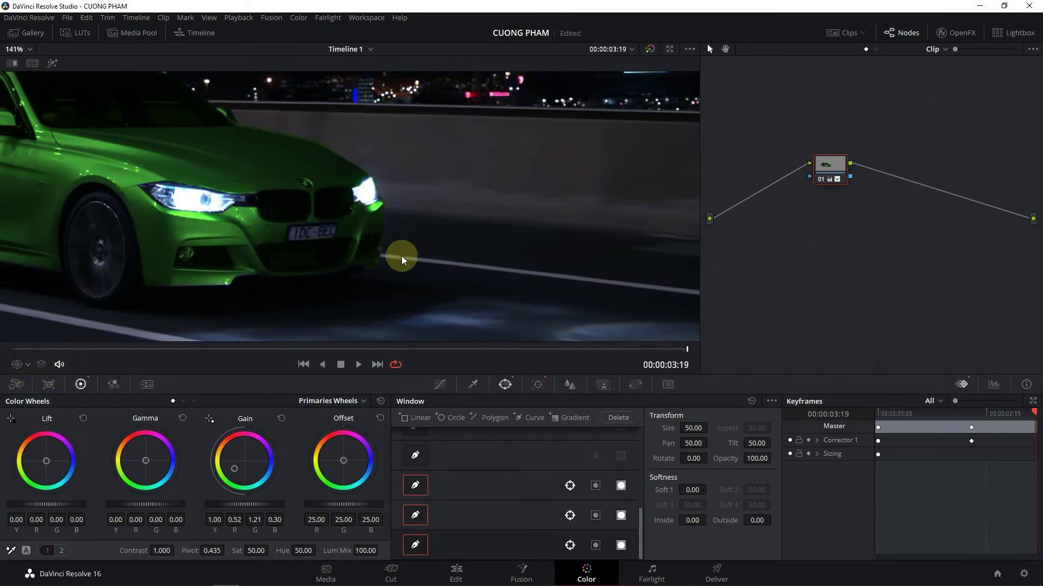
pyautogui.scroll(-5, 402, 256)
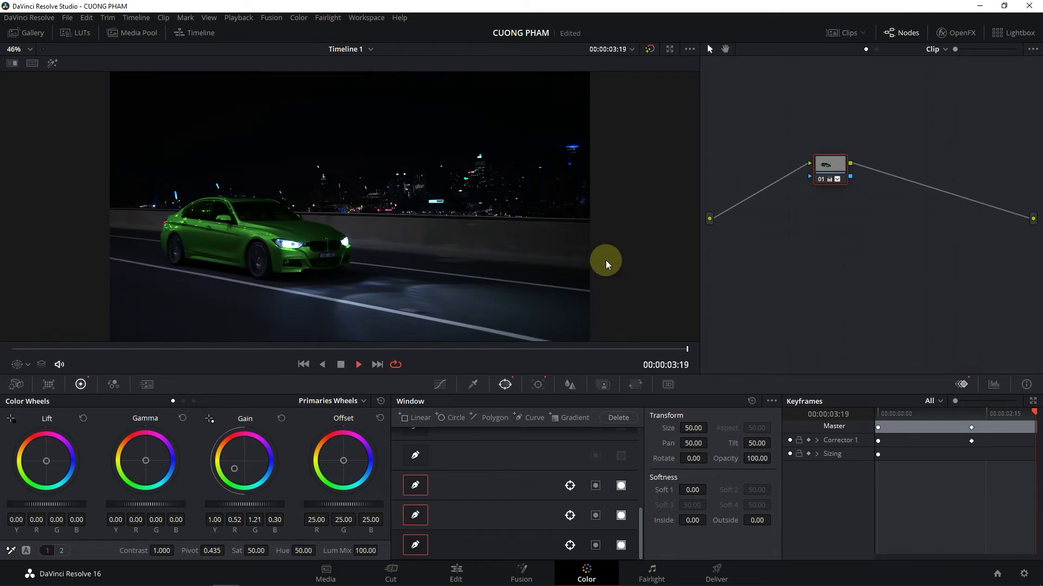
pyautogui.press('space')
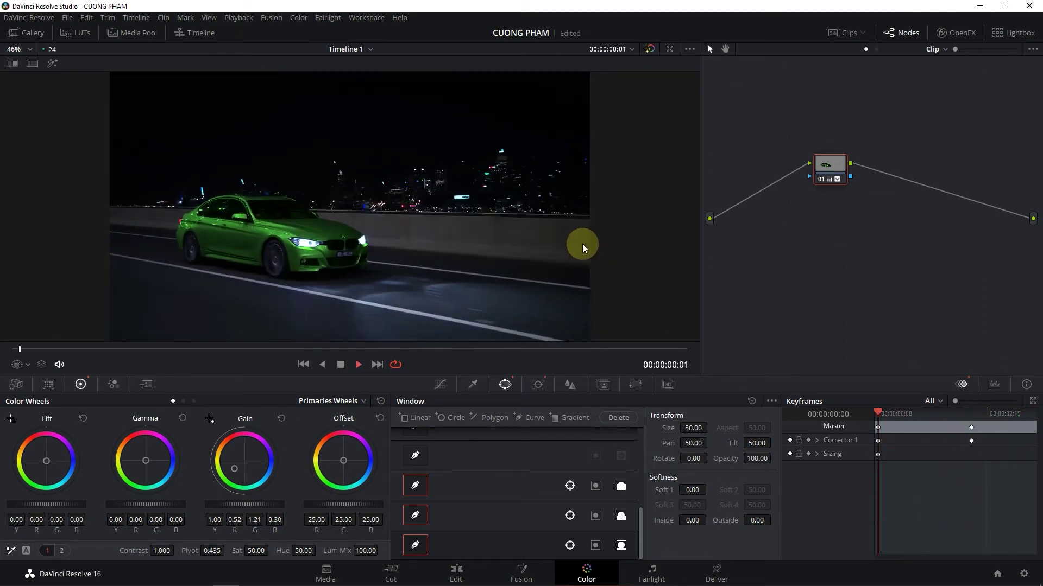
pyautogui.press('space')
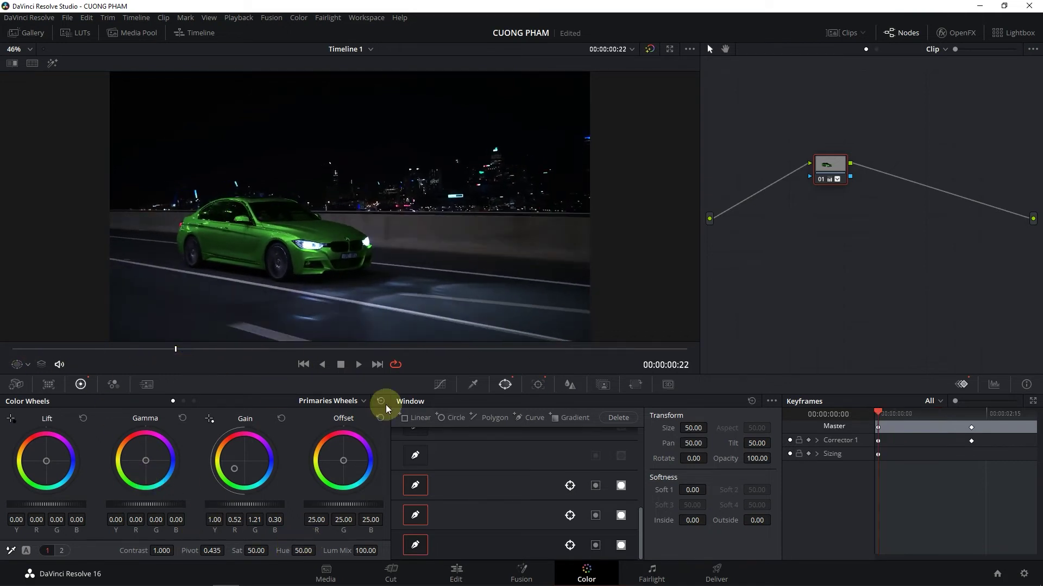
pyautogui.click(817, 440)
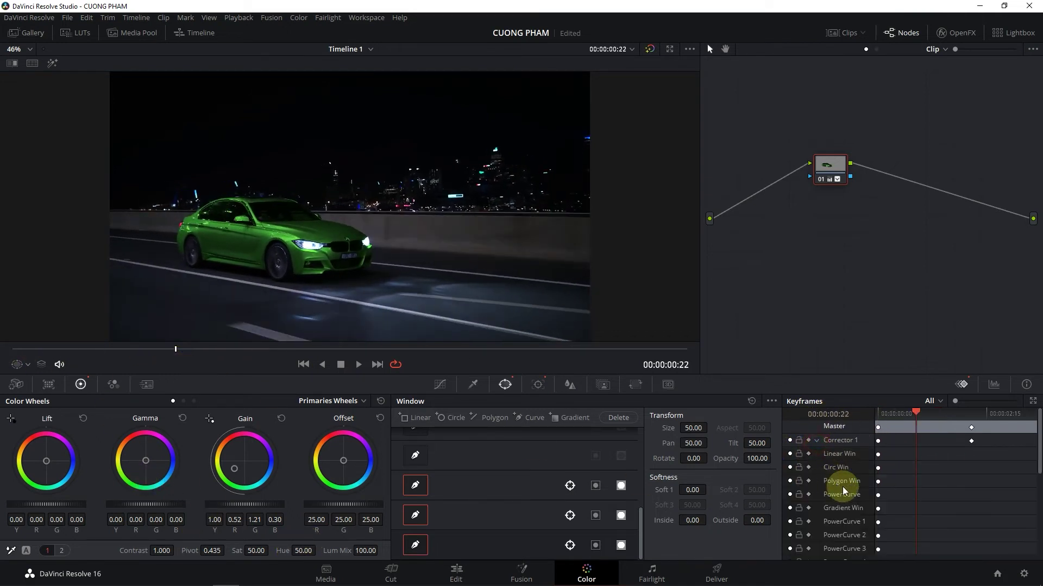
pyautogui.scroll(-2, 918, 478)
pyautogui.scroll(2, 908, 477)
pyautogui.scroll(-4, 908, 477)
pyautogui.scroll(-2, 908, 476)
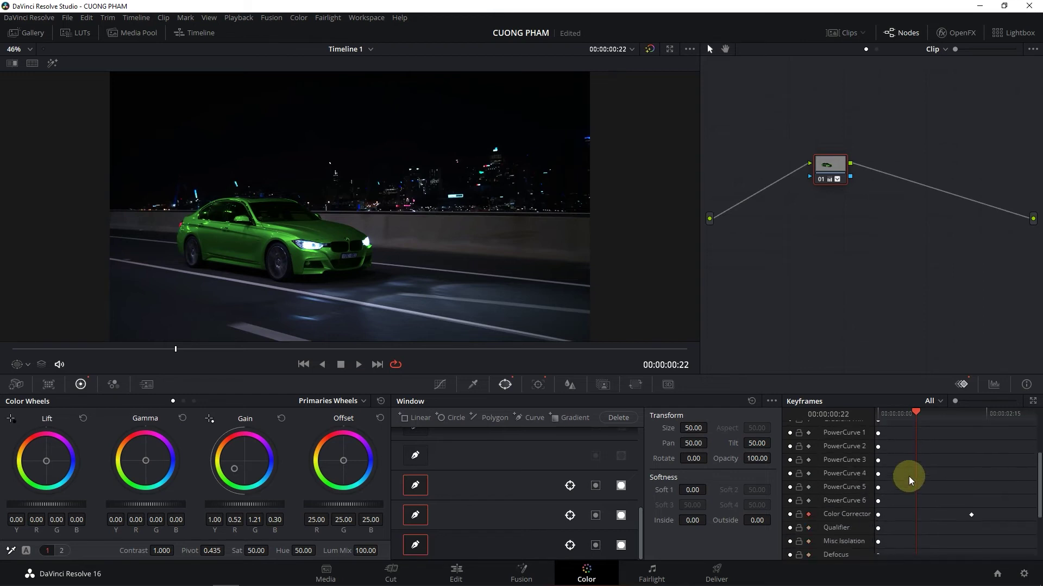
pyautogui.scroll(-2, 908, 476)
pyautogui.scroll(-2, 903, 484)
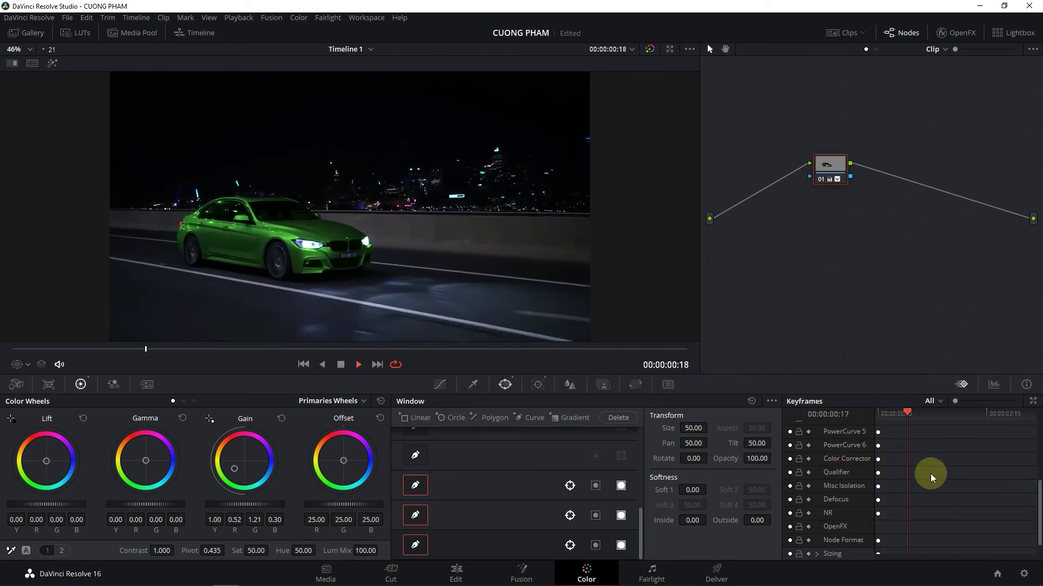
pyautogui.scroll(3, 923, 500)
pyautogui.scroll(5, 920, 500)
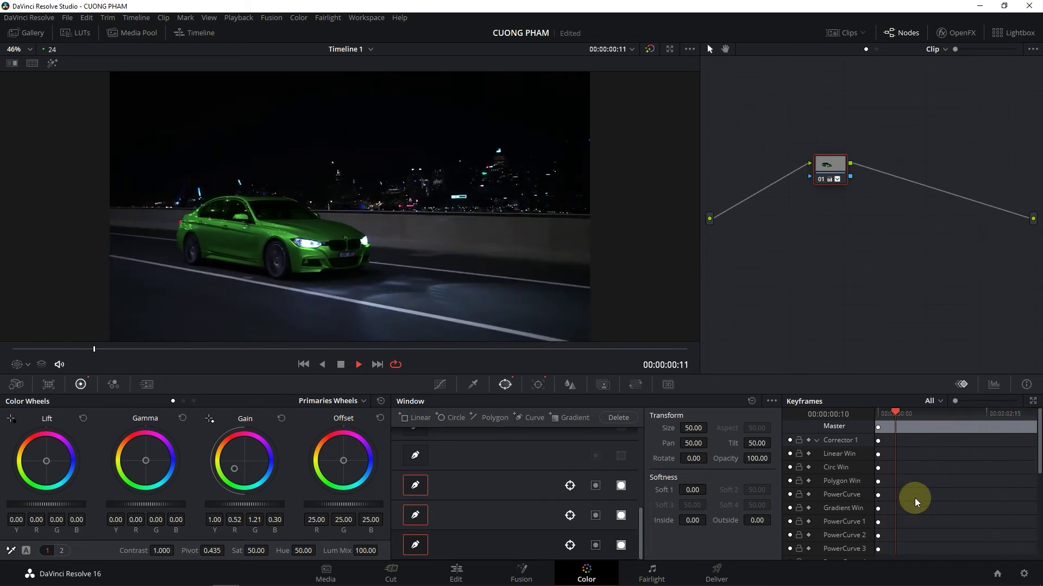
pyautogui.scroll(-2, 890, 516)
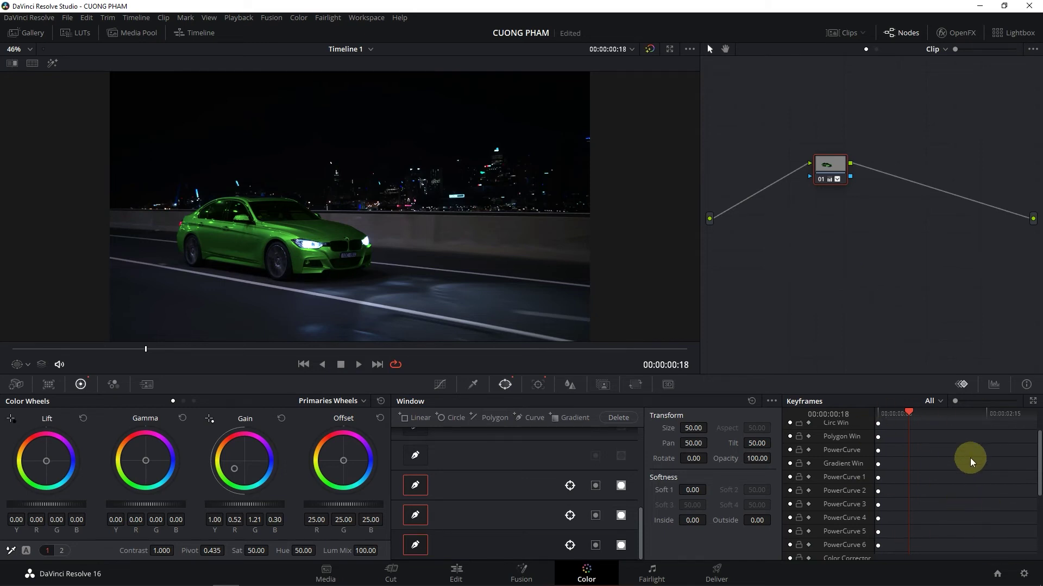
pyautogui.scroll(-2, 356, 245)
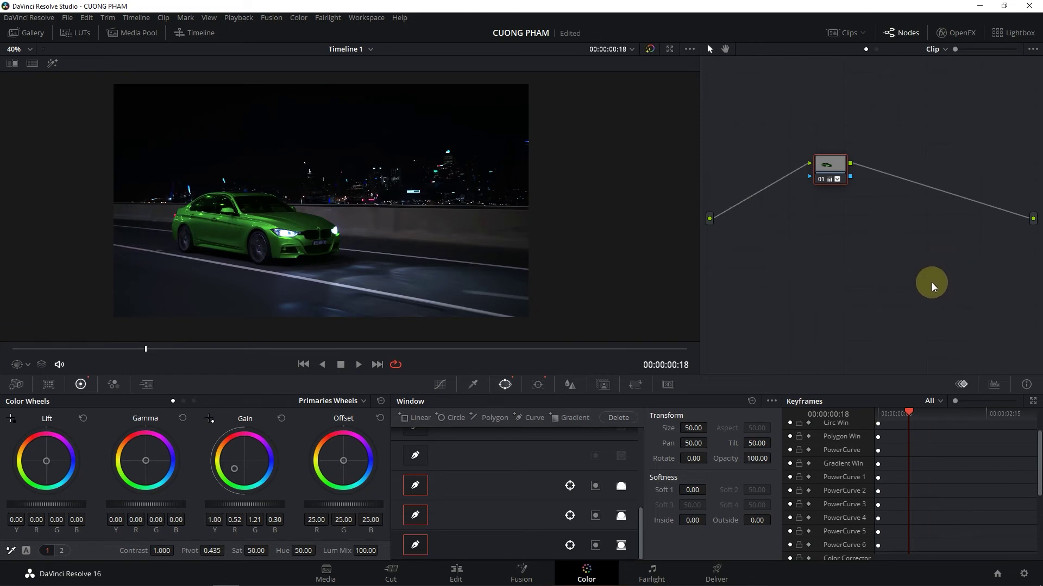
pyautogui.scroll(3, 833, 454)
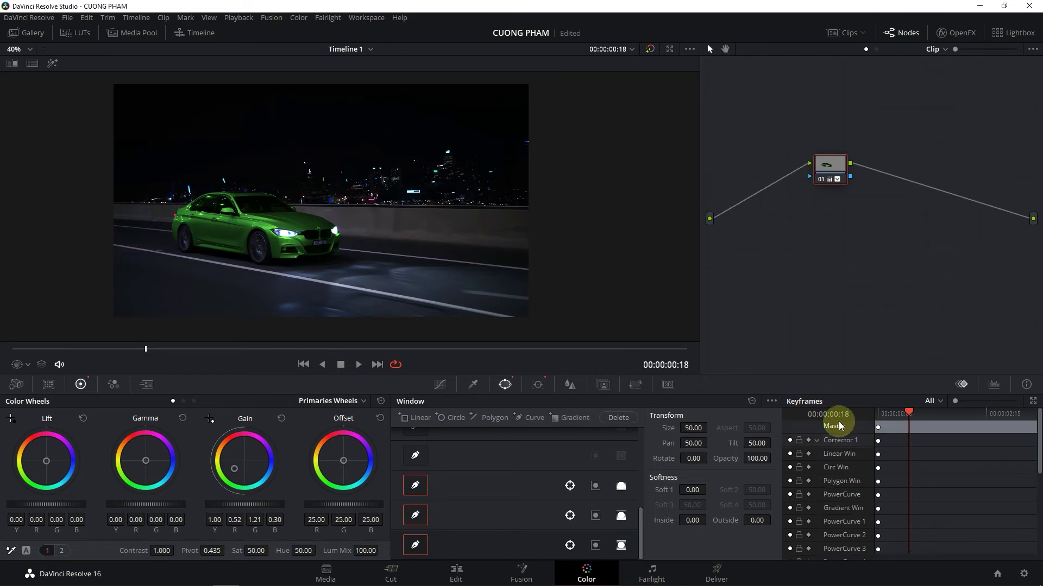
# Collapse Corrector 1, move node 01 left, add and remove a serial node, then select node 01
pyautogui.click(817, 441)
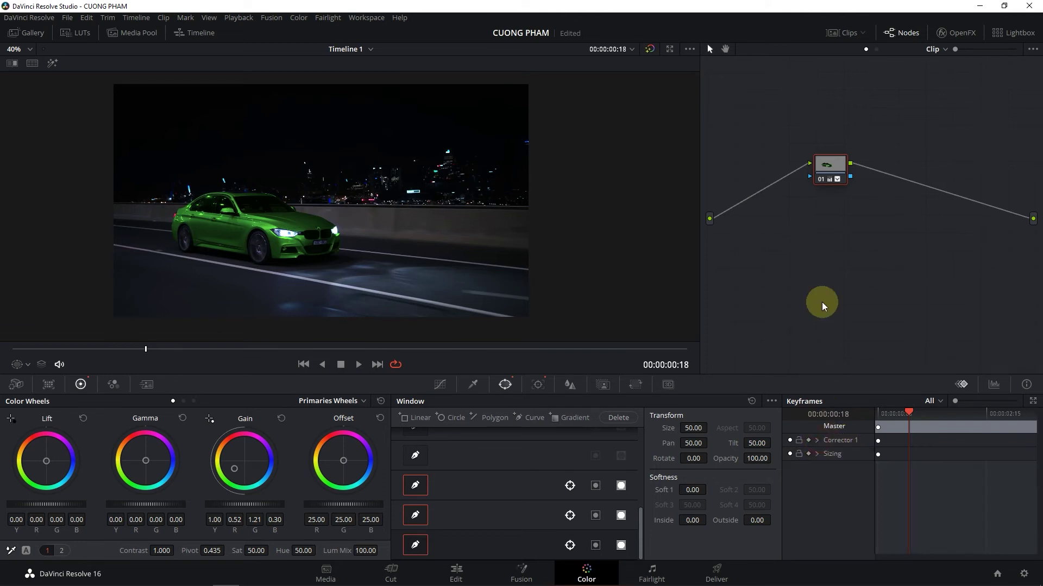
pyautogui.moveTo(830, 170); pyautogui.dragTo(769, 208)
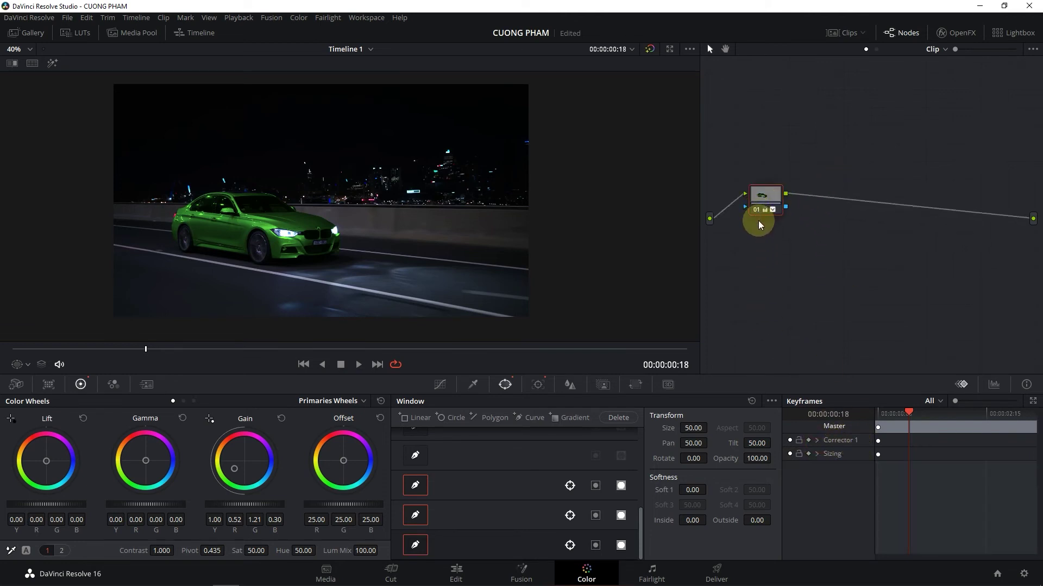
pyautogui.hotkey('alt', 's')
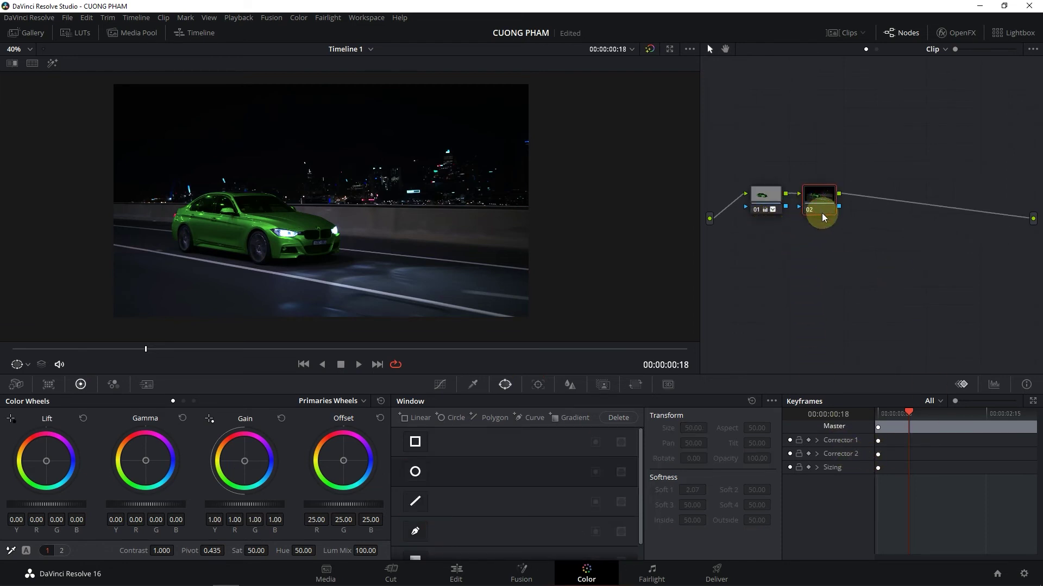
pyautogui.press('Delete')
pyautogui.click(760, 196)
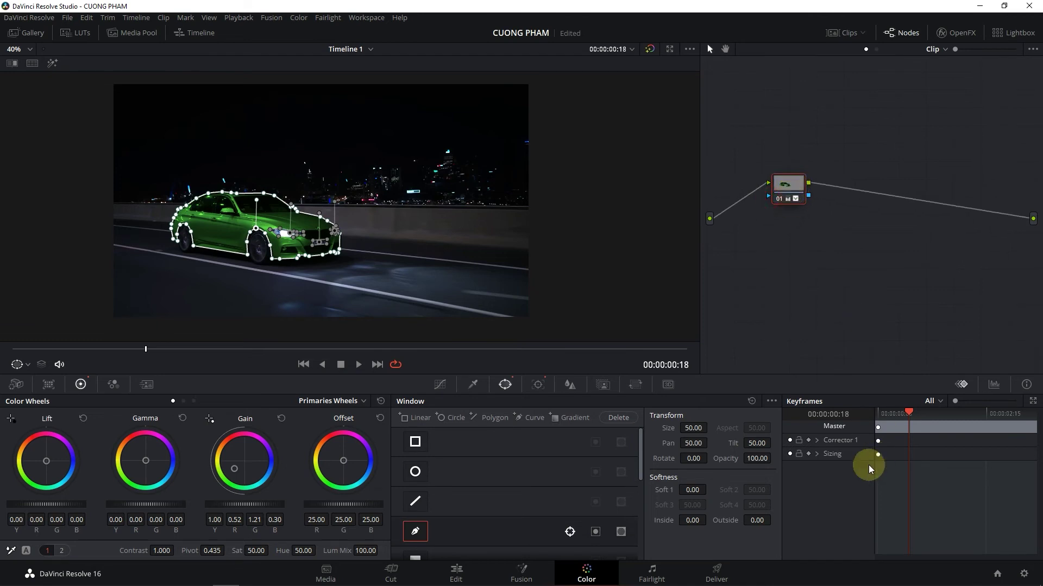
# Add a dynamic Color Corrector keyframe at 00:00:00:00 on node 01's Corrector 1 track
pyautogui.click(816, 441)
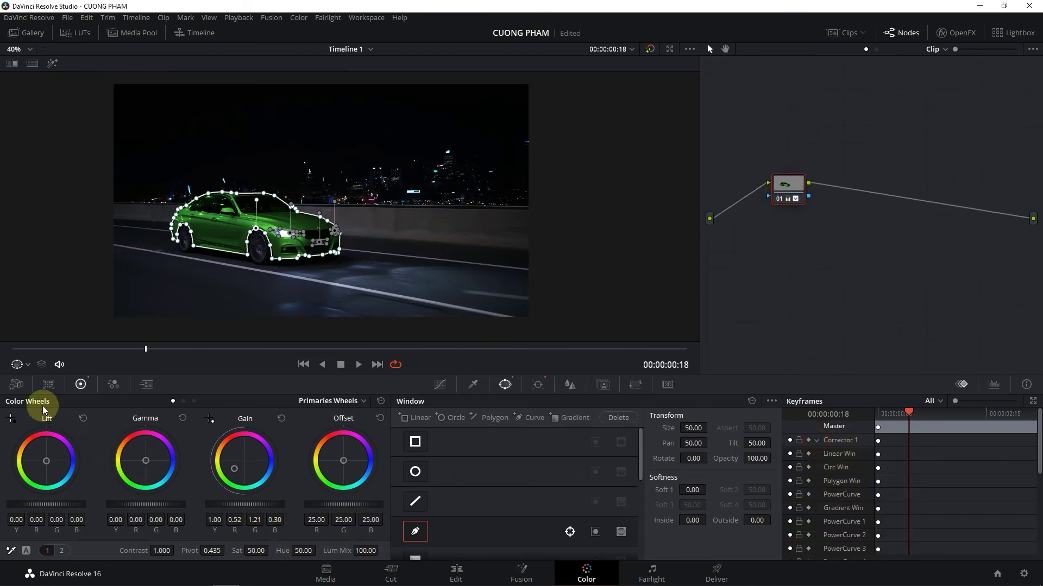
pyautogui.scroll(-2, 844, 507)
pyautogui.scroll(-3, 844, 507)
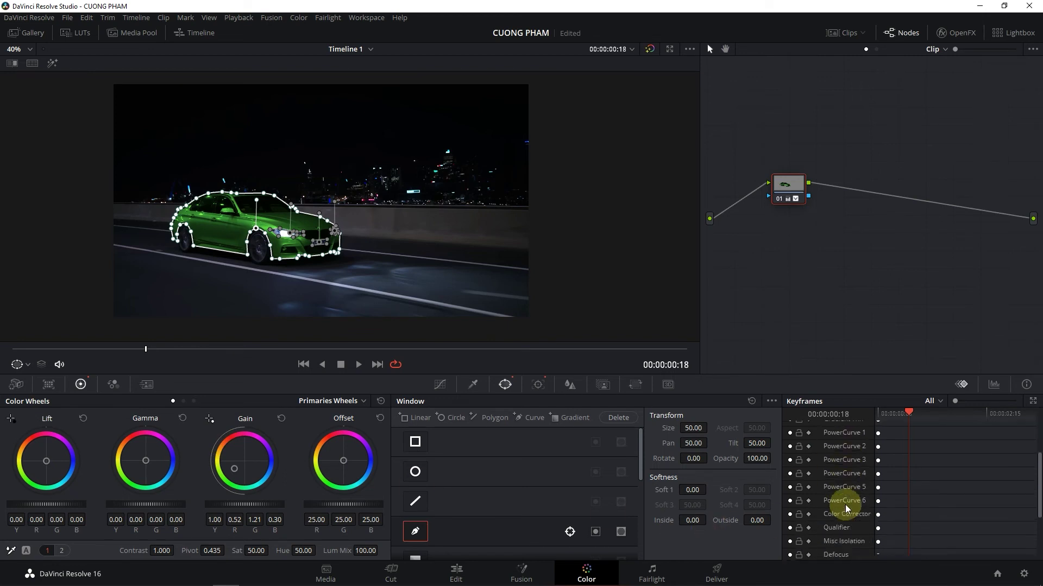
pyautogui.scroll(-2, 855, 508)
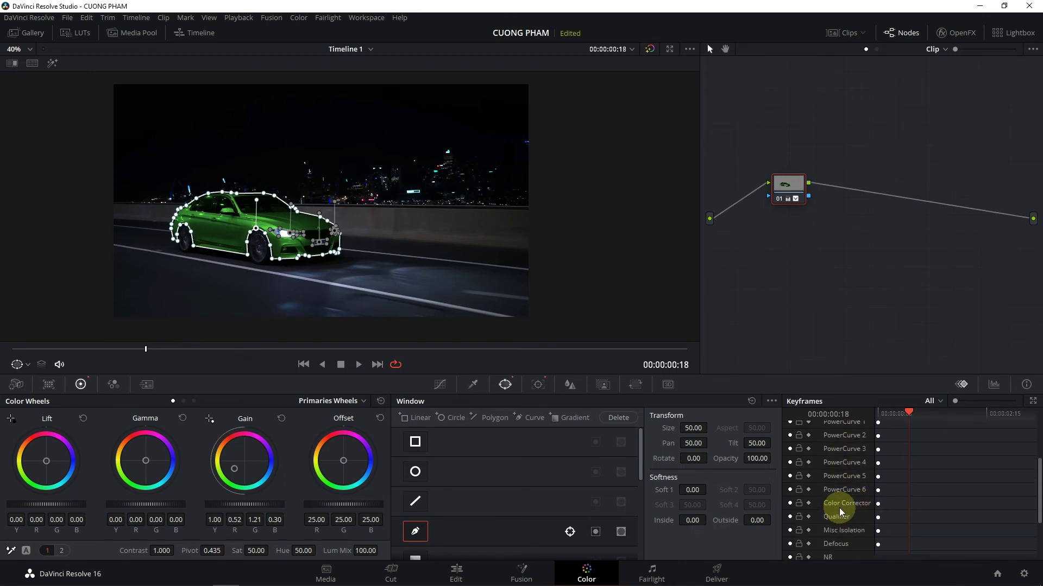
pyautogui.moveTo(909, 414); pyautogui.dragTo(868, 428)
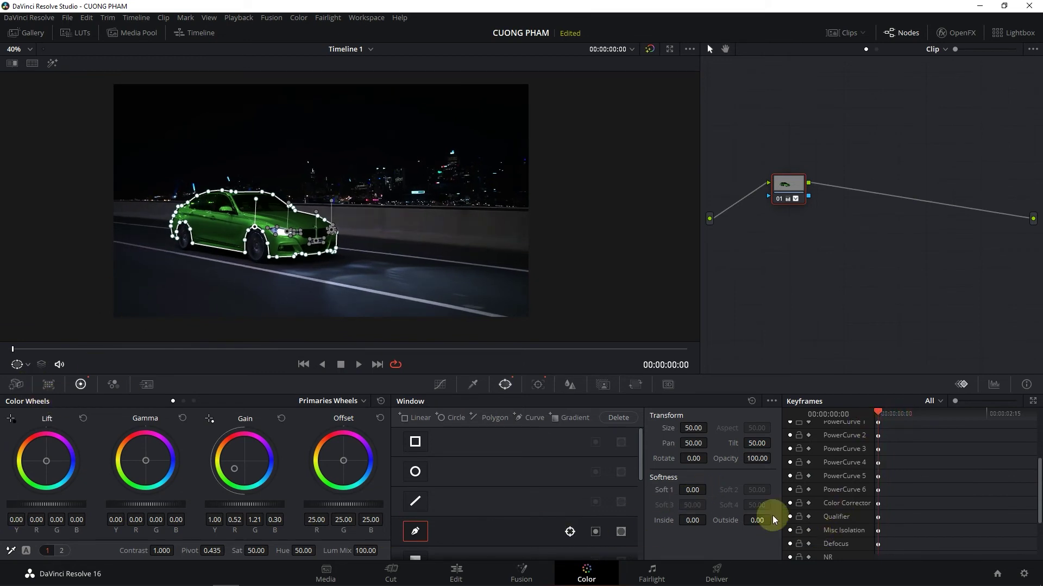
pyautogui.click(808, 504)
pyautogui.rightClick(882, 509)
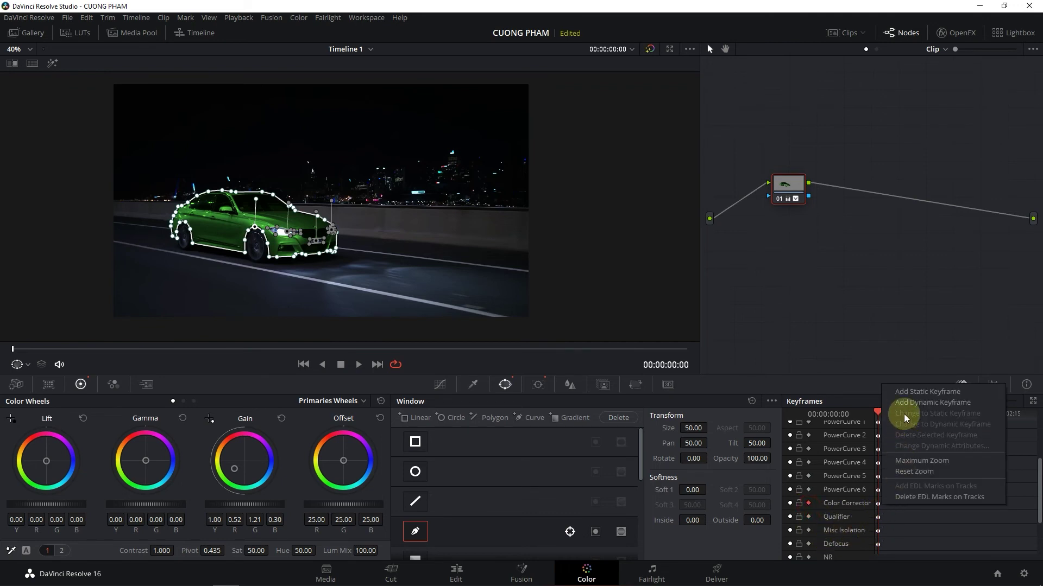
pyautogui.click(924, 404)
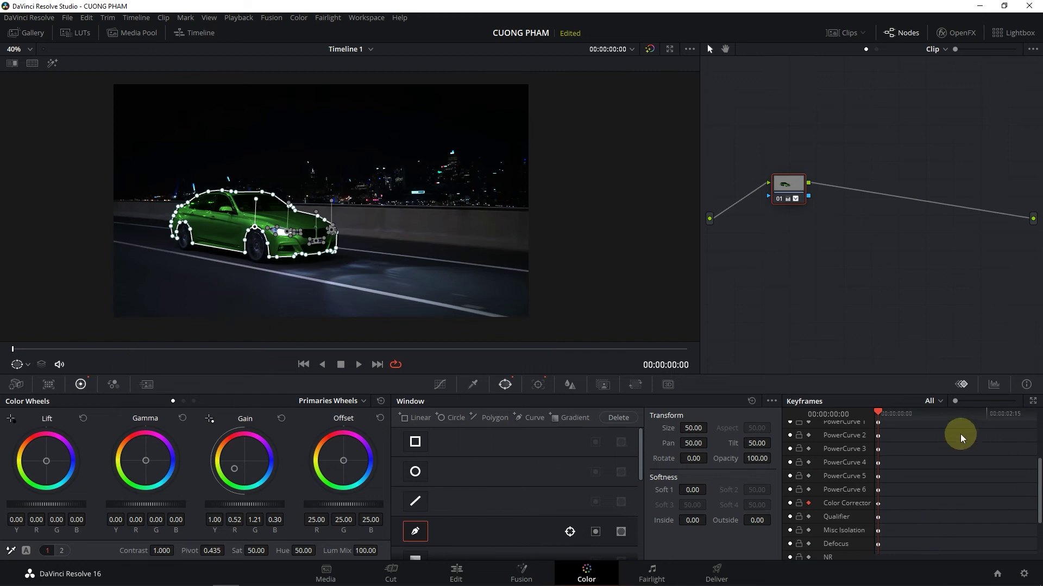
pyautogui.moveTo(889, 423)
pyautogui.mouseDown()
pyautogui.moveTo(935, 426)
pyautogui.moveTo(915, 428)
pyautogui.mouseUp()
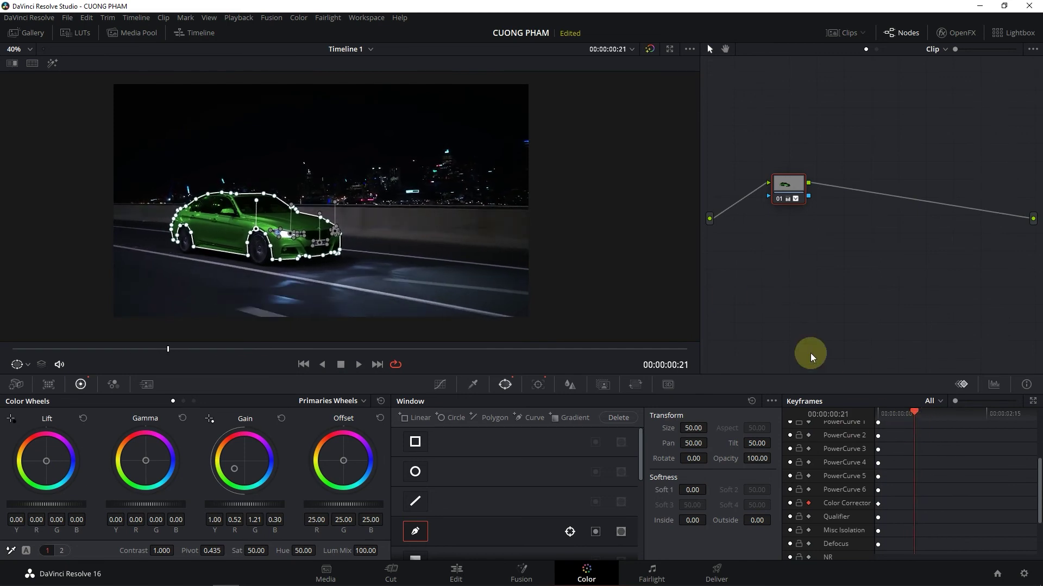
# At 00:00:00:20 reset Gain, set Hue 82.80 and Sat 90.20, then check the silver start
pyautogui.press('Left')
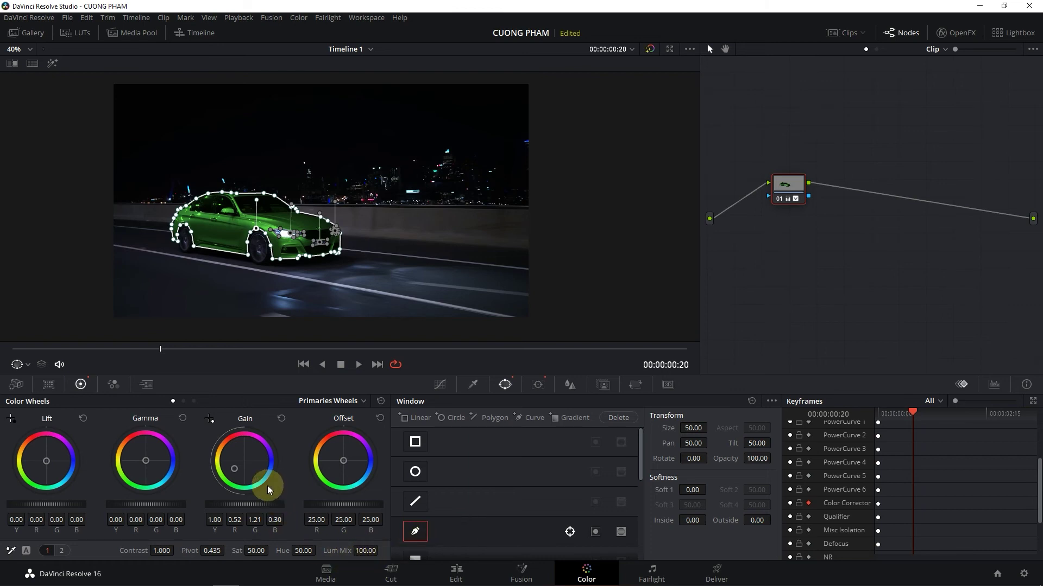
pyautogui.doubleClick(247, 461)
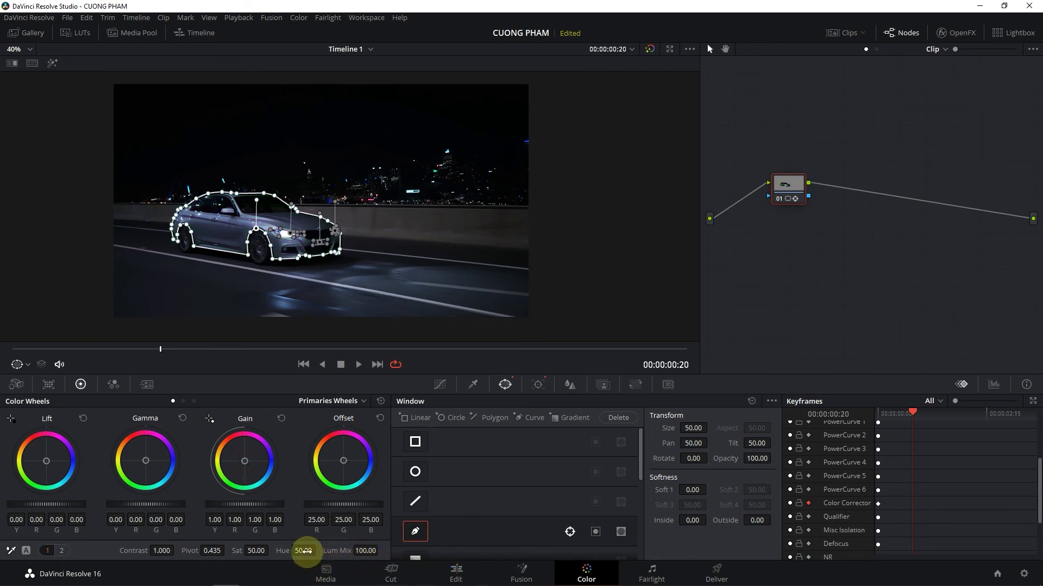
pyautogui.moveTo(302, 551)
pyautogui.mouseDown()
pyautogui.moveTo(609, 546)
pyautogui.moveTo(543, 548)
pyautogui.moveTo(577, 546)
pyautogui.mouseUp()
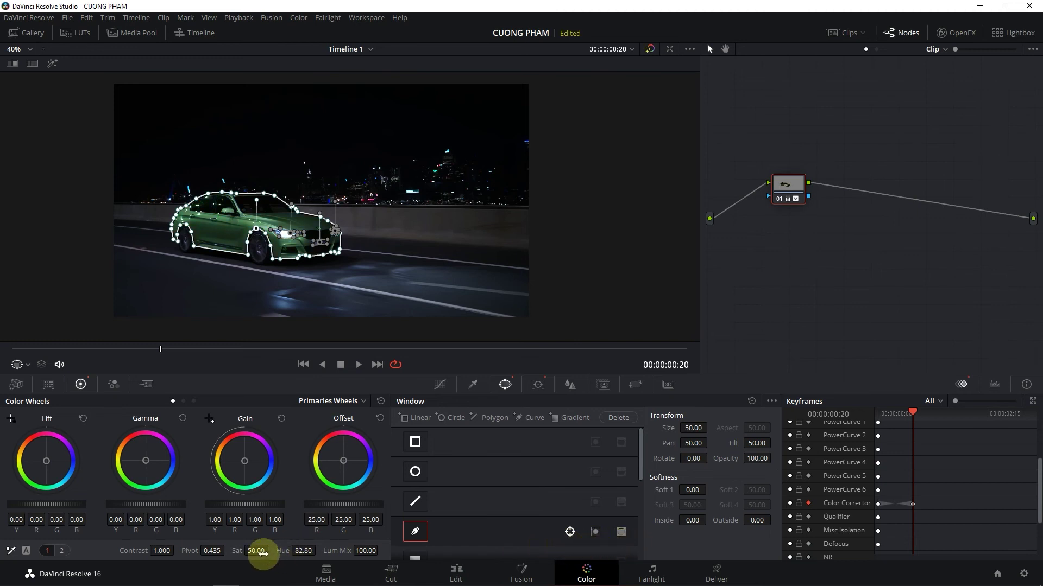
pyautogui.moveTo(254, 550); pyautogui.dragTo(365, 551)
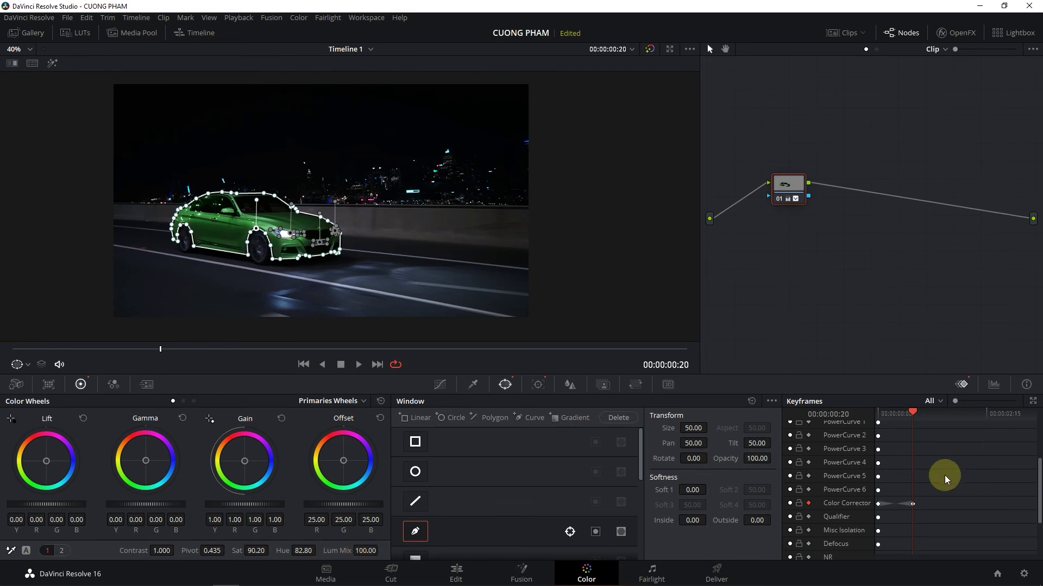
pyautogui.moveTo(898, 424)
pyautogui.mouseDown()
pyautogui.moveTo(885, 426)
pyautogui.moveTo(969, 427)
pyautogui.moveTo(974, 448)
pyautogui.moveTo(790, 460)
pyautogui.mouseUp()
pyautogui.scroll(1, 298, 224)
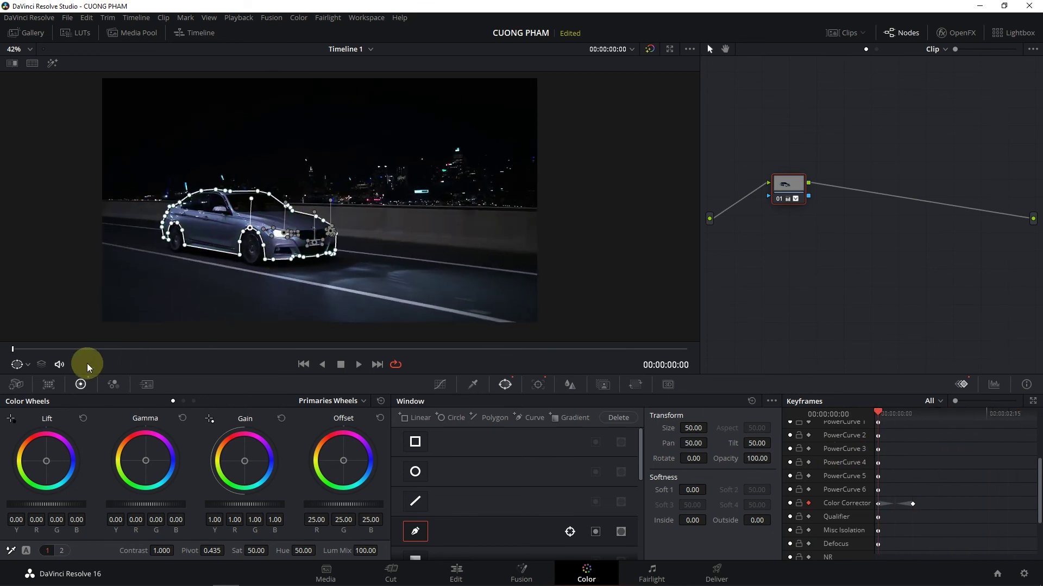
pyautogui.click(30, 363)
# Hide the mask outline, then shift the Color Corrector green keyframe to about 00:00:01:23 and replay the fade
pyautogui.click(34, 380)
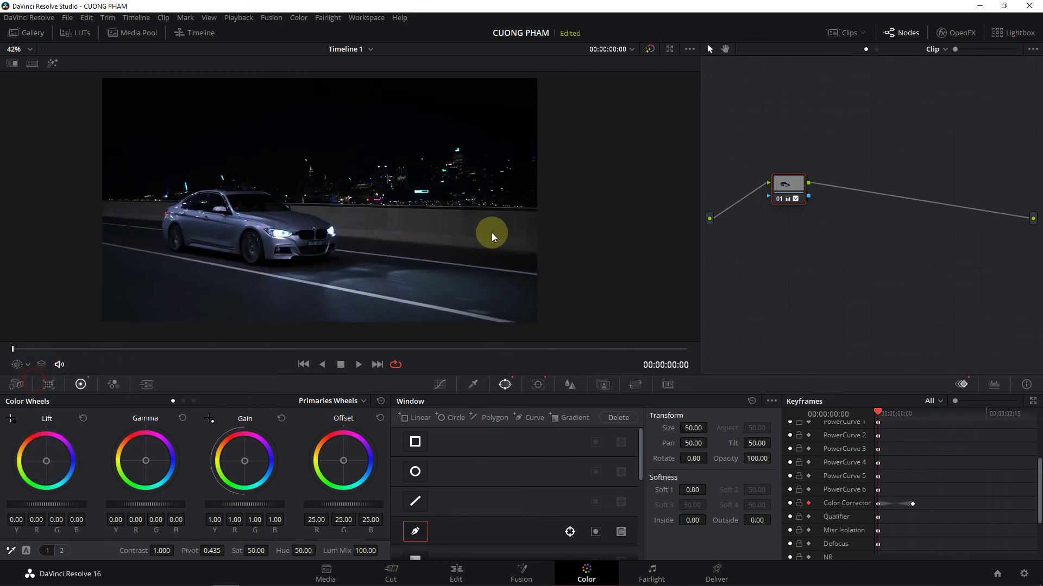
pyautogui.press('space')
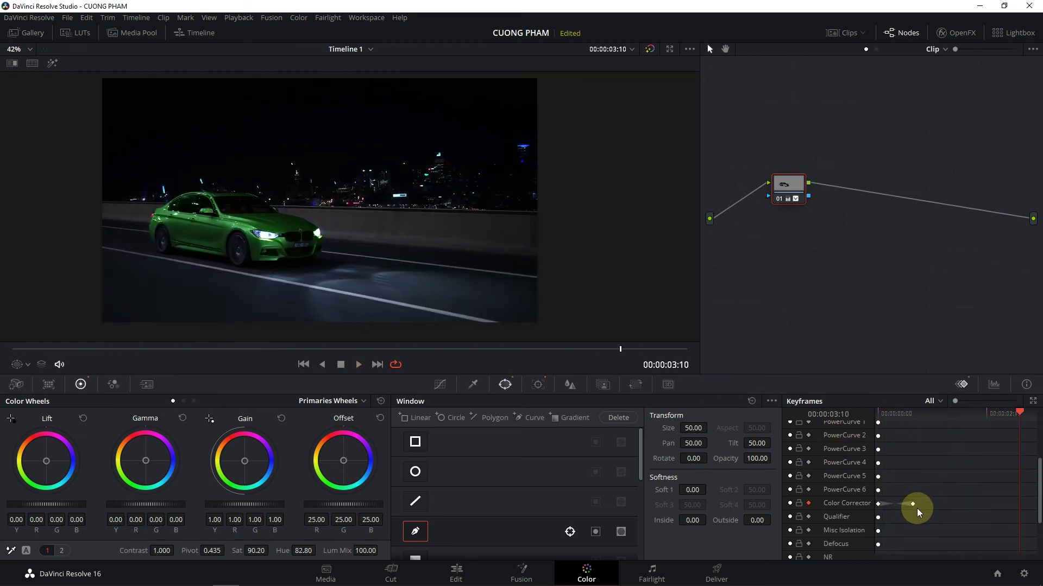
pyautogui.moveTo(917, 508); pyautogui.dragTo(953, 507)
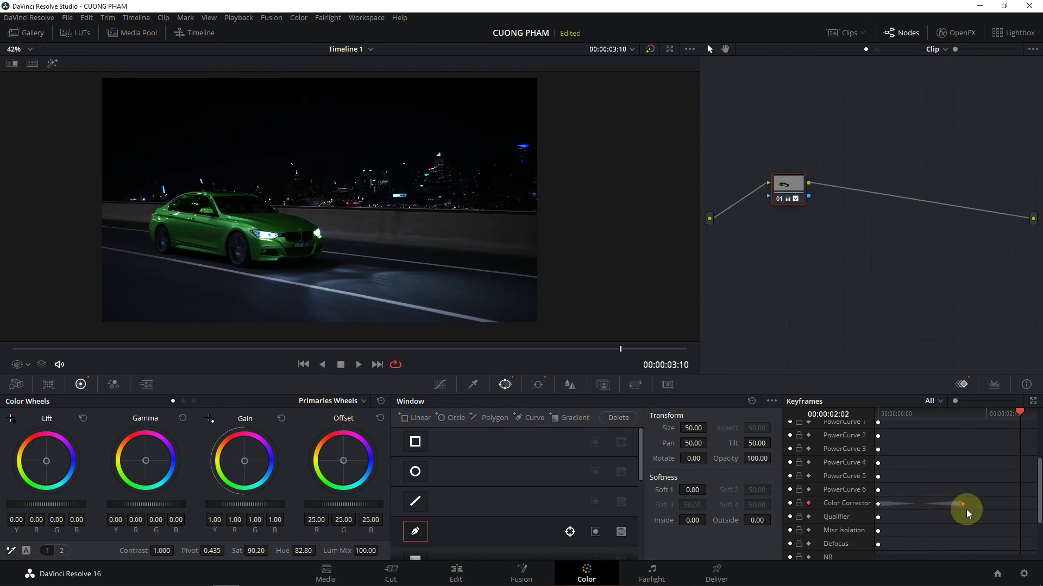
pyautogui.click(970, 416)
pyautogui.moveTo(963, 507); pyautogui.dragTo(953, 510)
pyautogui.click(914, 416)
# Play the silver-to-green fade, then switch to the Enhanced Viewer with the image fitted to the window
pyautogui.press('space')
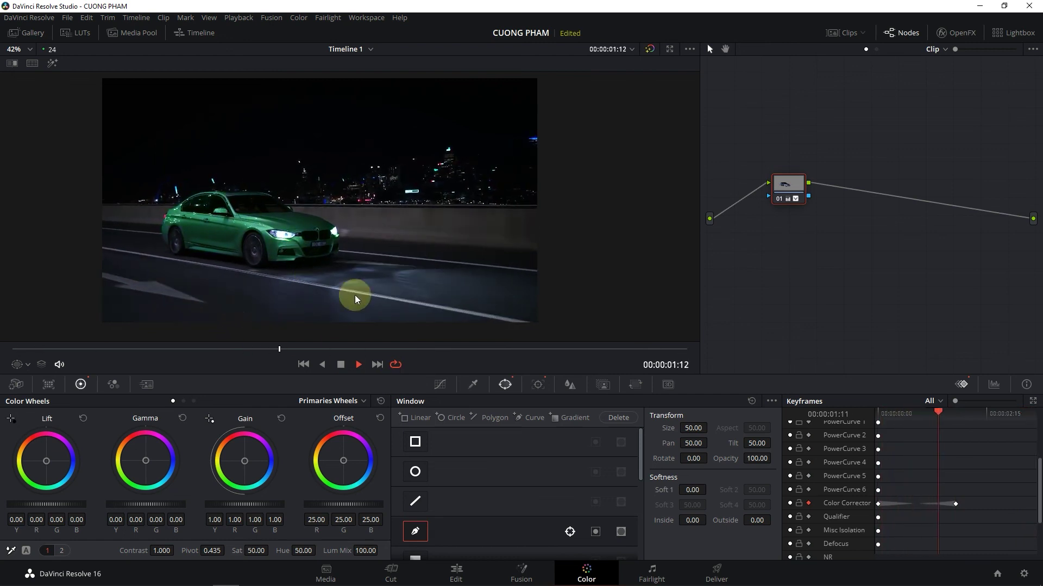
pyautogui.hotkey('alt', 'f')
pyautogui.hotkey('shift', 'z')
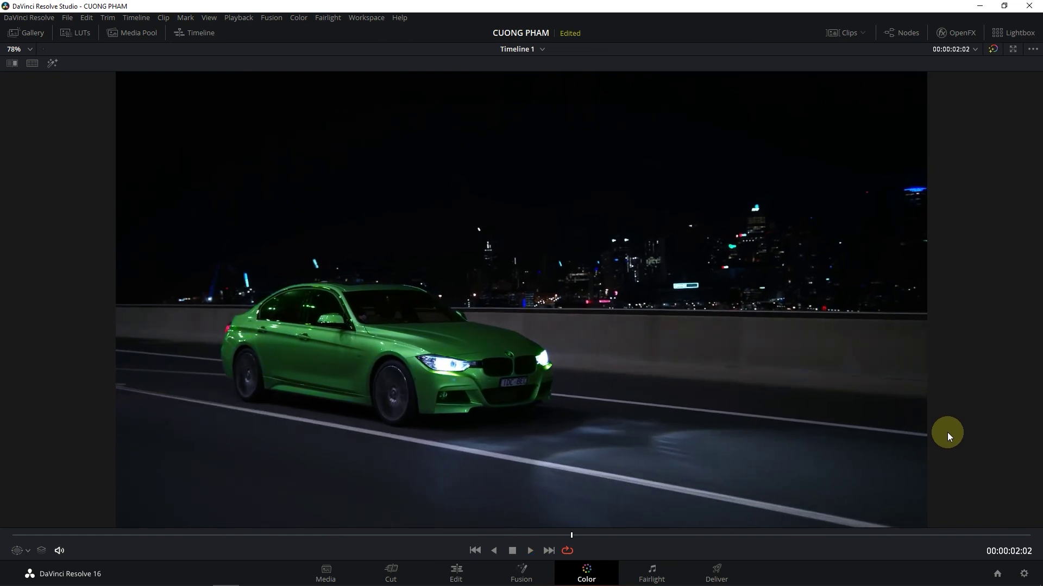
# Exit the Enhanced Viewer back to the Color Wheels layout and replay the finished fade
pyautogui.hotkey('alt', 'f')
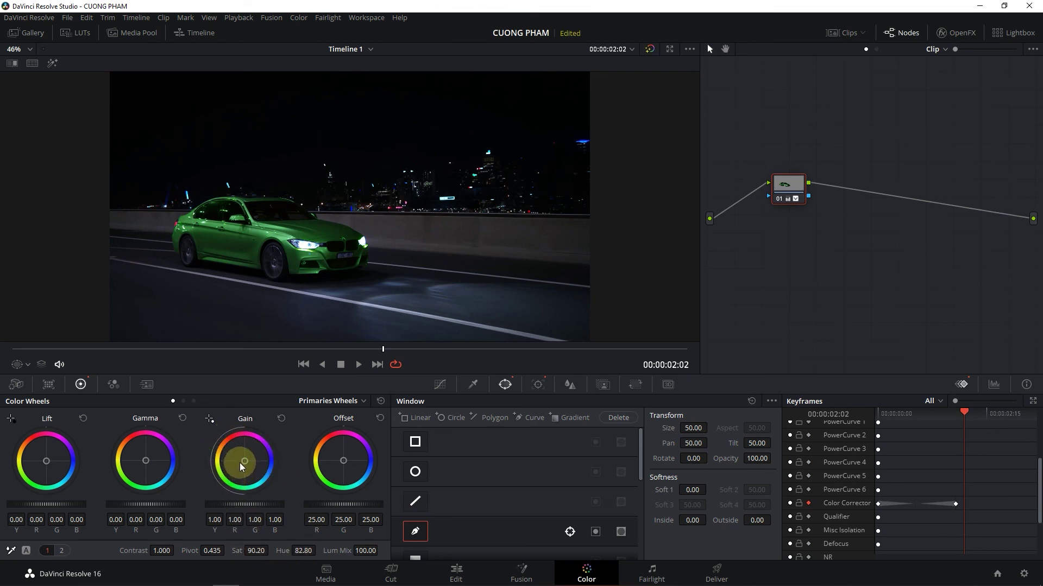
pyautogui.press('space')
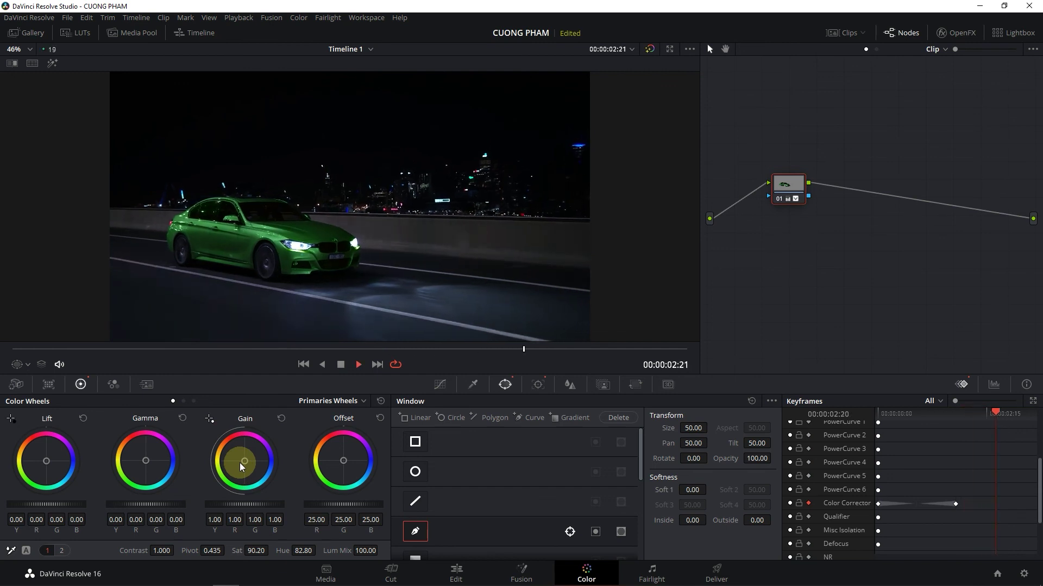